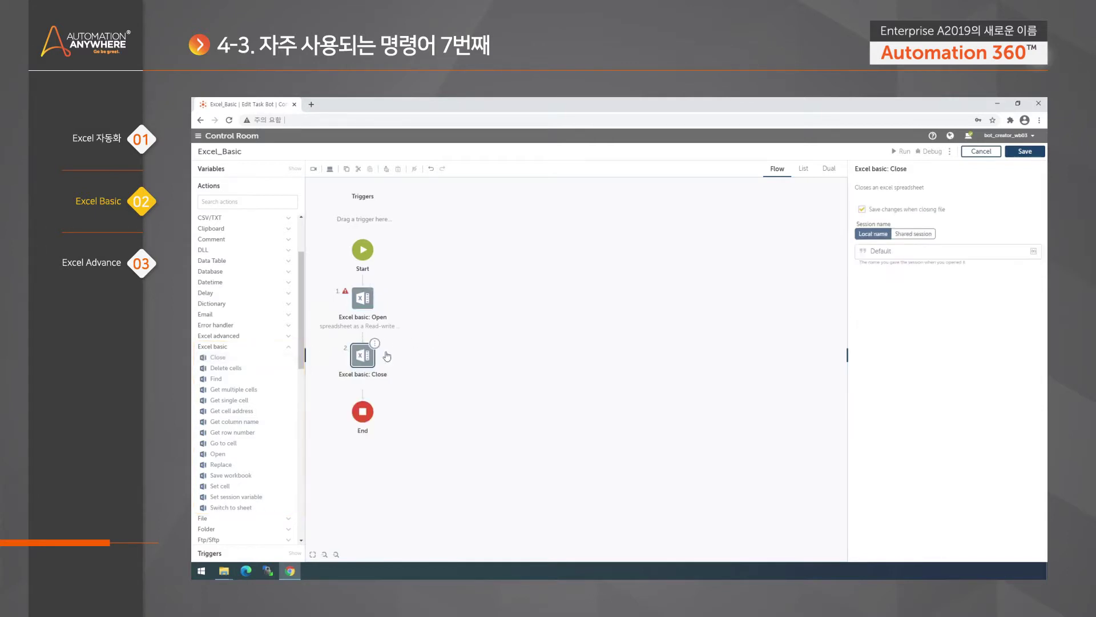
- Set the Excel basic Open action's file path to the desktop file C:\SampleFile\Excel\수학점수.xlsx
click(363, 298)
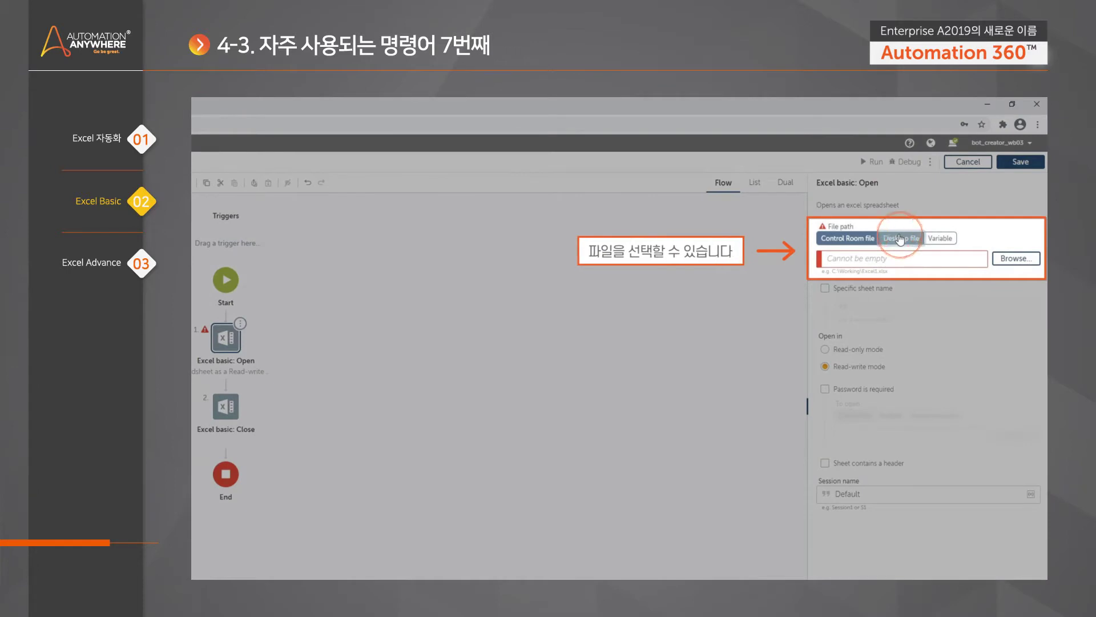
click(882, 239)
click(1022, 260)
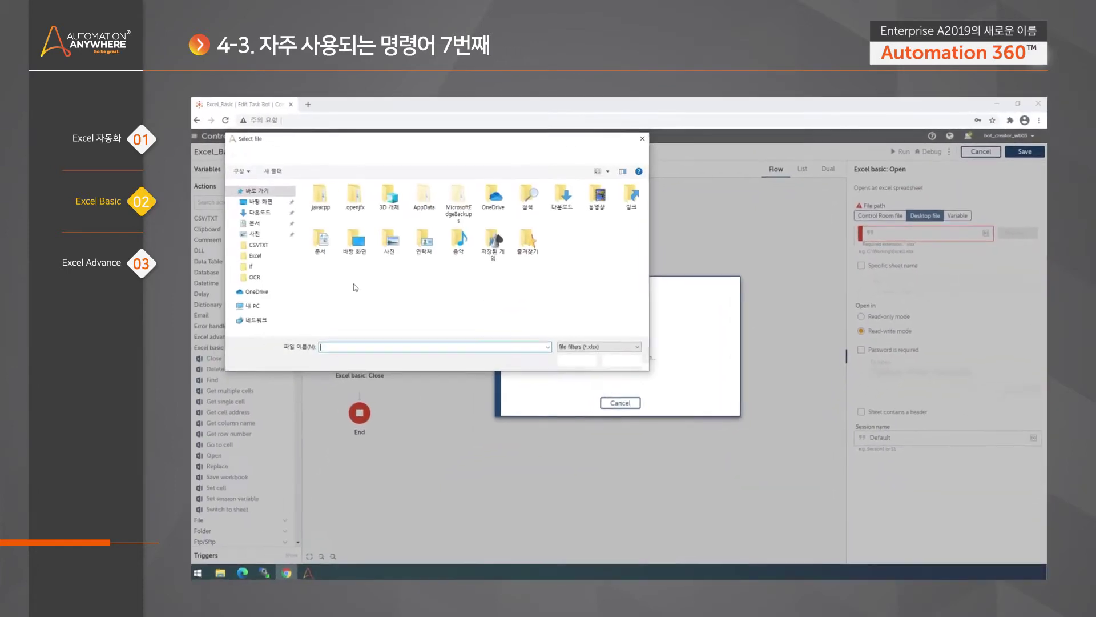
click(251, 306)
click(349, 293)
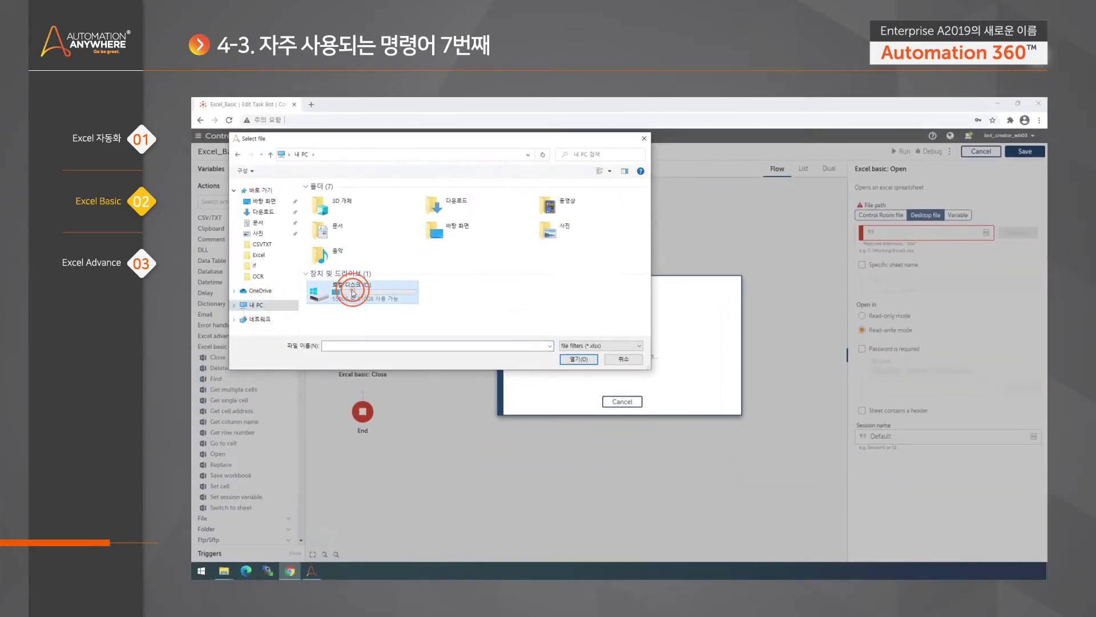
double_click(353, 292)
double_click(349, 244)
double_click(324, 207)
click(370, 215)
click(579, 359)
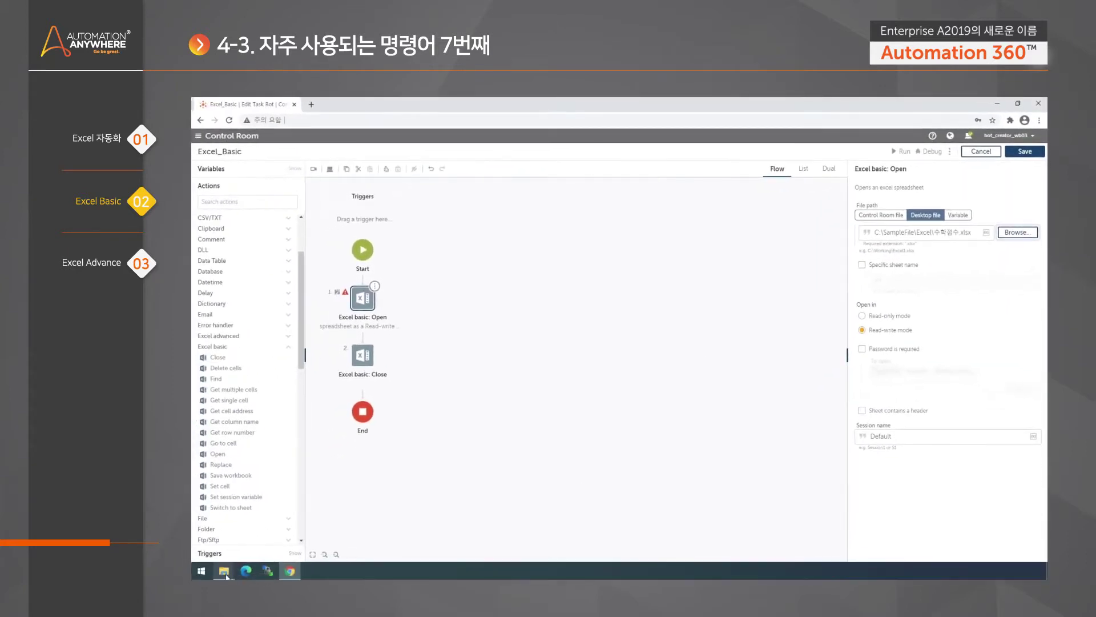
- Switch to File Explorer and open 수학점수.xlsx from the SampleFile\Excel folder to check its sheet name
mouse_move(225, 572)
click(274, 537)
click(481, 222)
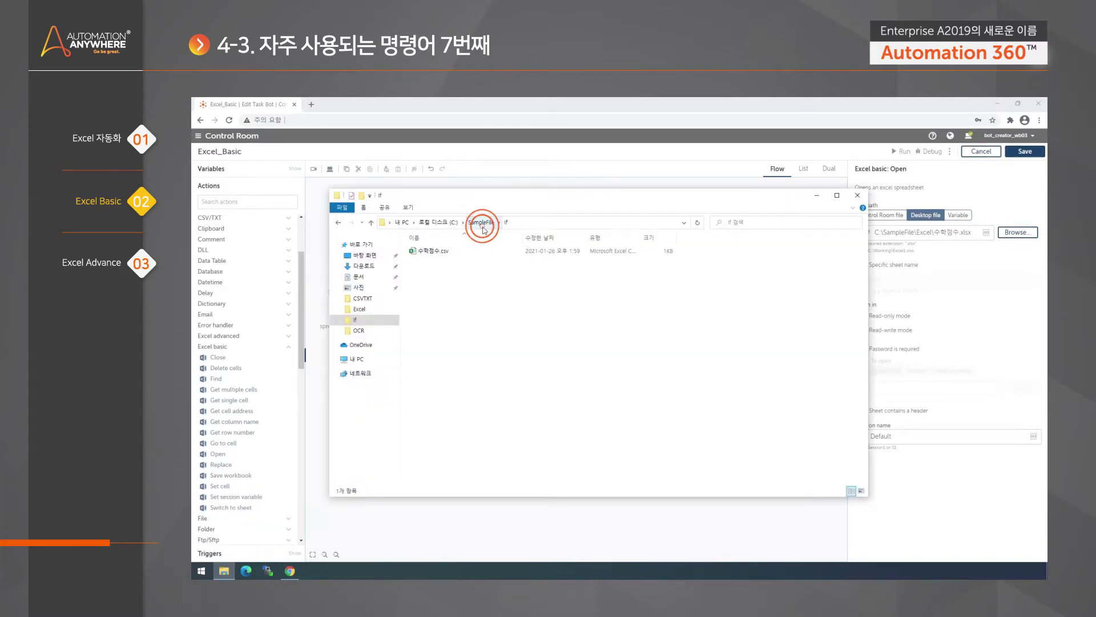
double_click(437, 260)
double_click(517, 269)
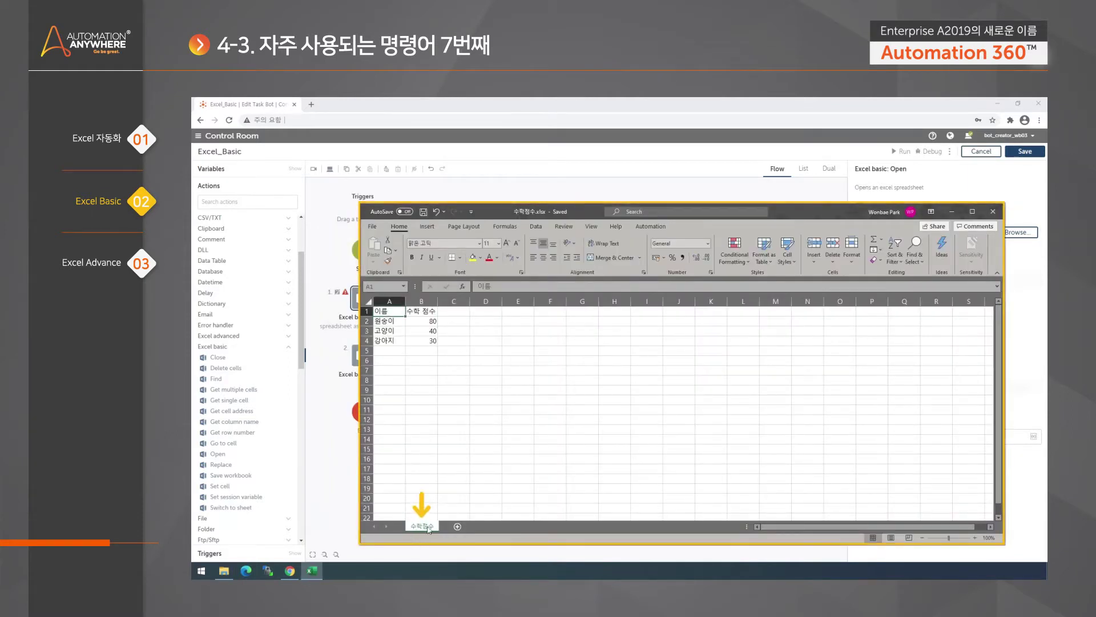
click(993, 211)
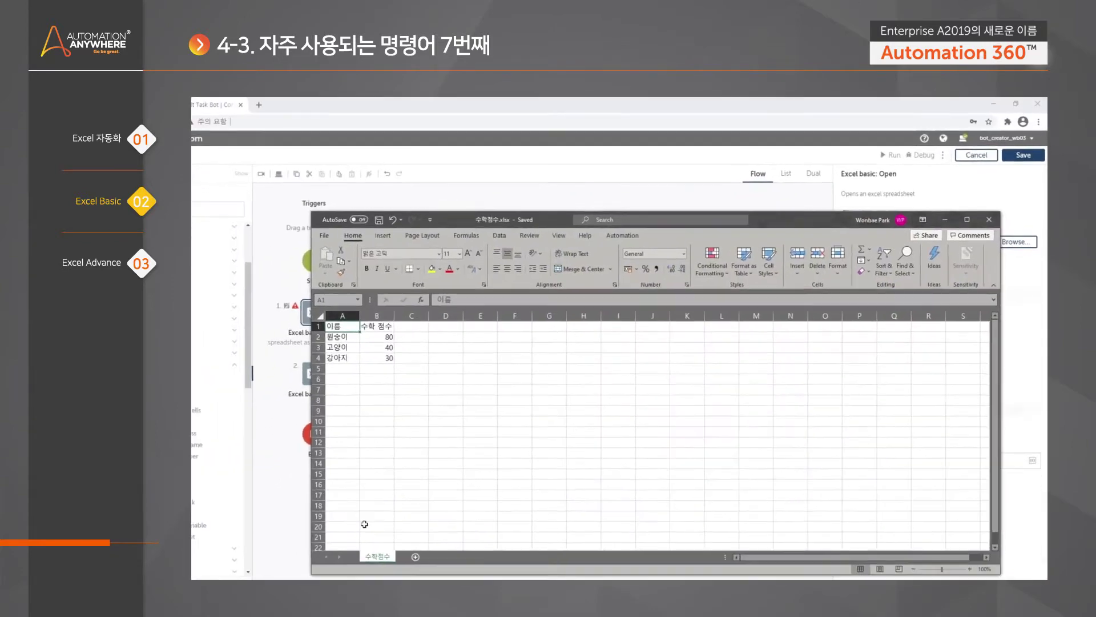
- Examine the header row and the data rows below it in the 수학점수 workbook
drag(501, 216, 375, 188)
click(230, 281)
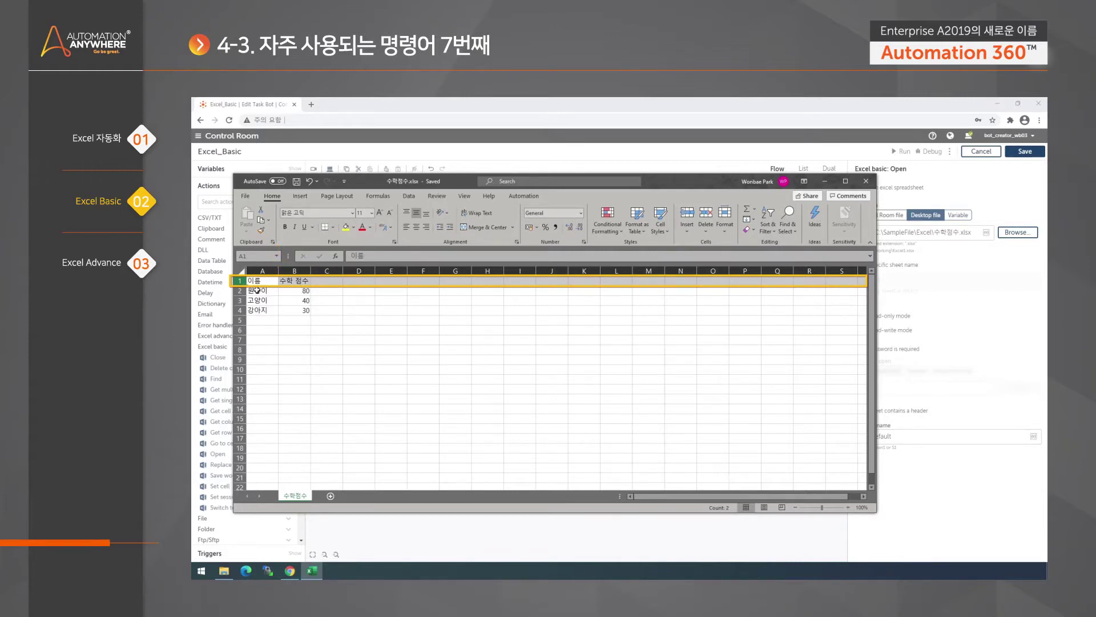
click(276, 317)
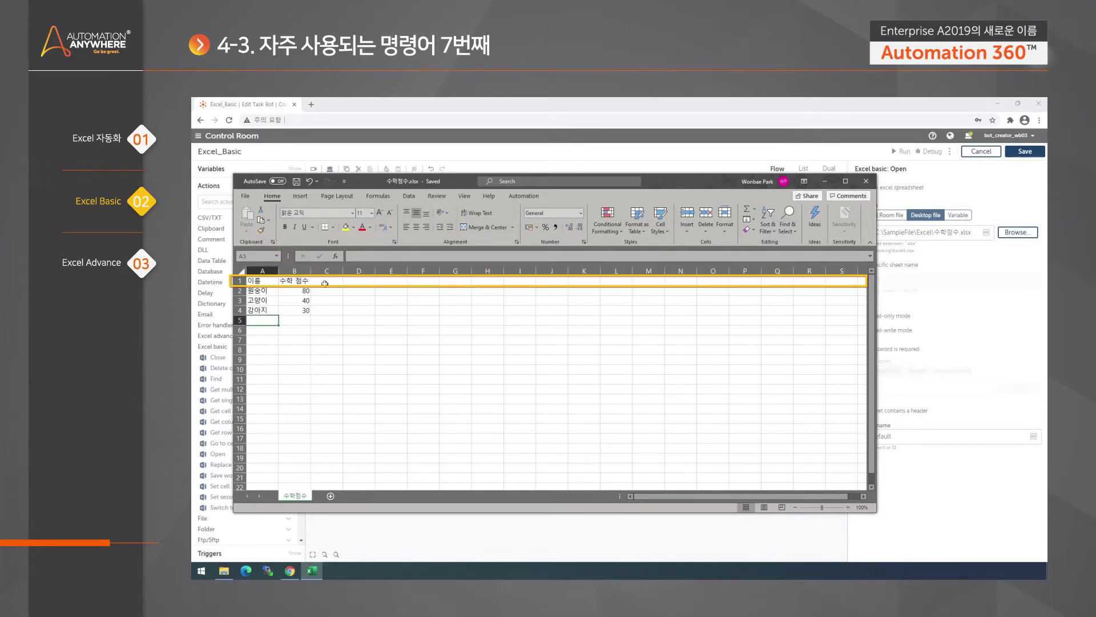
click(239, 280)
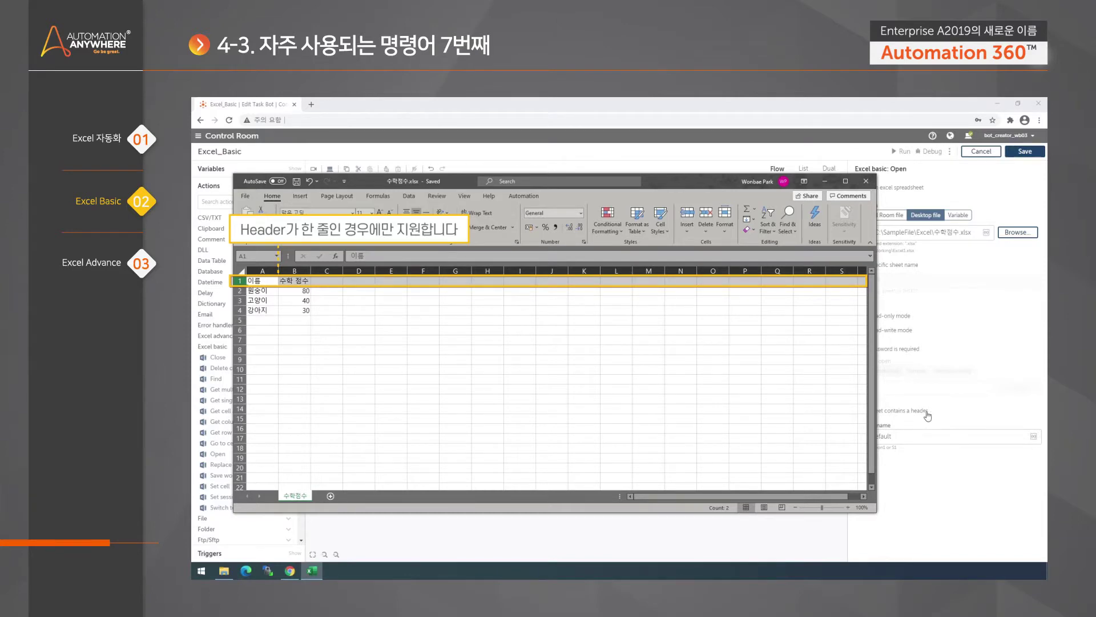
click(304, 320)
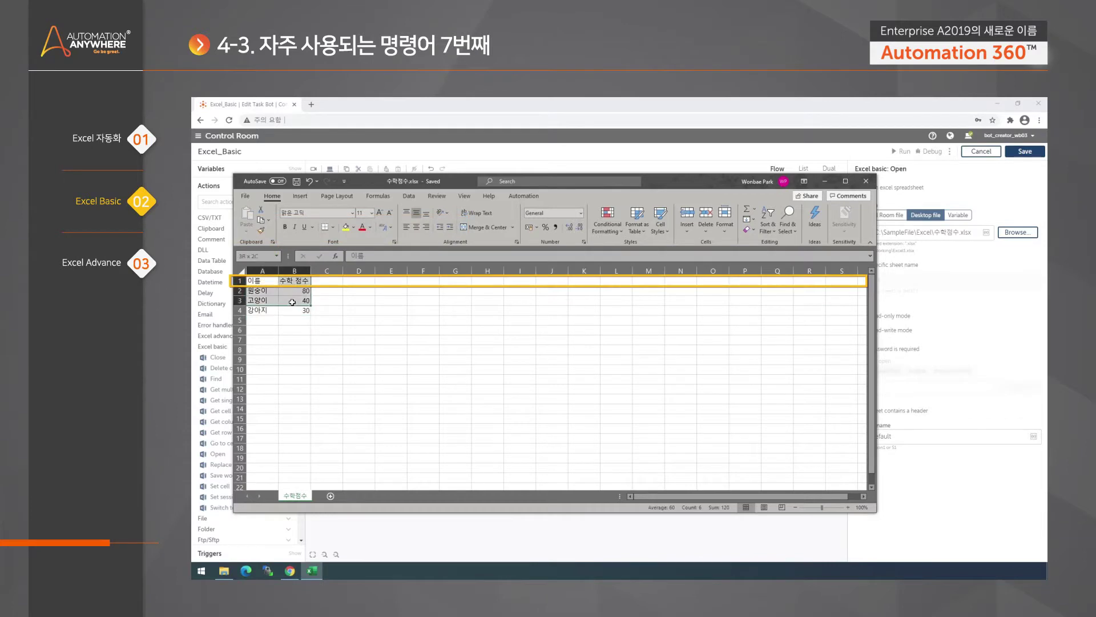
click(239, 280)
- Mark the sheet as containing a header in the Excel basic Open action, keeping the session name Default
click(988, 495)
click(861, 410)
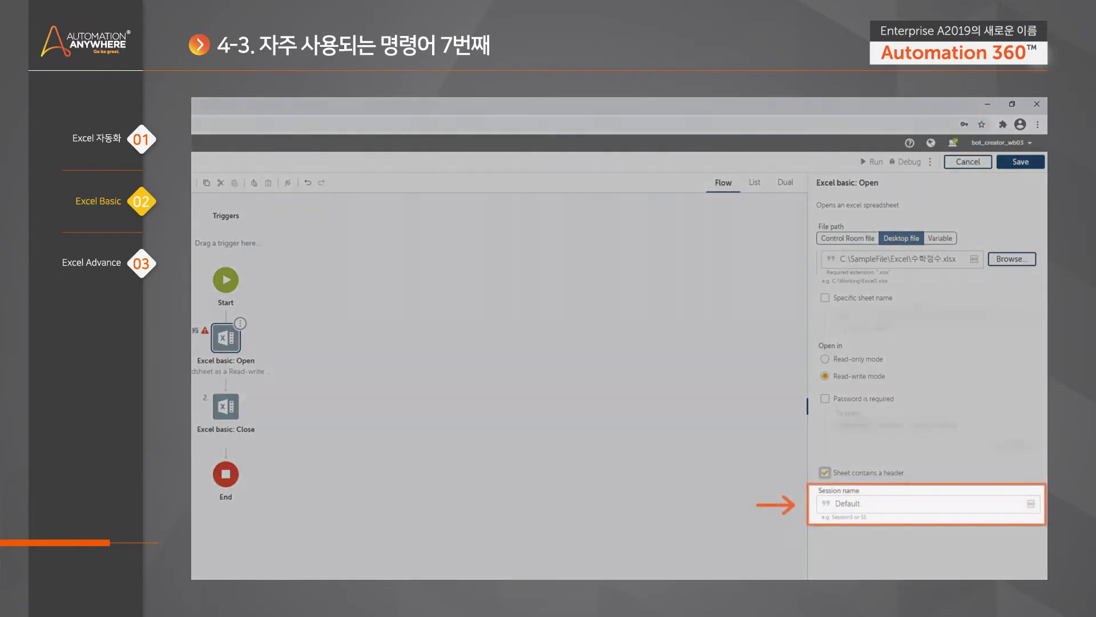
double_click(852, 493)
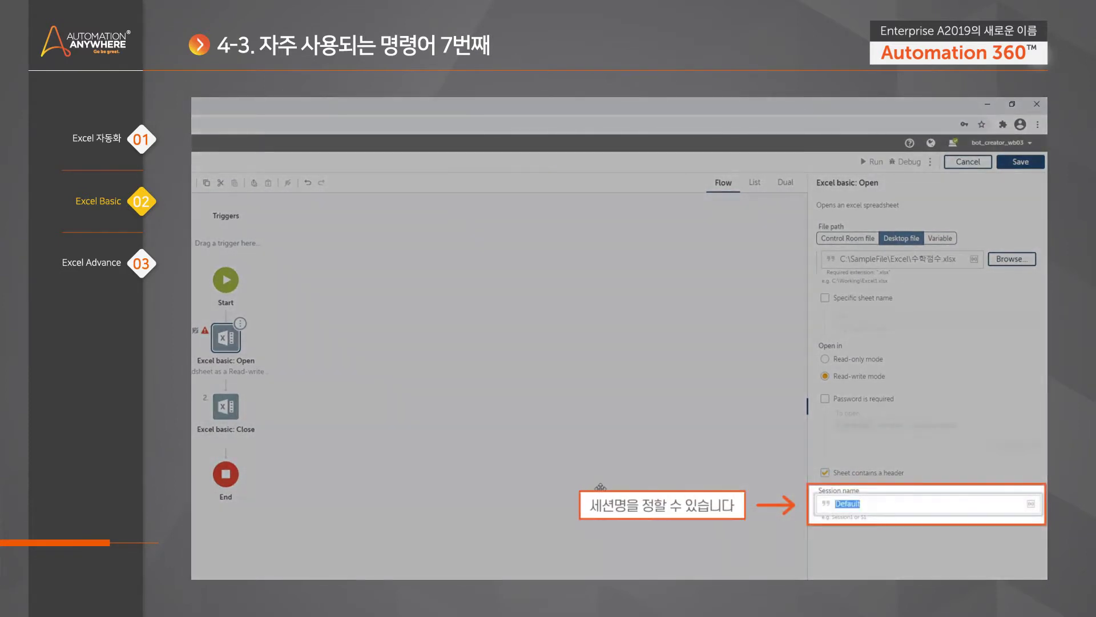
key(End)
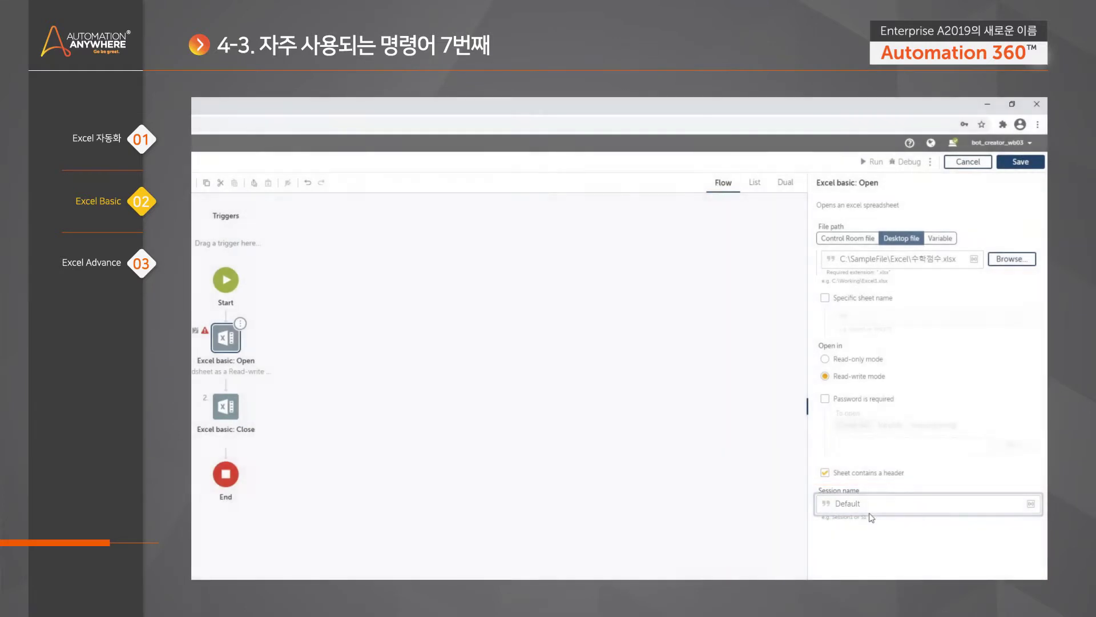
- Check the session name in the Excel basic Close and Open actions, and close the 수학점수 workbook
click(330, 367)
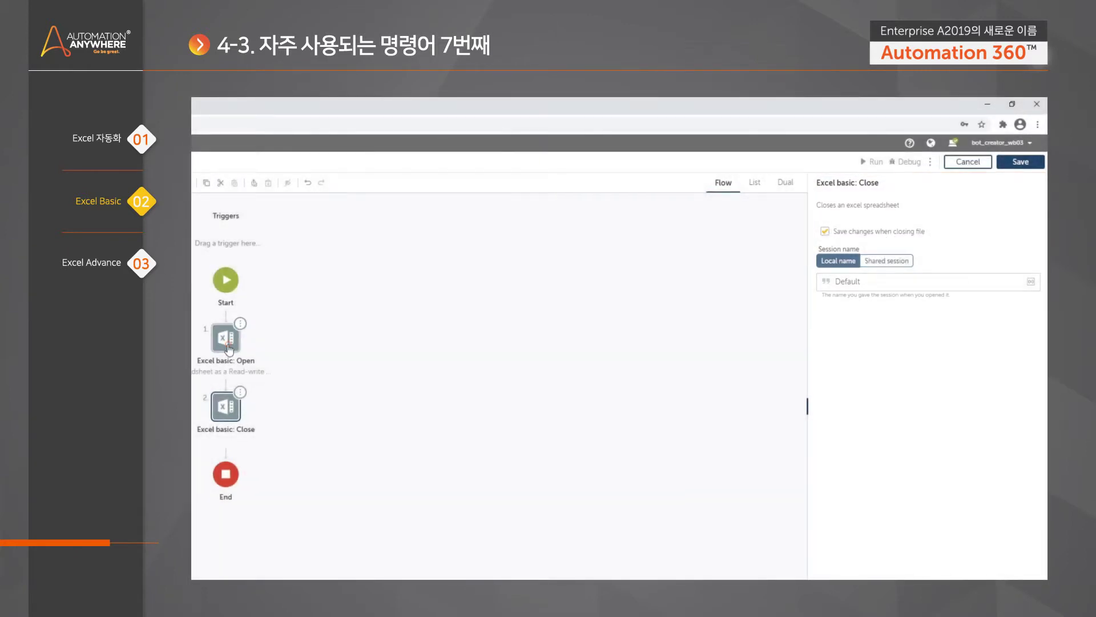
click(229, 346)
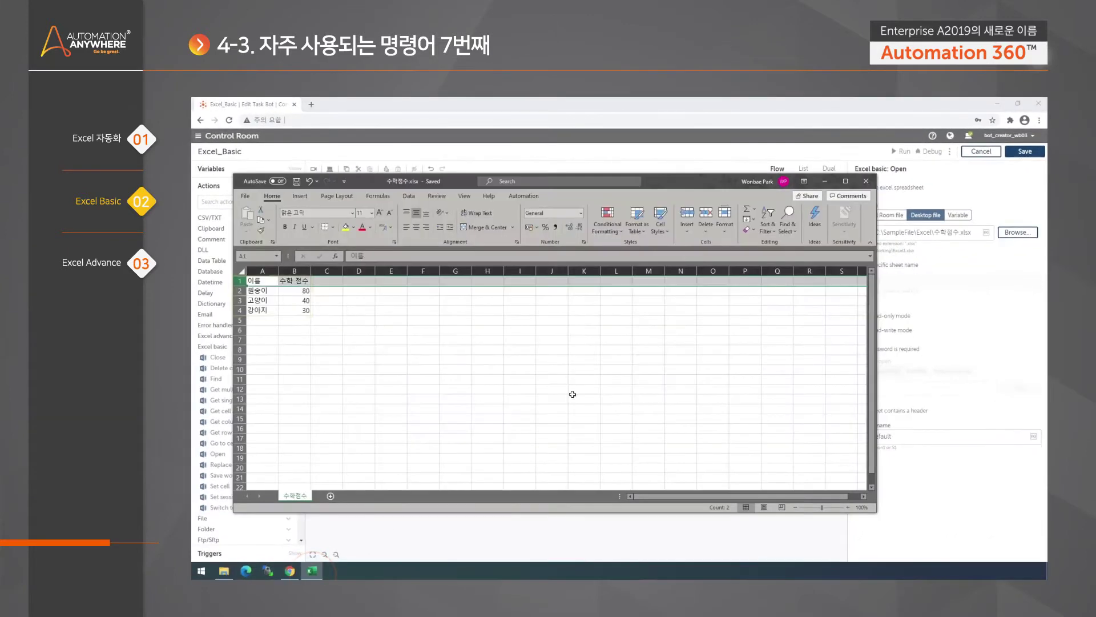
click(707, 323)
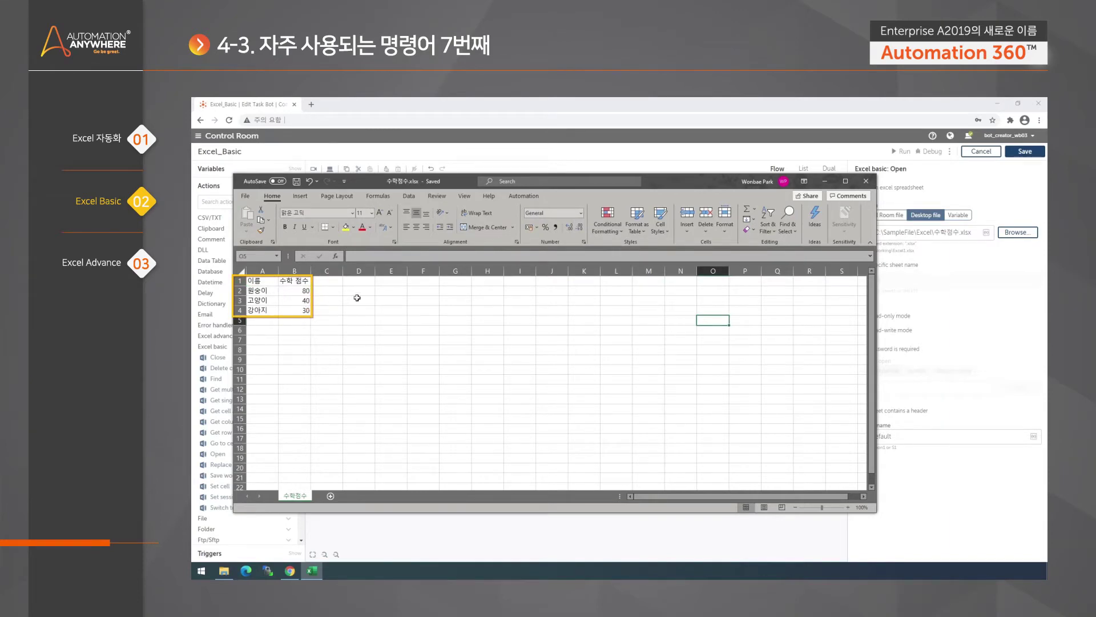
click(867, 183)
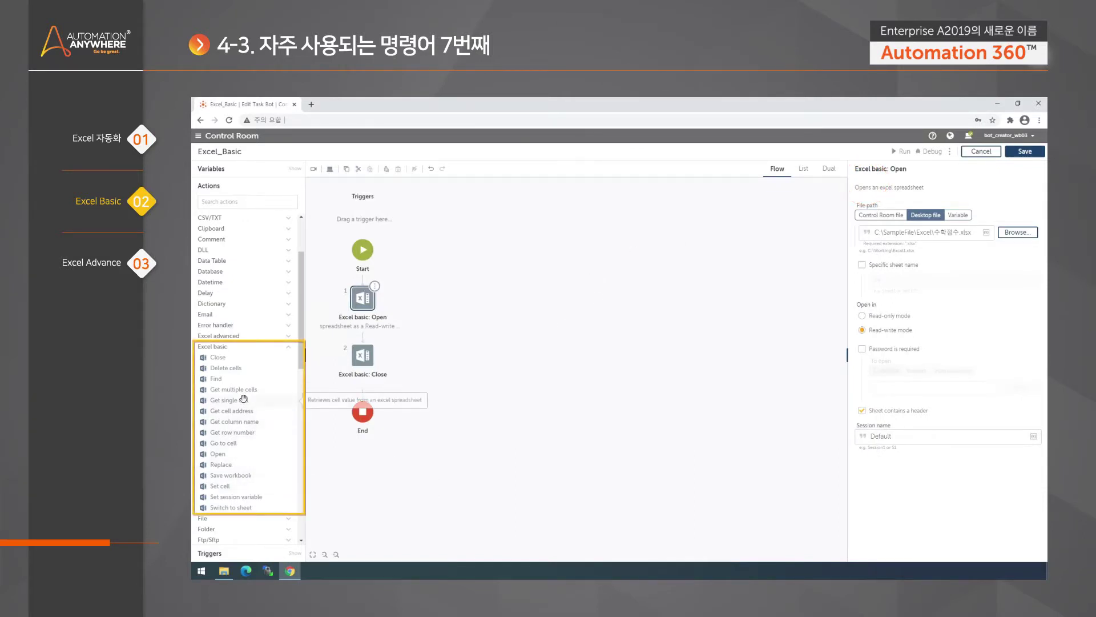
- Add an Excel basic Get single cell action between Open and Close that reads specific cell A2 in session Default
drag(245, 400, 361, 353)
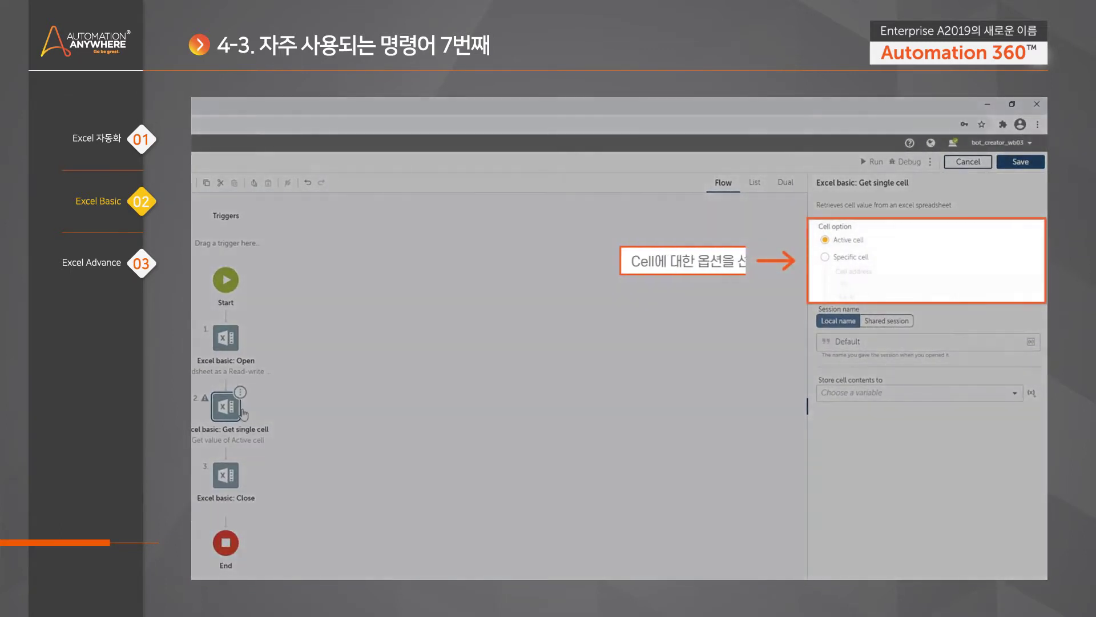
click(862, 260)
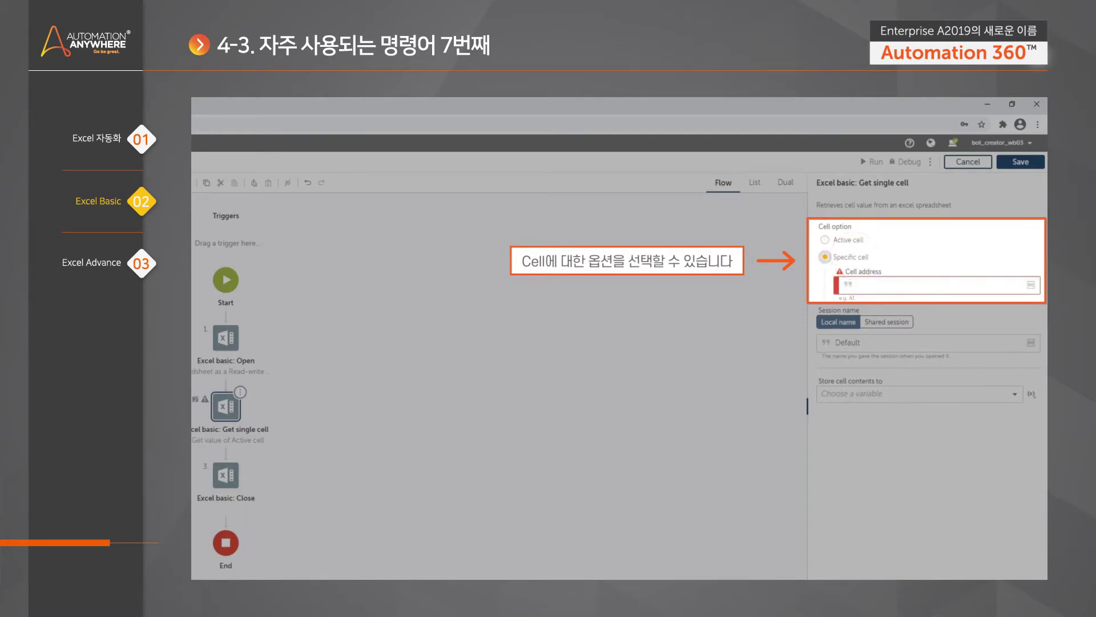
click(882, 282)
text(A2)
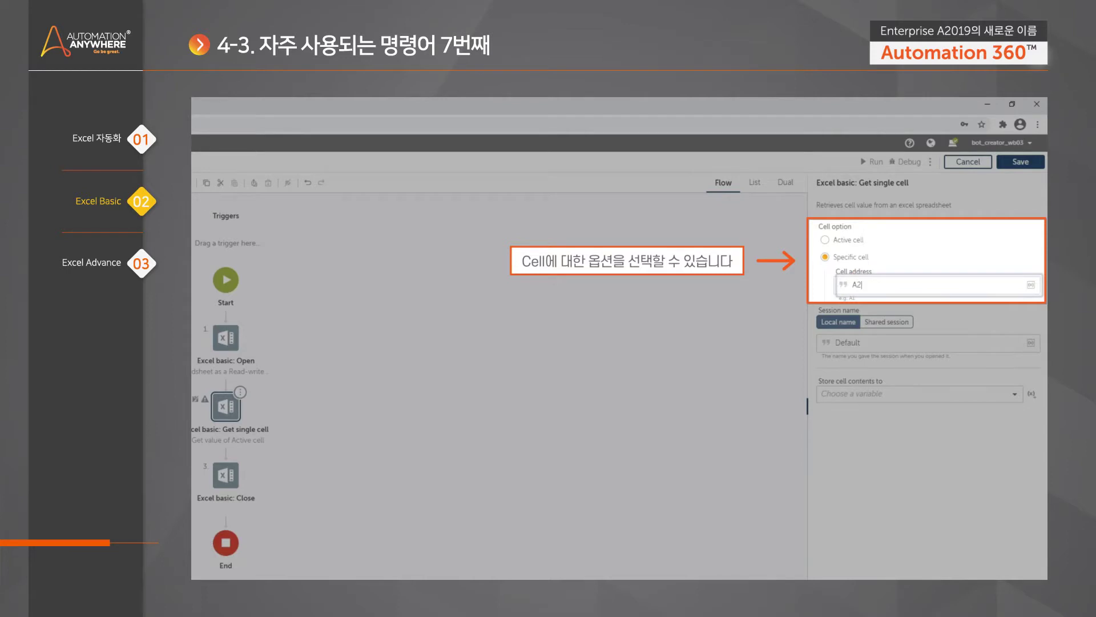
click(900, 342)
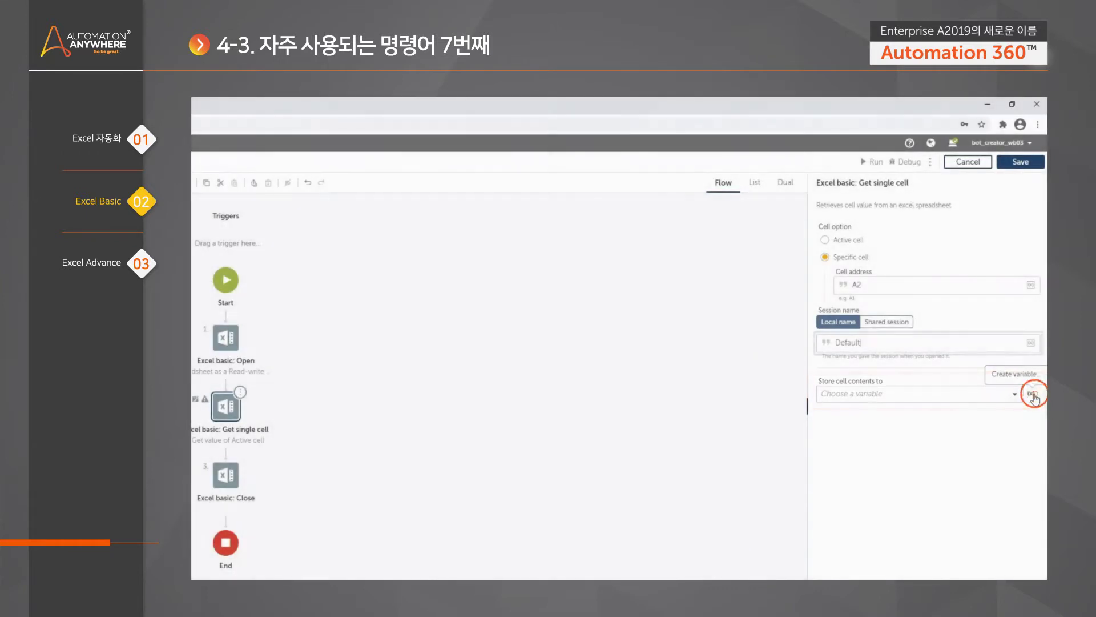
- Create a String variable named Single_Cell_Info and store the Get single cell contents in it
click(1031, 394)
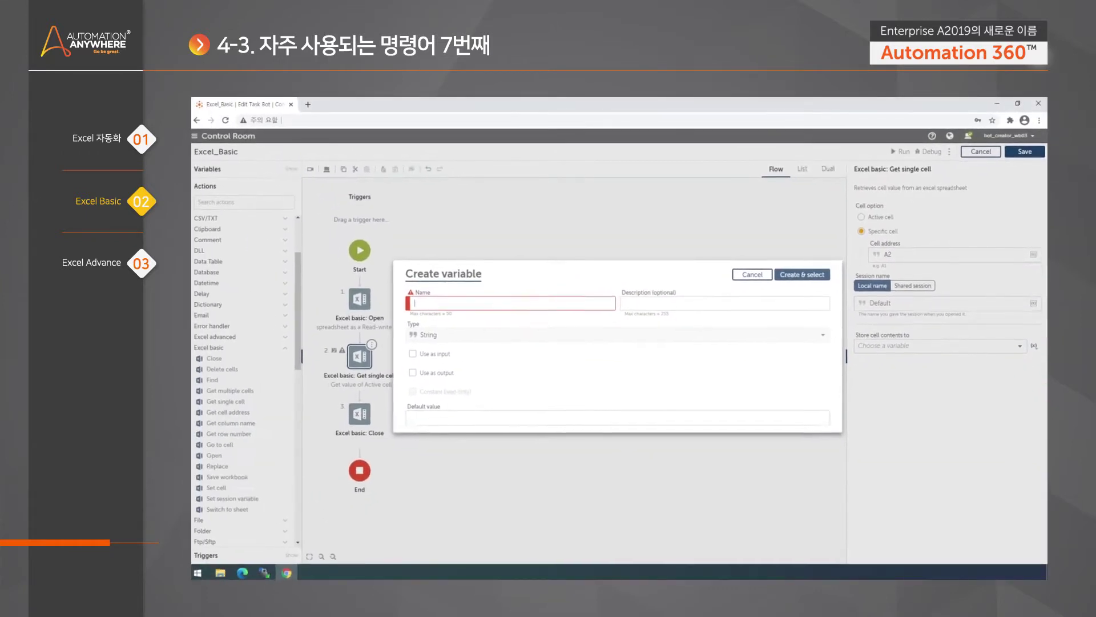
text(Single_Cell_Info)
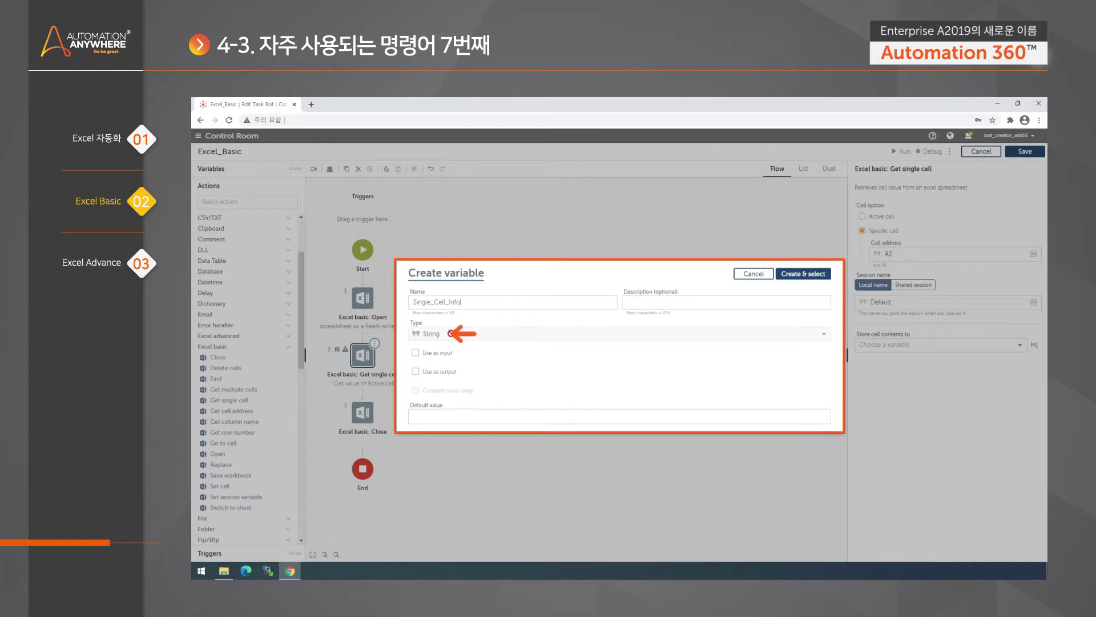
click(804, 276)
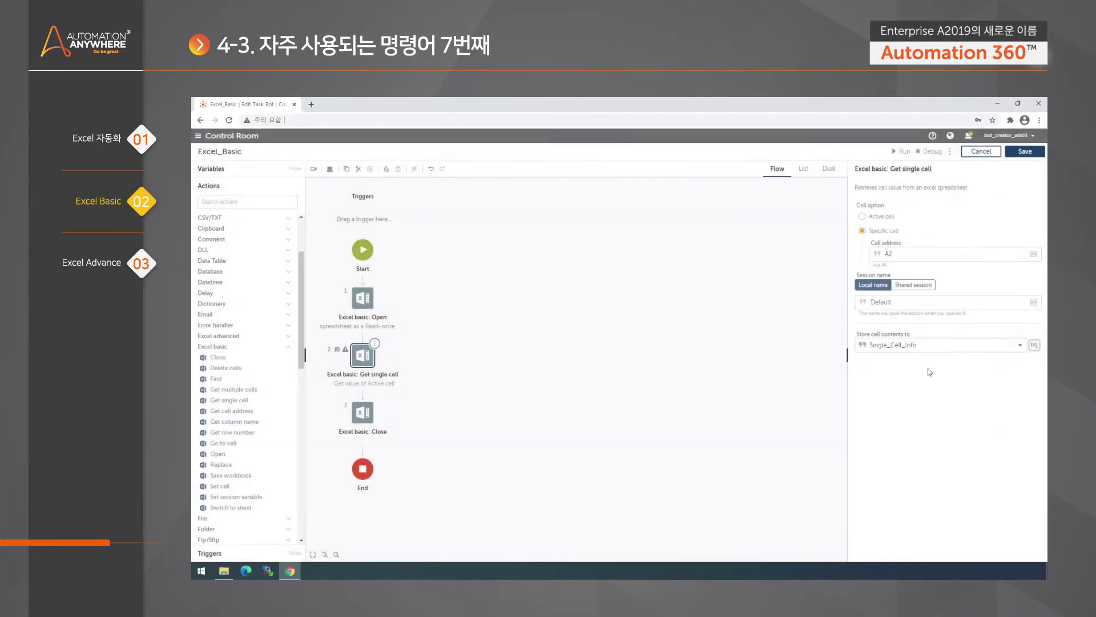
click(705, 335)
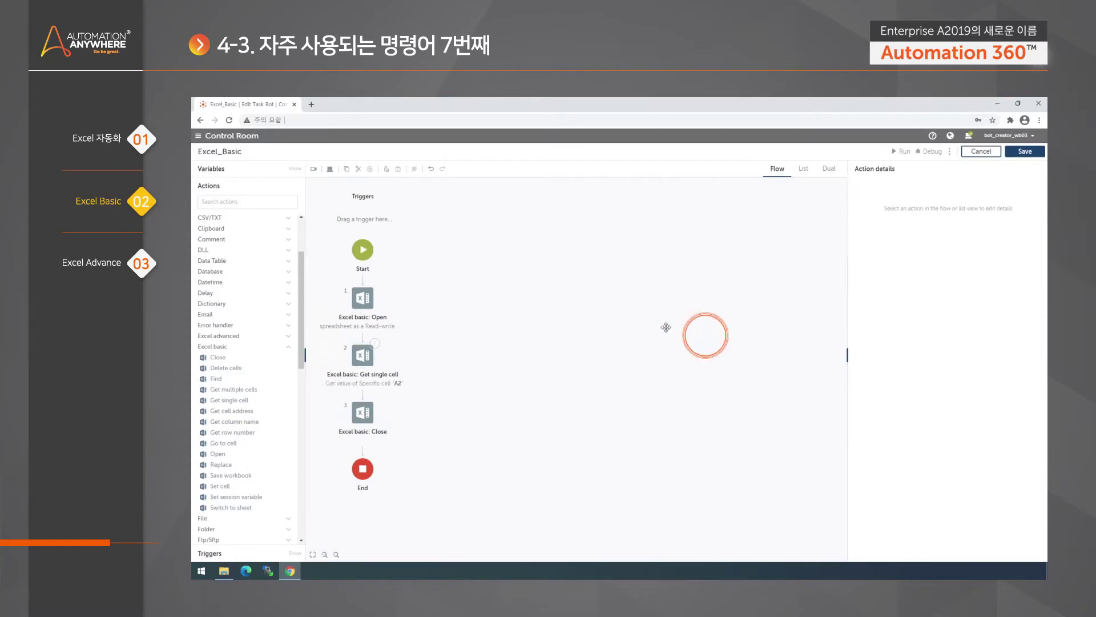
- Add a Message box action after Get single cell that displays the Single_Cell_Info variable
click(209, 201)
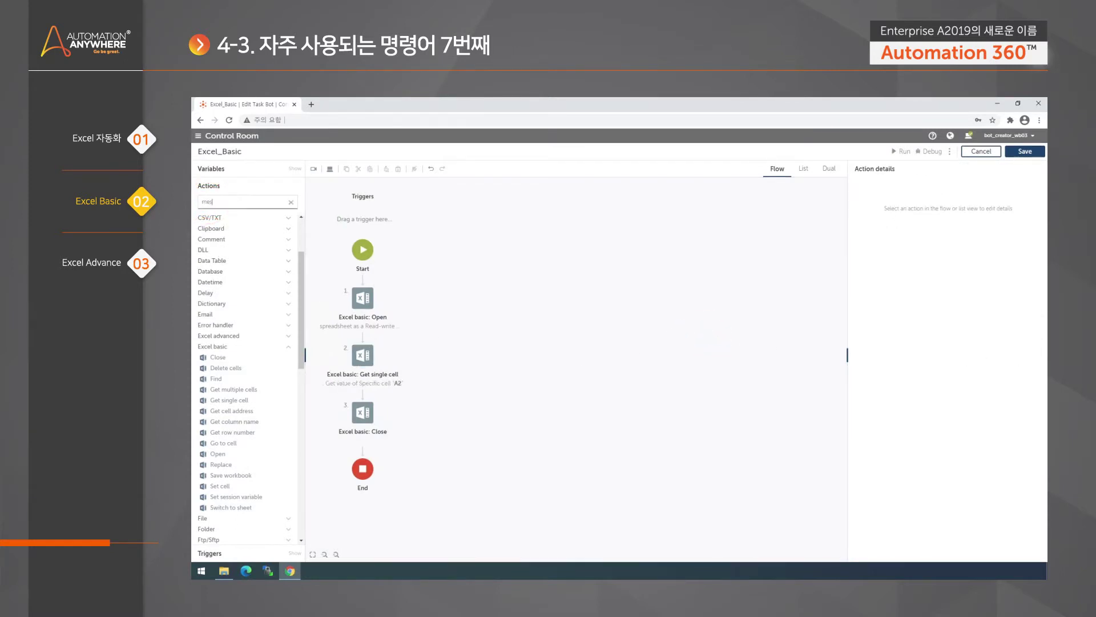
text(mess)
drag(234, 230, 371, 400)
click(928, 245)
key(F2)
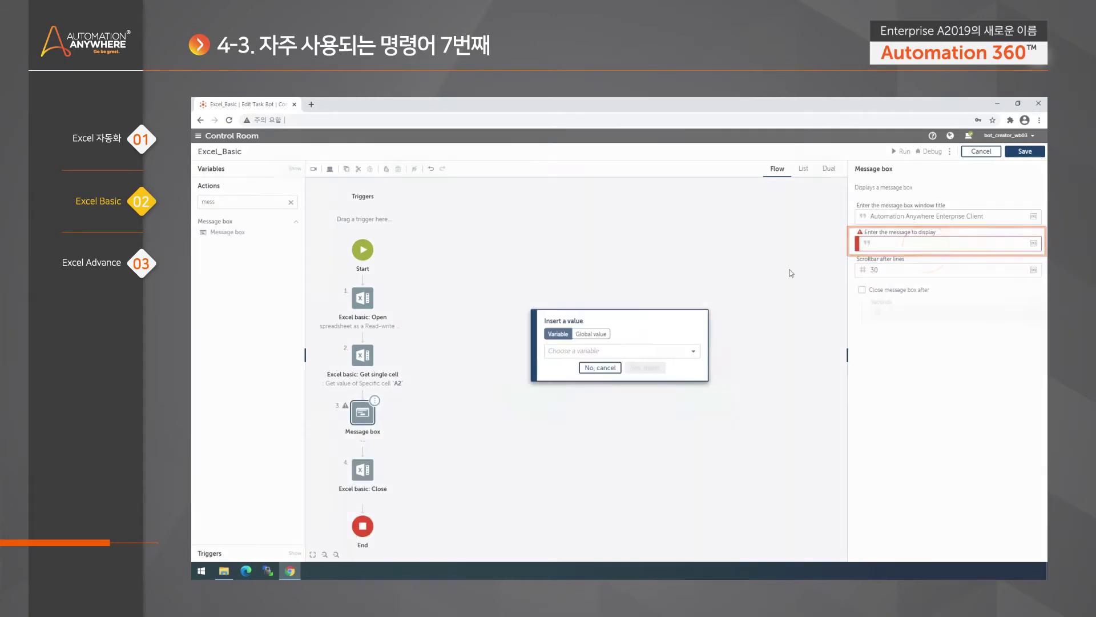
click(639, 350)
click(618, 440)
click(646, 371)
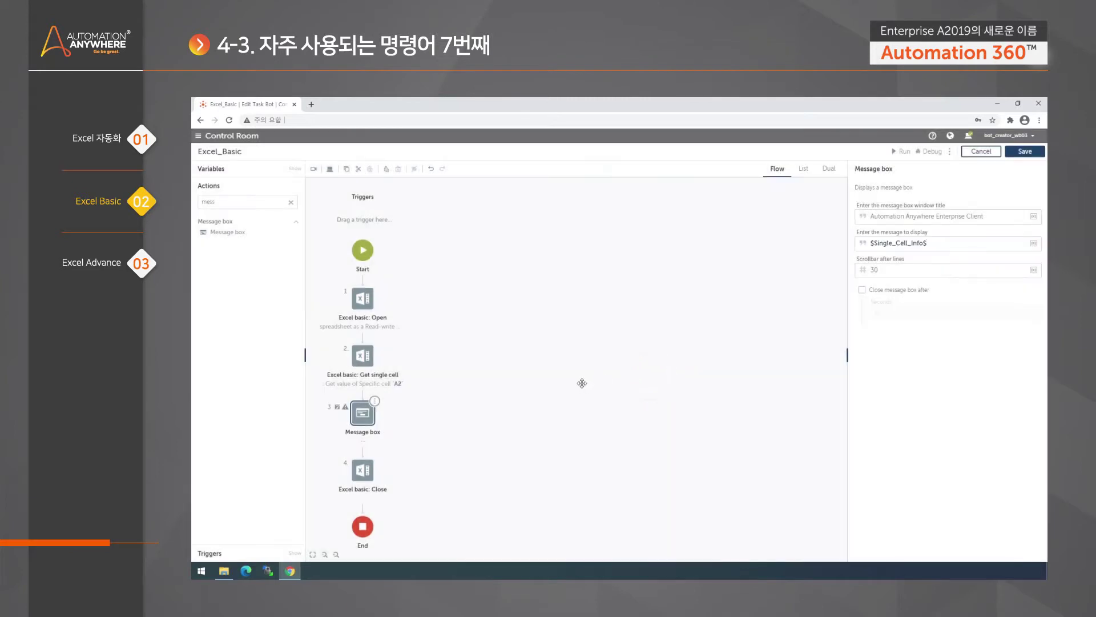
- Run the Excel_Basic bot, and dismiss its message box and the run dialog
click(411, 372)
drag(468, 367, 590, 323)
click(906, 152)
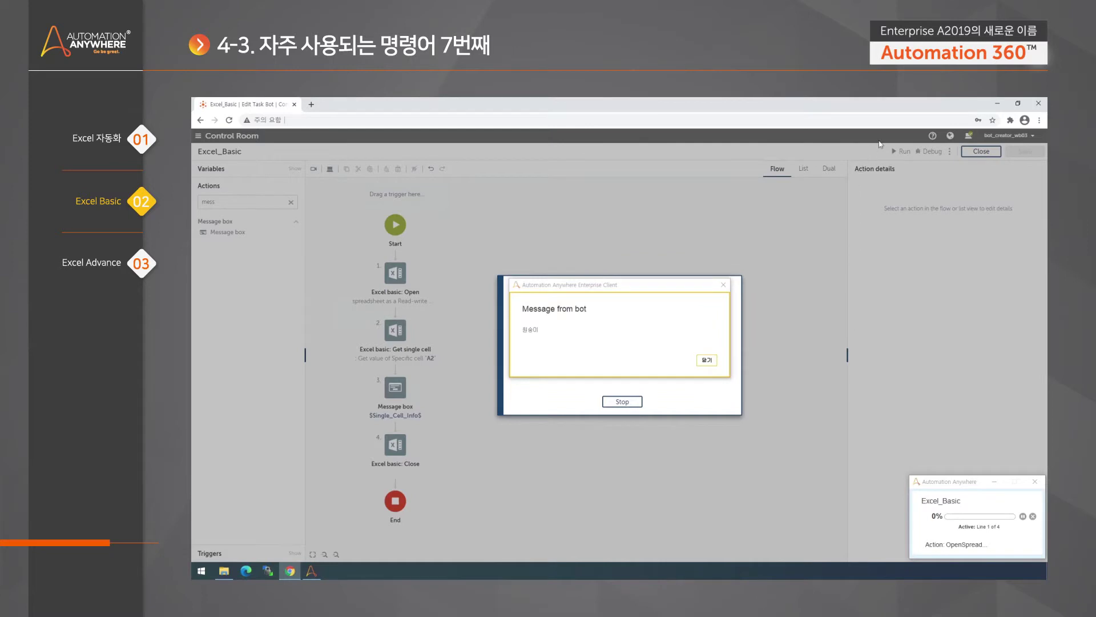
click(707, 359)
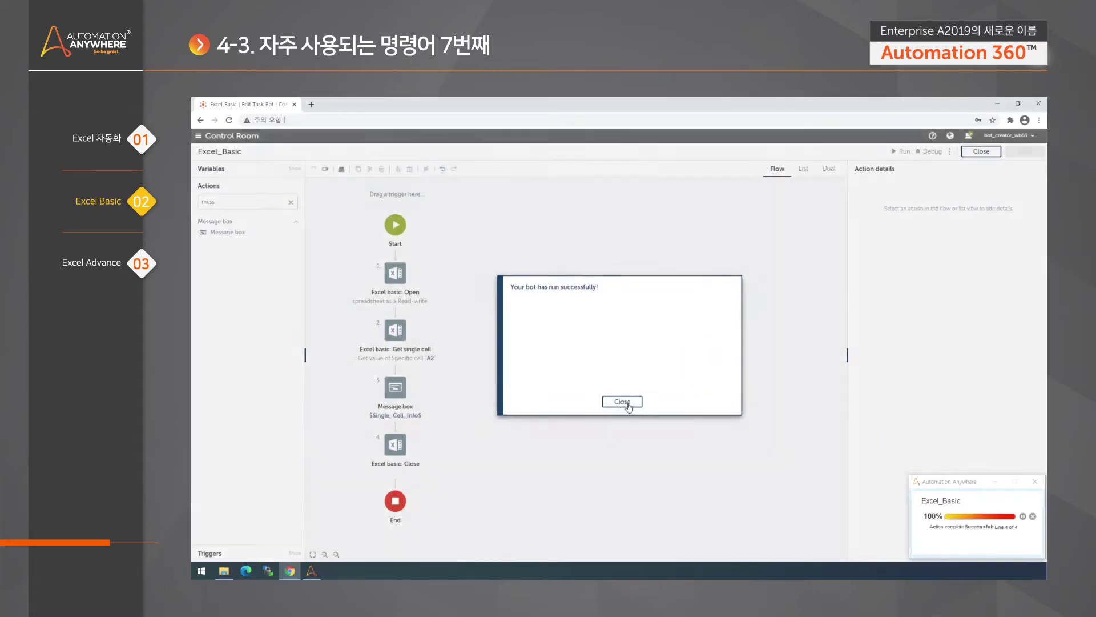
click(628, 403)
- Delete the Get single cell and Message box actions from the flow, and undo the deletion
click(393, 337)
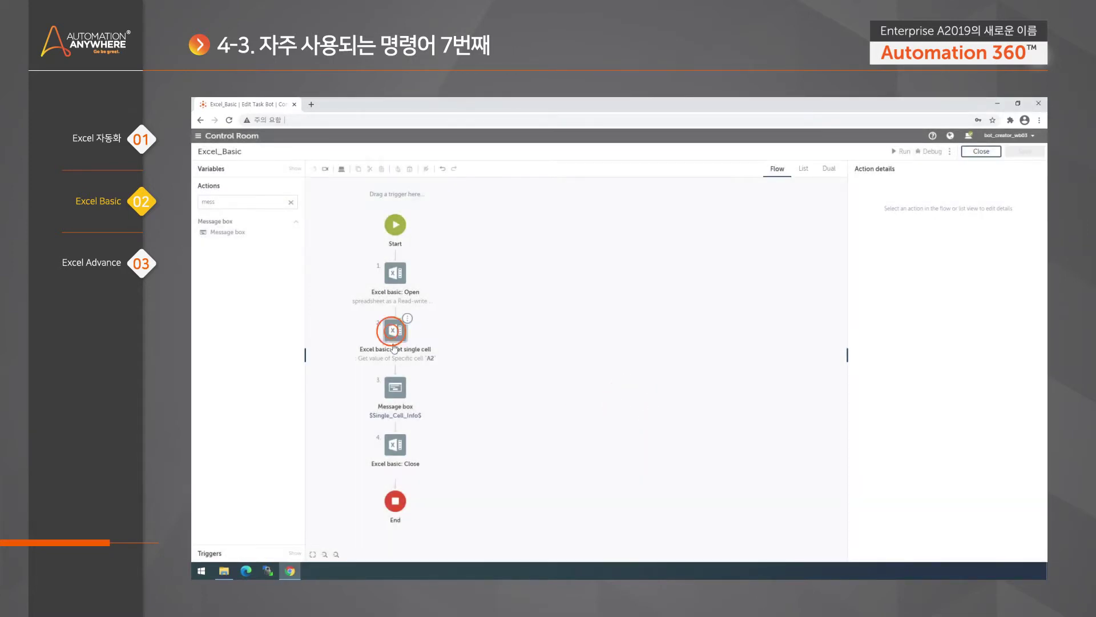
ctrl+click(393, 388)
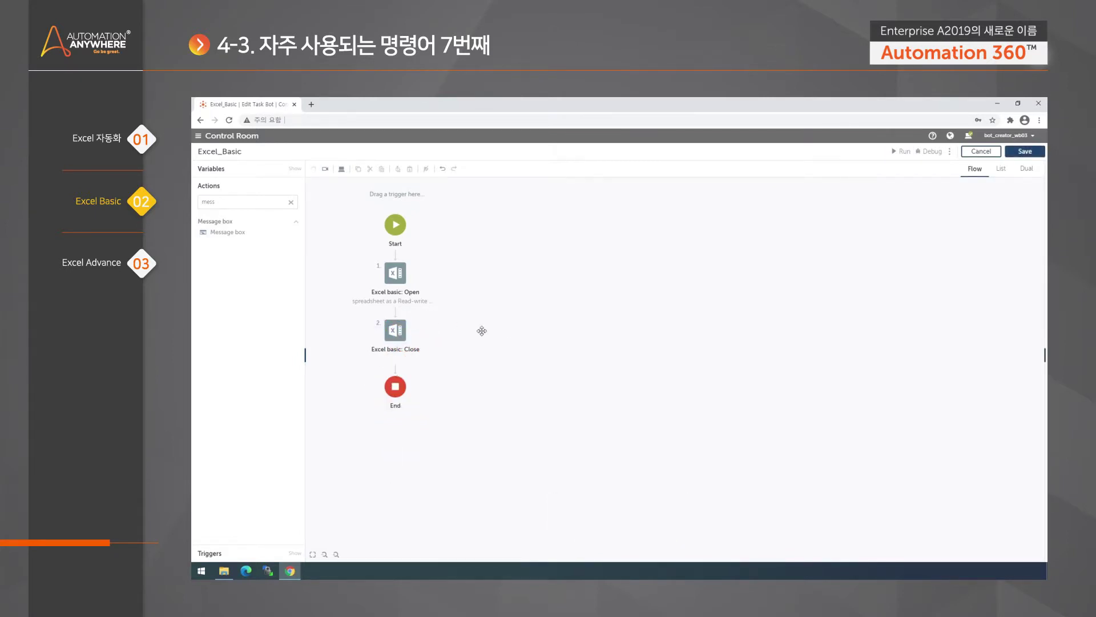
click(401, 282)
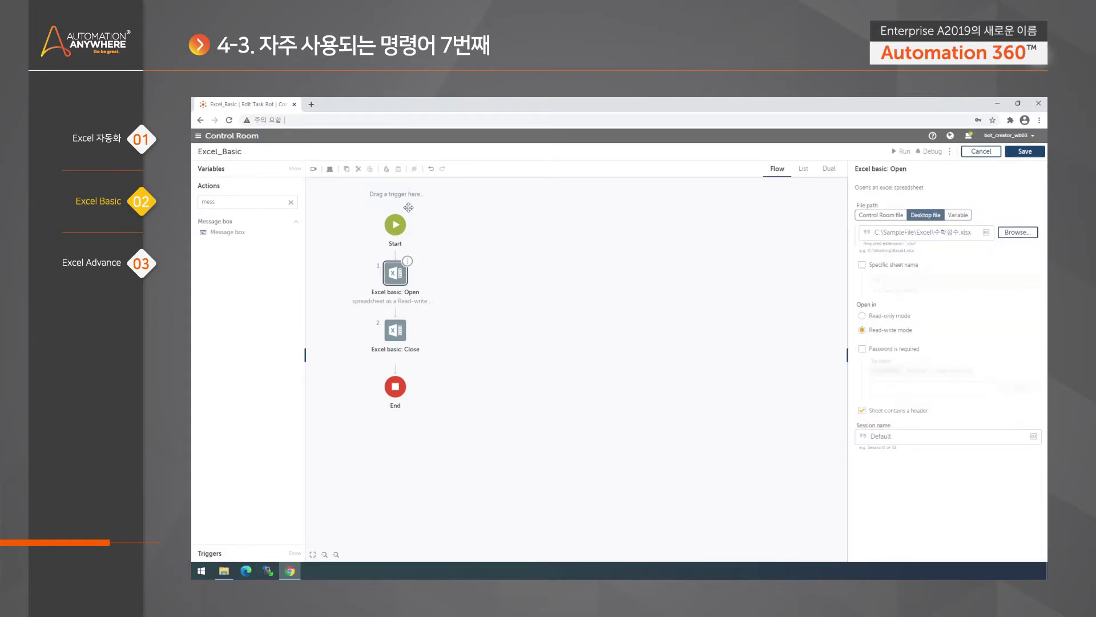
click(431, 170)
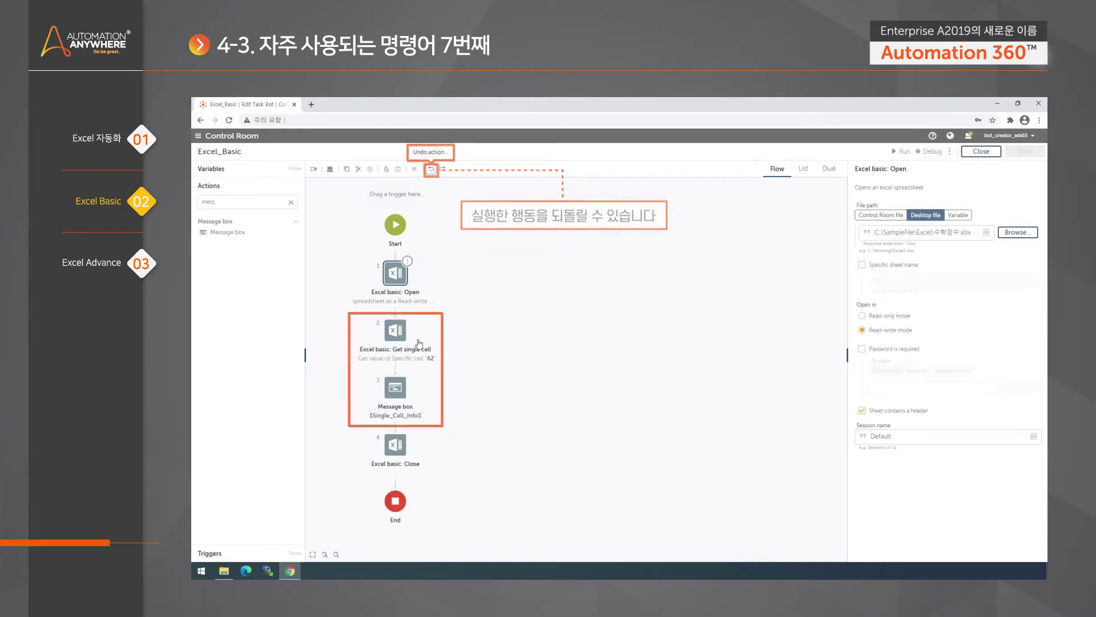
- Delete the Get single cell and Message box actions from the flow
click(396, 331)
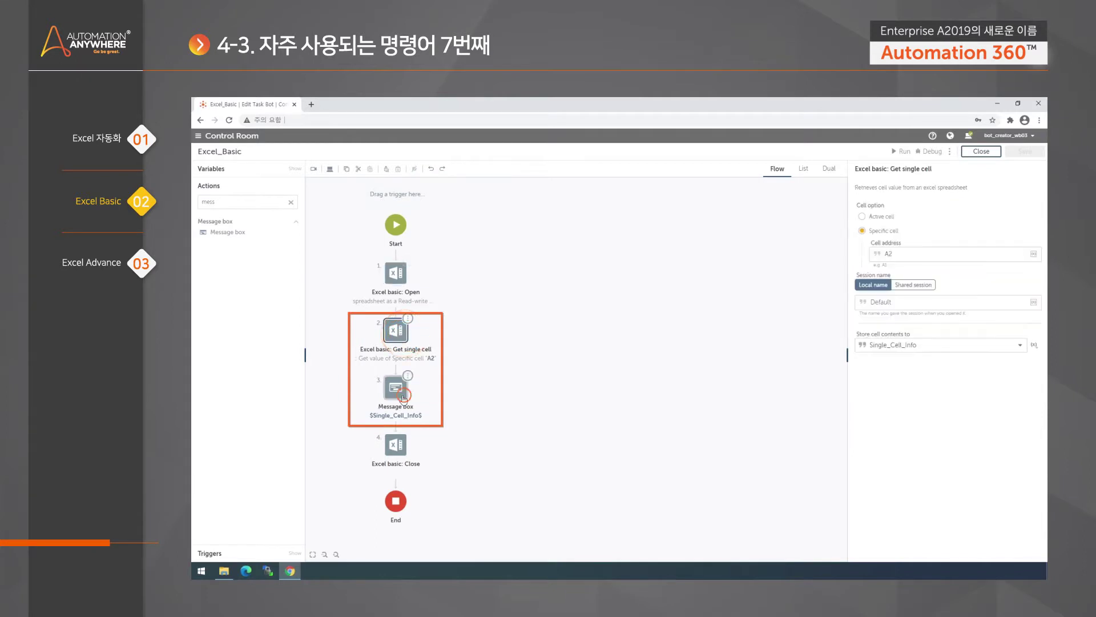
ctrl+click(403, 392)
key(Delete)
- Clear the action search and add an Excel basic Set cell action between the Open and Close actions
click(291, 202)
scroll(280, 343, down, 1)
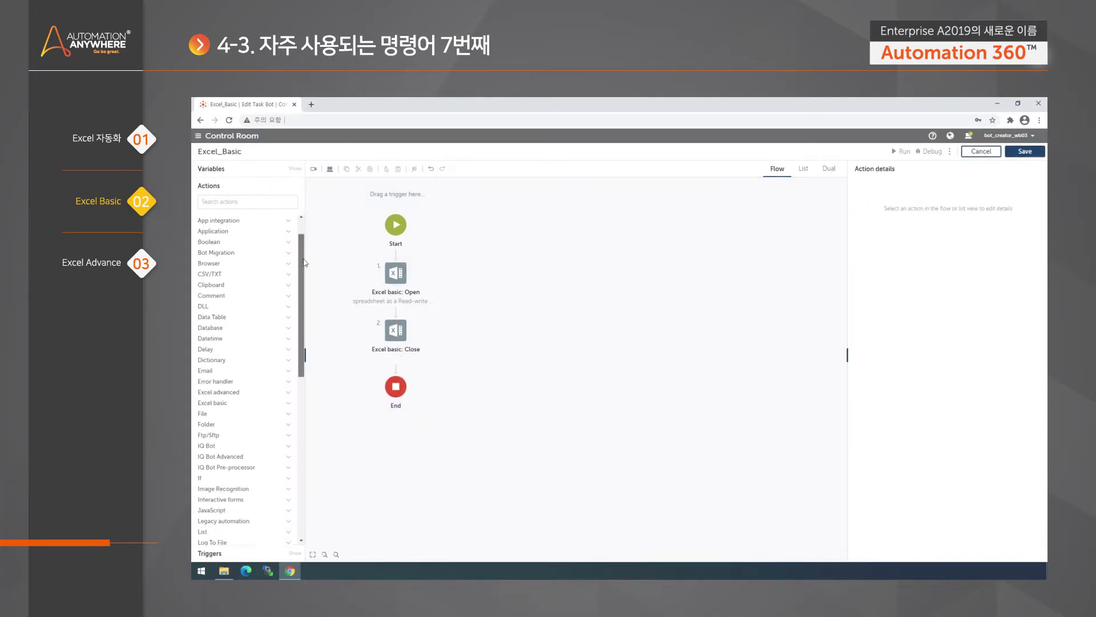
click(222, 401)
scroll(239, 434, down, 3)
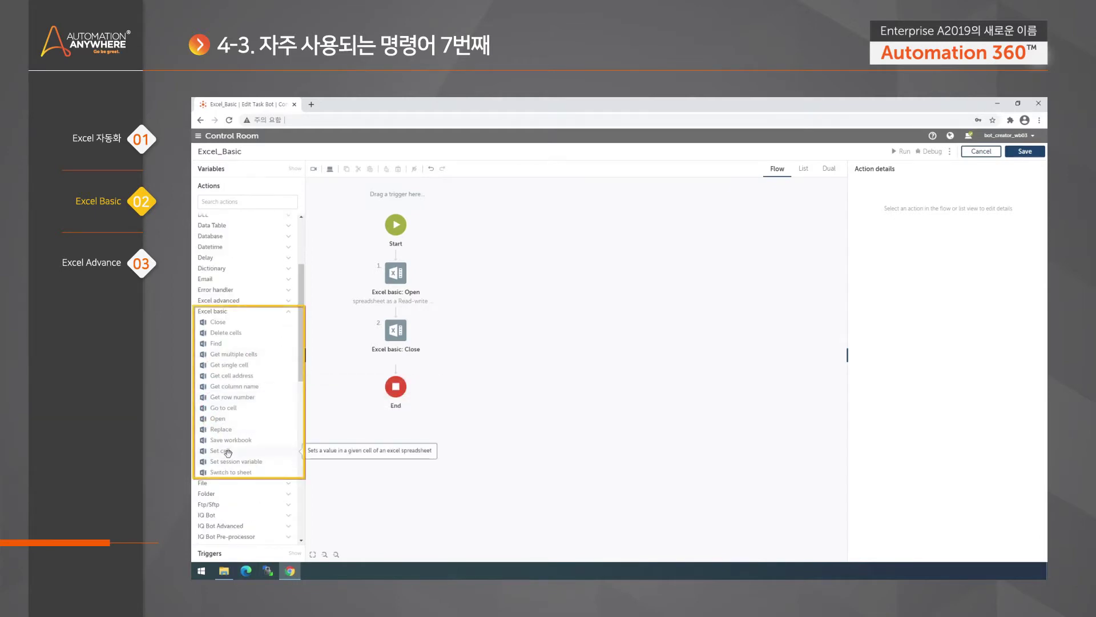
drag(228, 453, 400, 313)
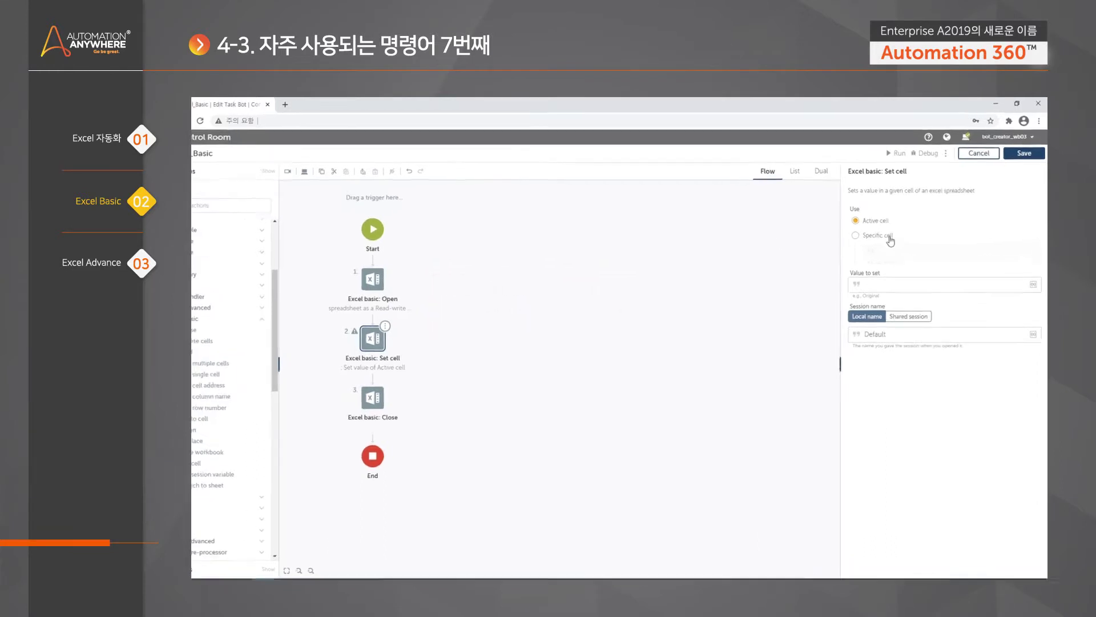
- Configure Set cell to write the value 방가방가 into the specific cell C2, keeping the session name Default
click(867, 258)
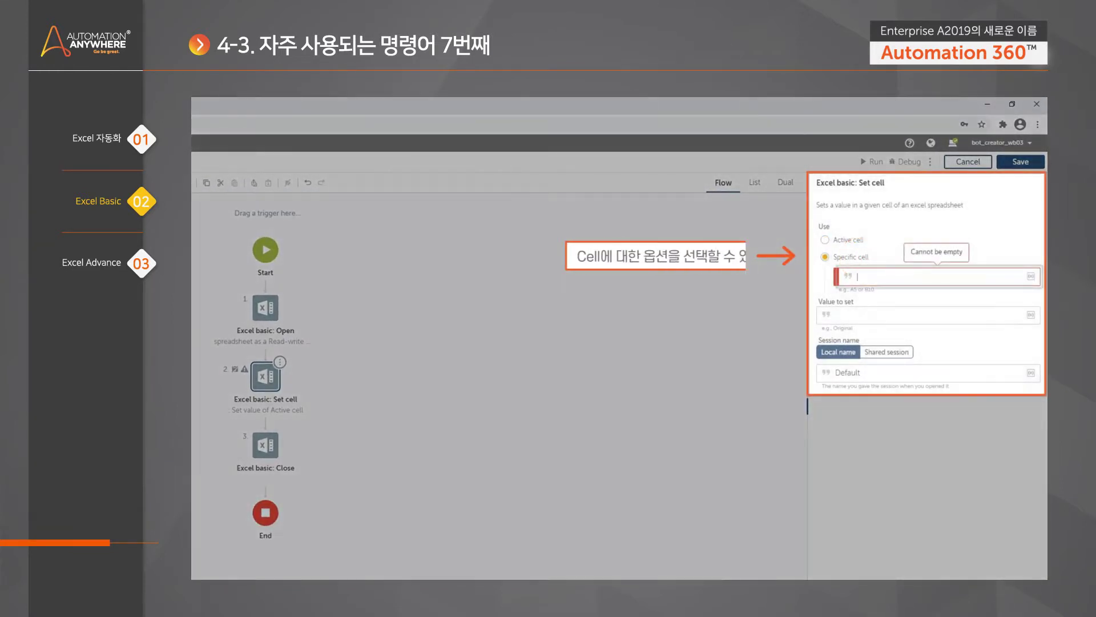
text(C2)
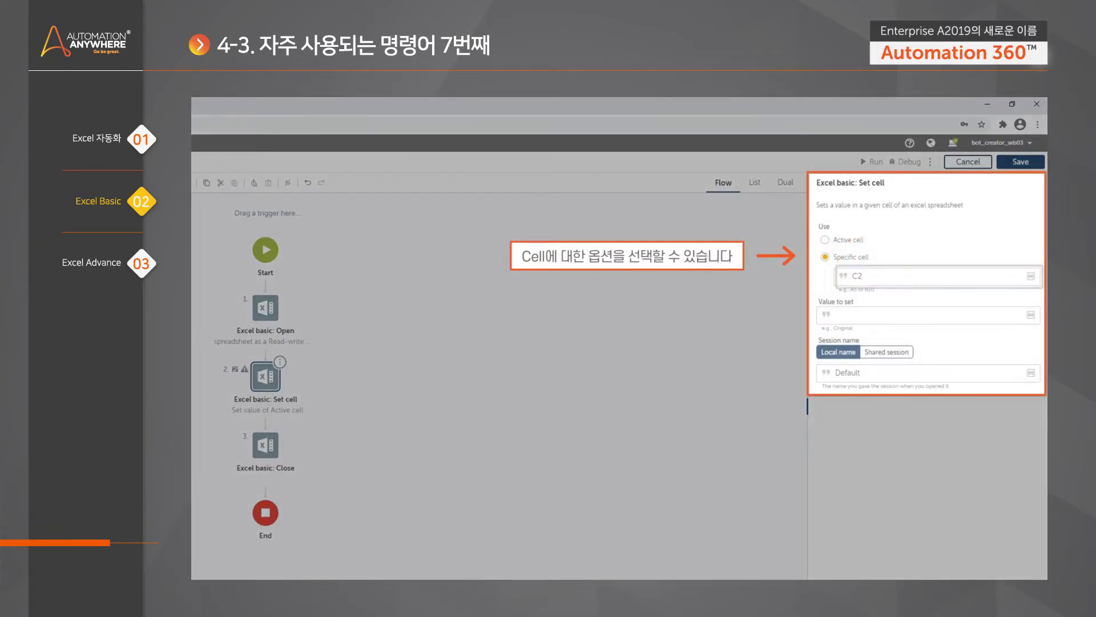
click(834, 314)
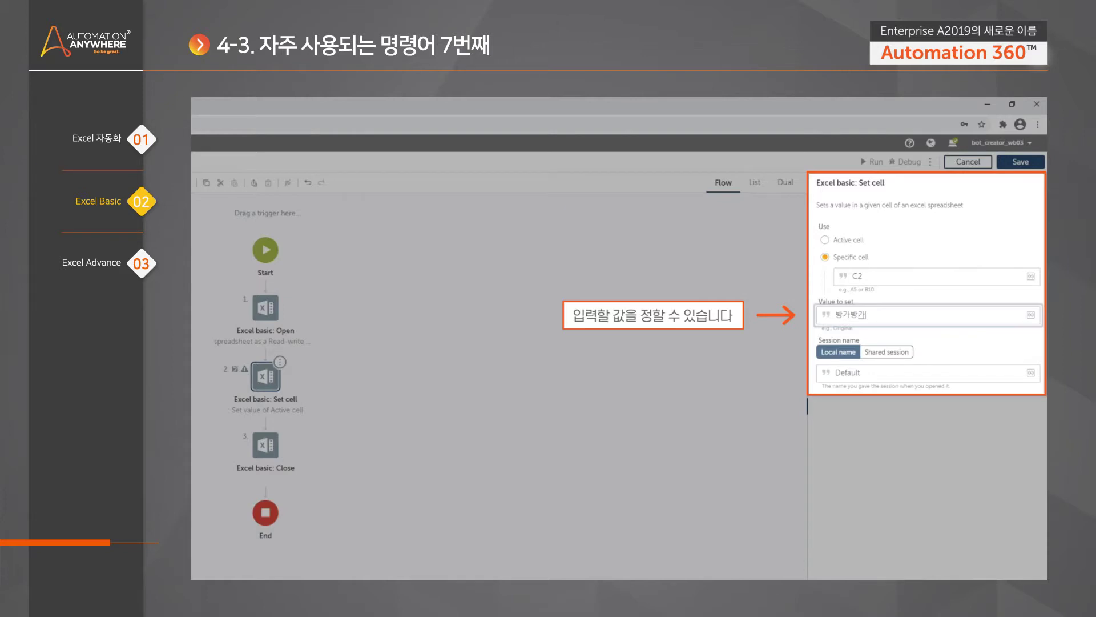
click(879, 372)
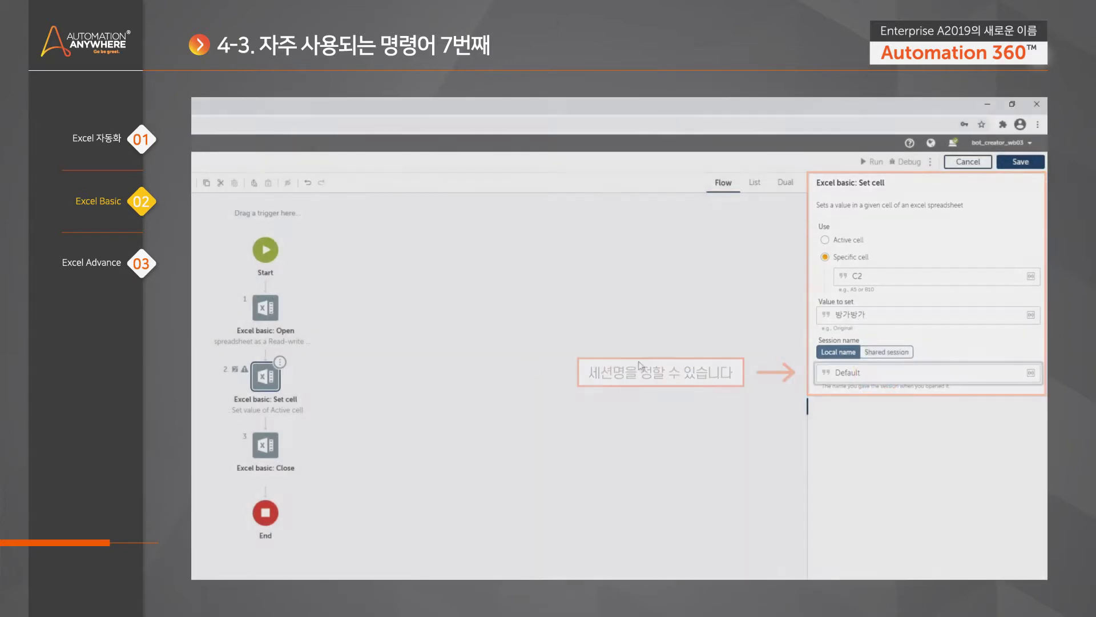
click(515, 325)
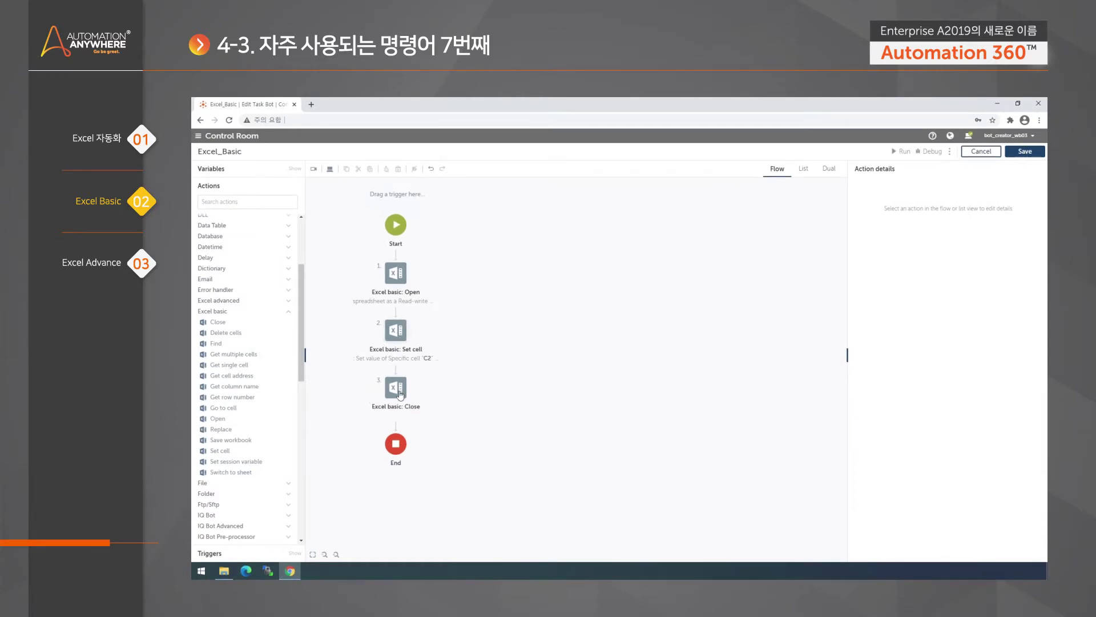
- Add a Save workbook action between Set cell and Close, and delete it from the flow again
click(398, 342)
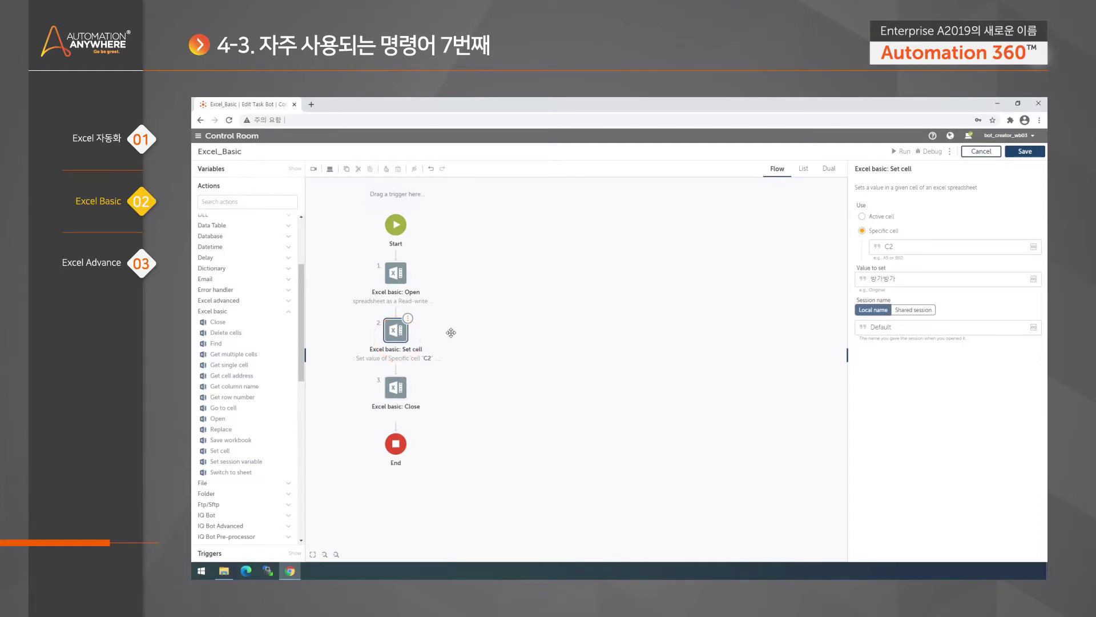
click(400, 388)
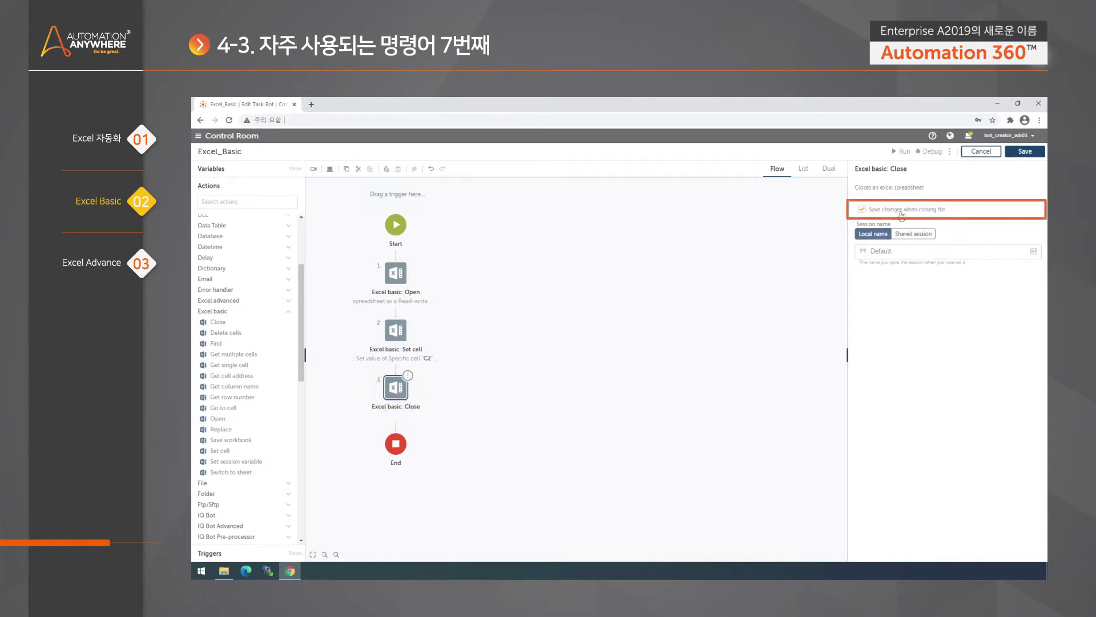
mouse_move(245, 441)
mouse_down()
mouse_move(378, 441)
mouse_move(401, 379)
mouse_up()
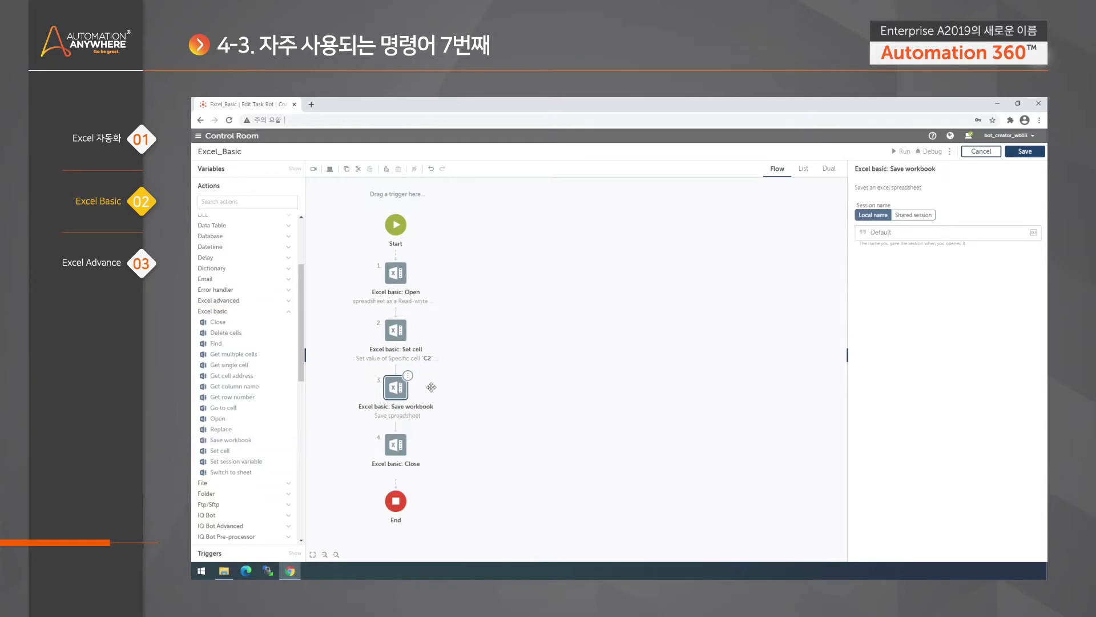
click(408, 376)
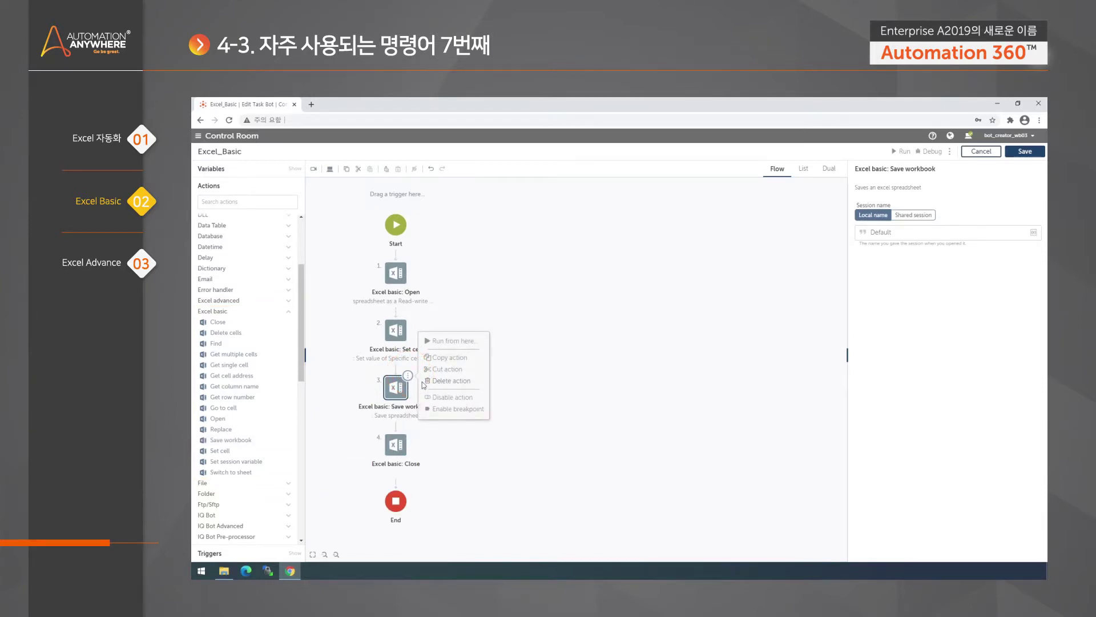
click(461, 381)
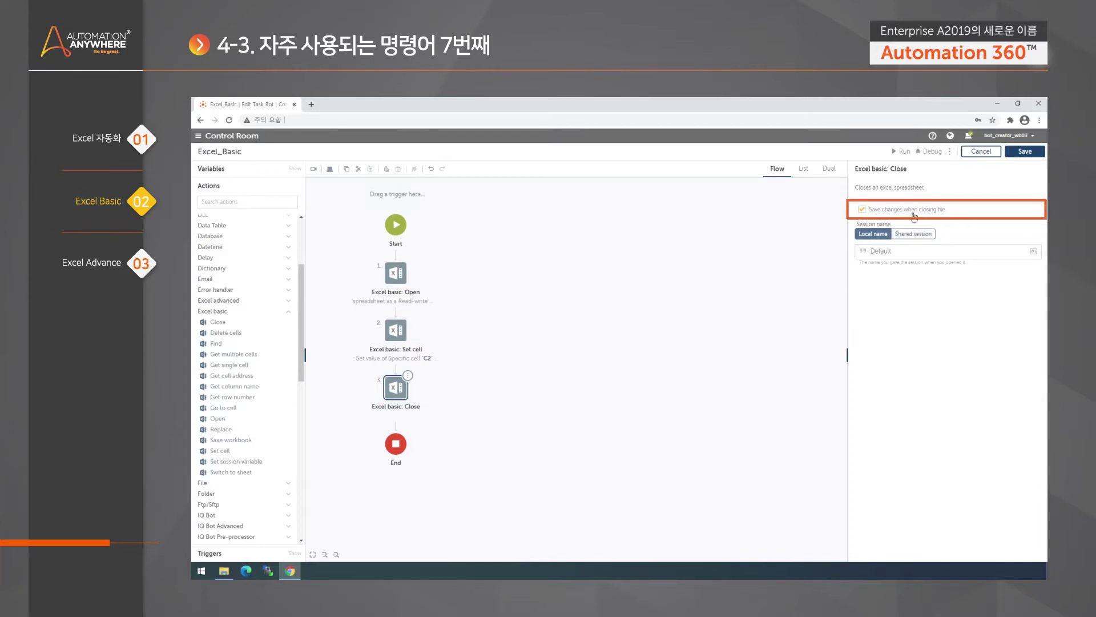
- Save and run the Excel_Basic bot, and dismiss the run result dialog
click(400, 334)
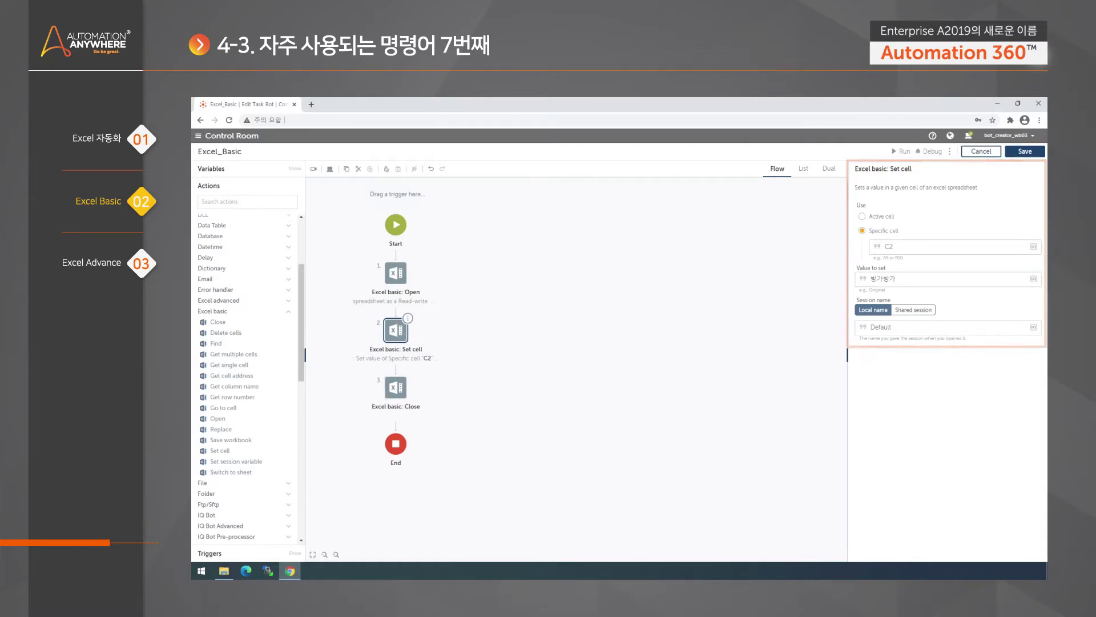
click(901, 151)
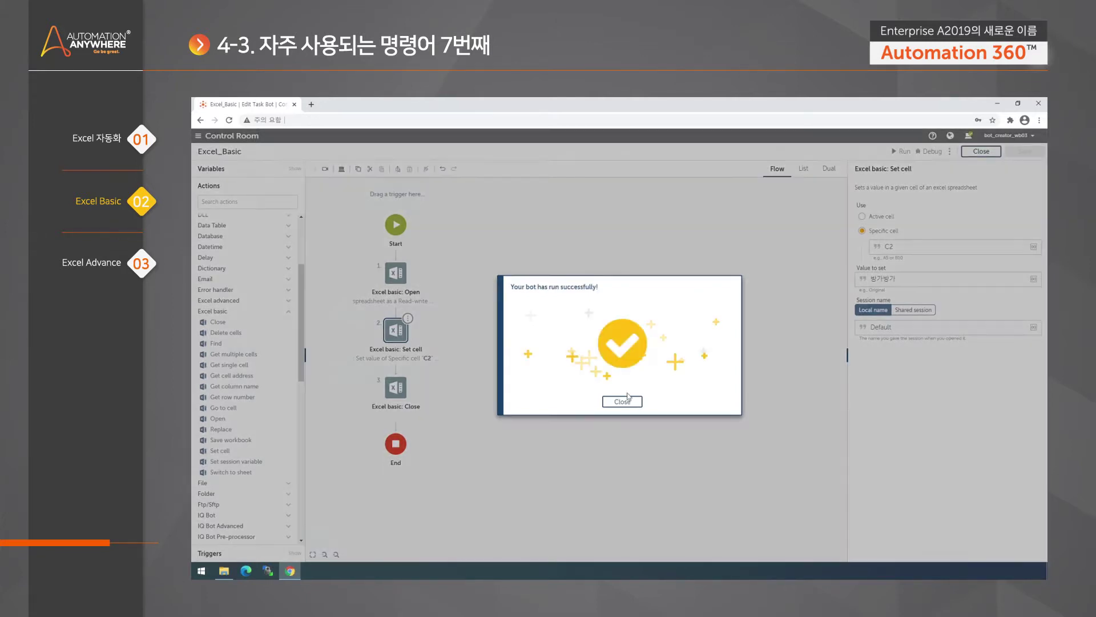
click(622, 401)
- Open 수학점수.xlsx from the SampleFile\Excel folder to check cell C2, close the workbook and return to the bot editor
click(224, 571)
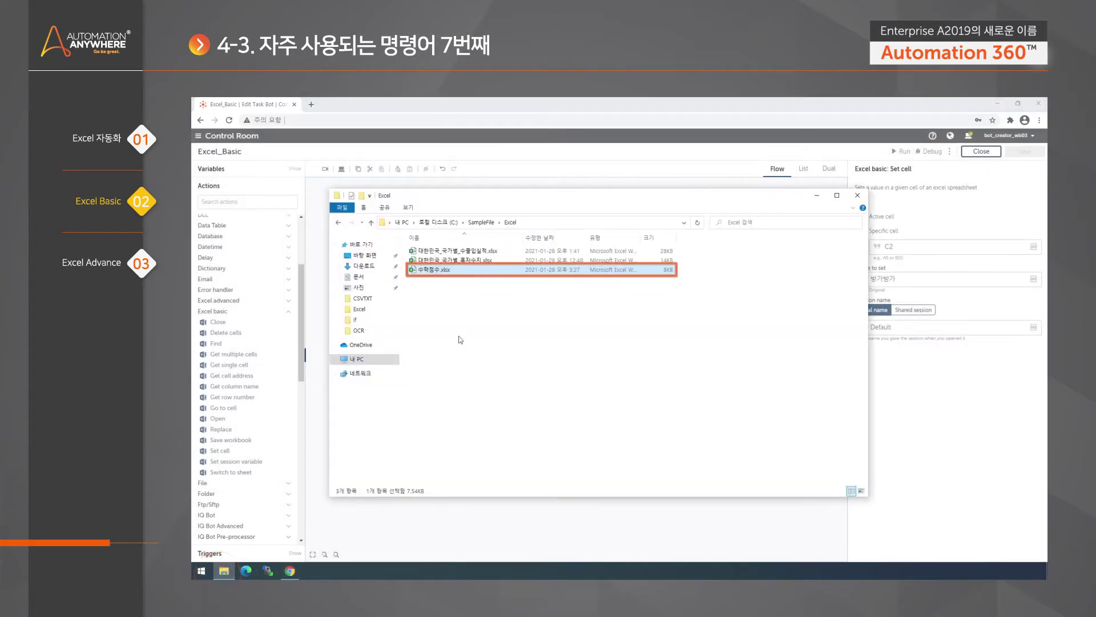
double_click(450, 270)
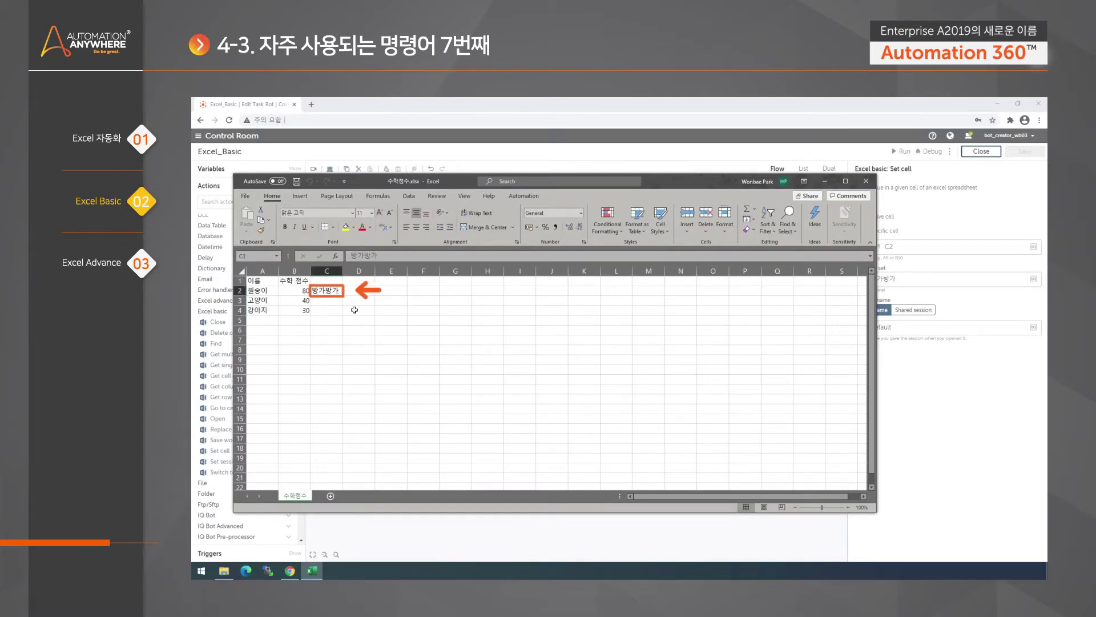
click(866, 181)
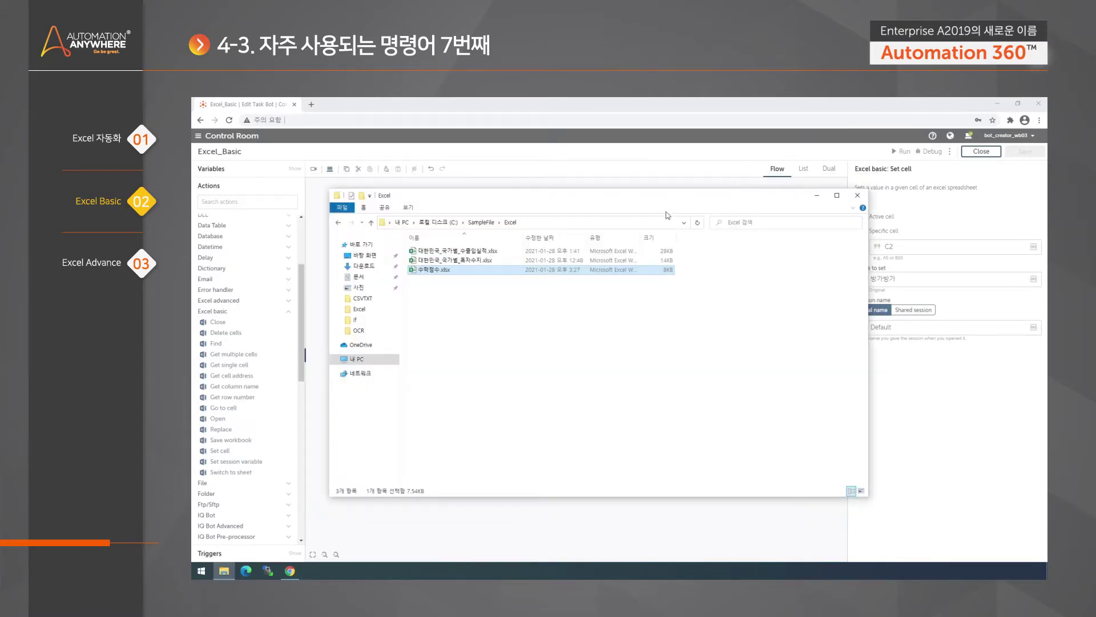
click(678, 522)
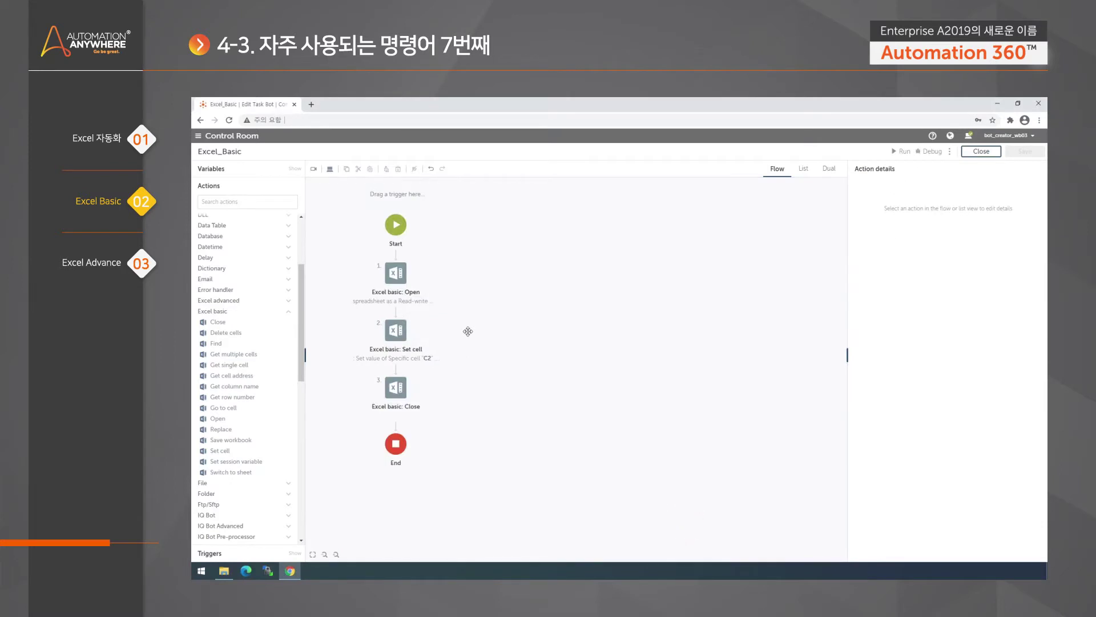
- Delete the Set cell action and add a Loop action between the Excel basic Open and Close actions
click(402, 336)
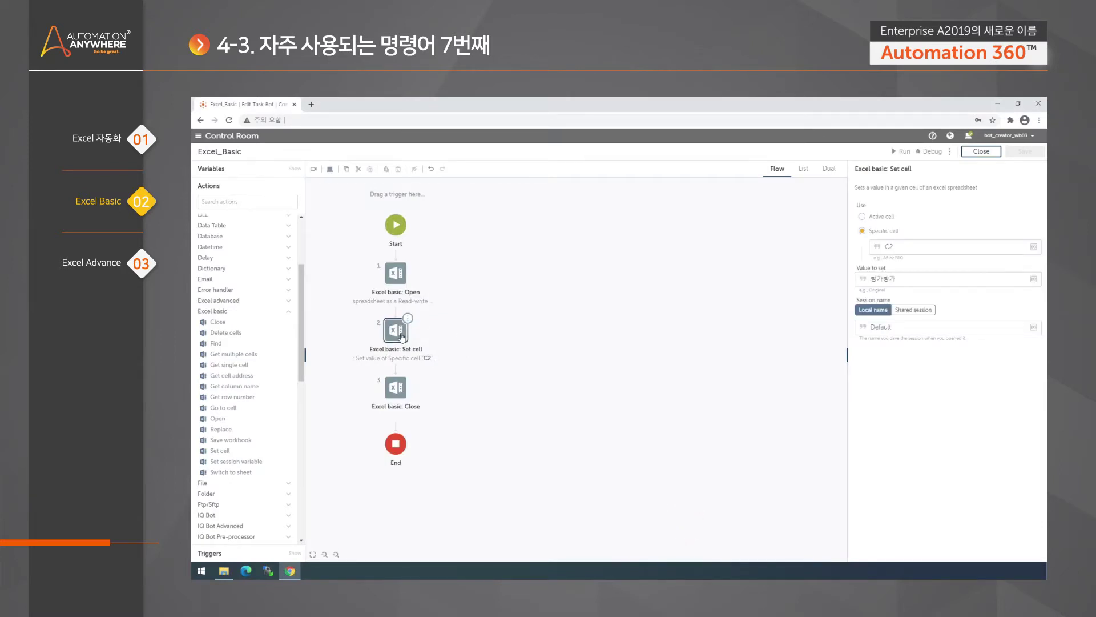
key(Delete)
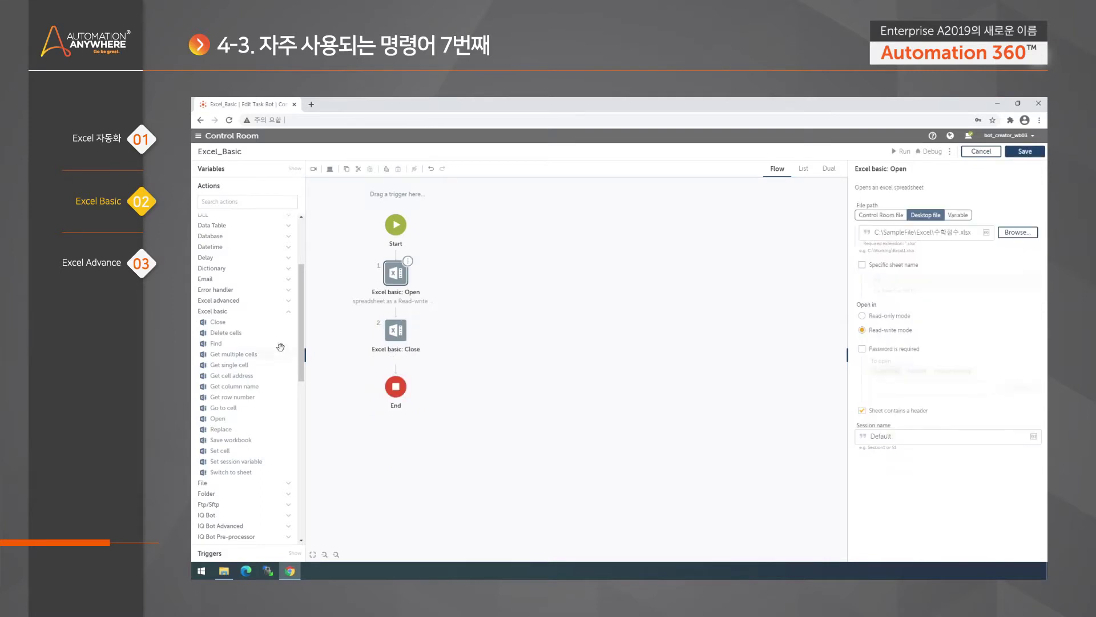
click(249, 315)
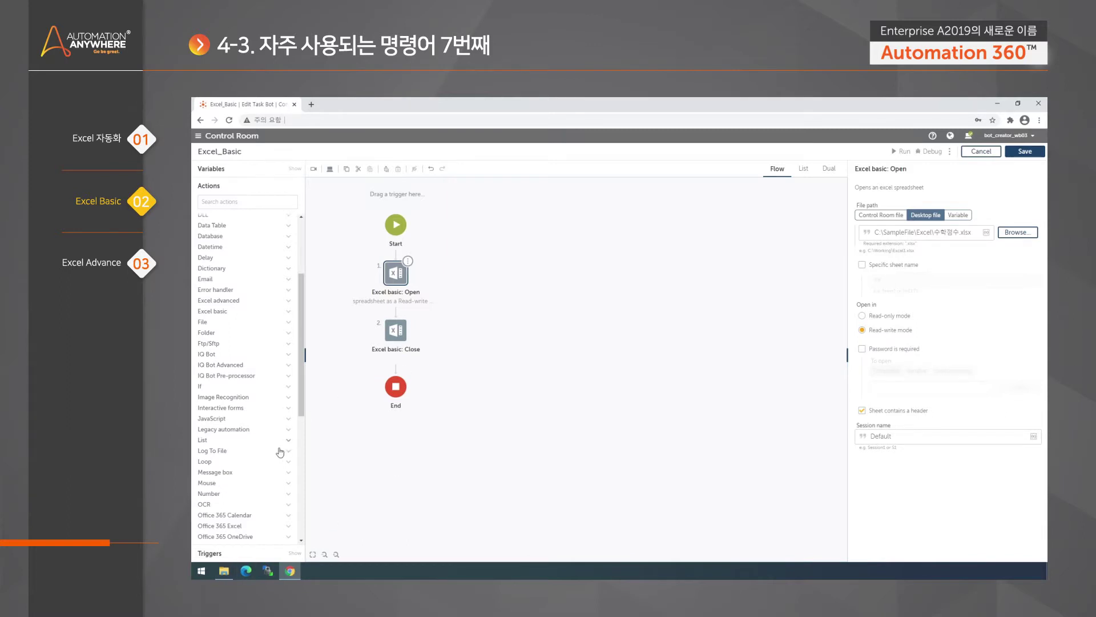
click(224, 460)
scroll(234, 451, down, 2)
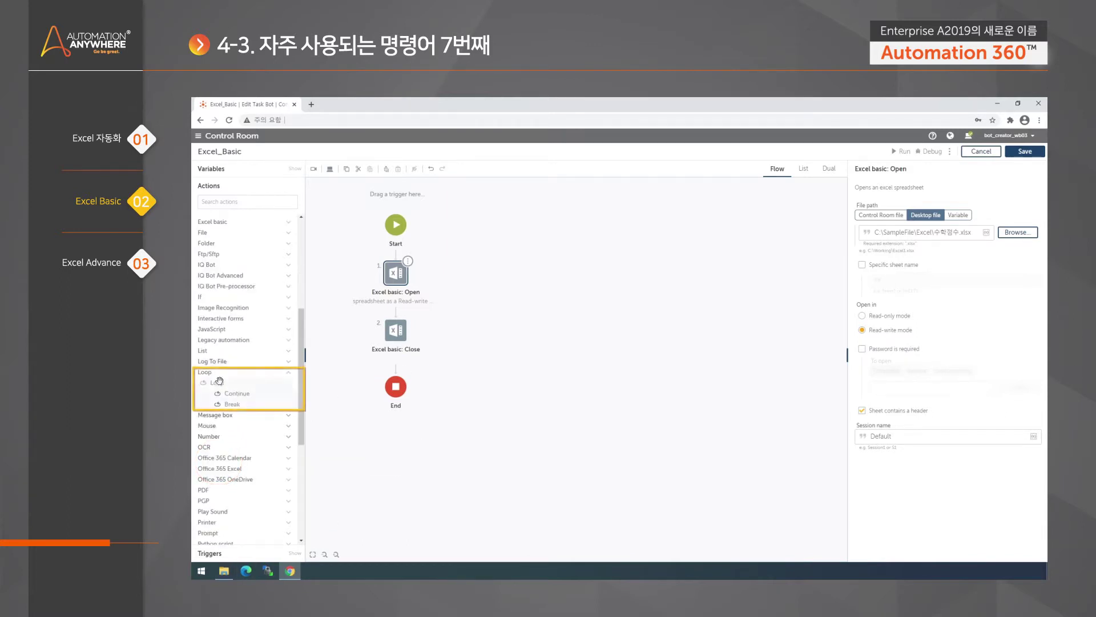
drag(229, 381, 399, 313)
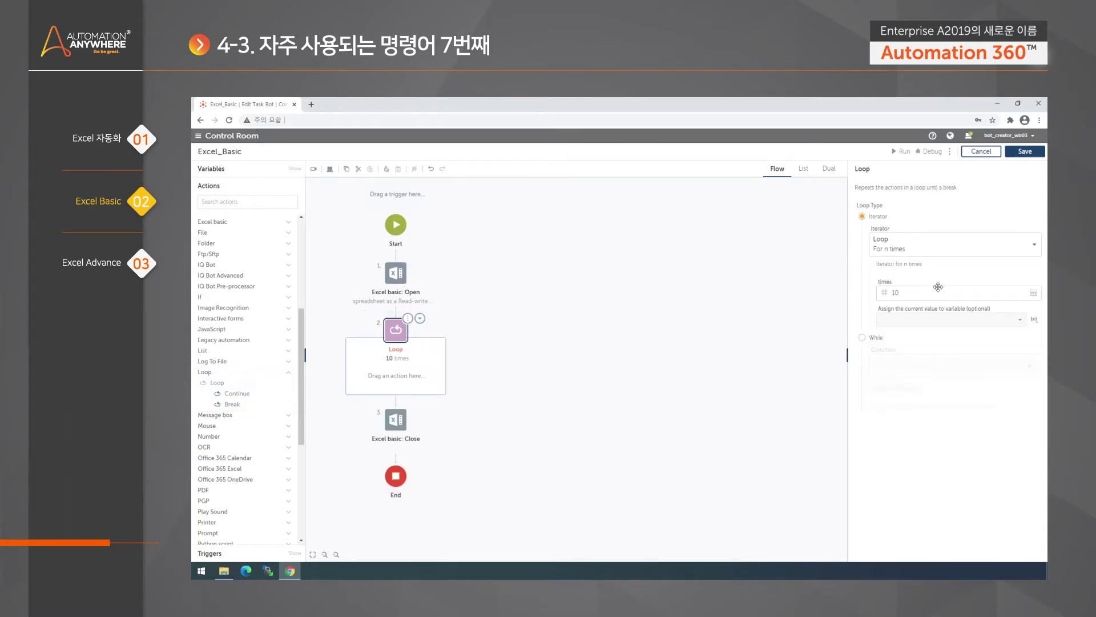
- Set the loop's iterator to Excel basic, For each row in worksheet
click(1032, 244)
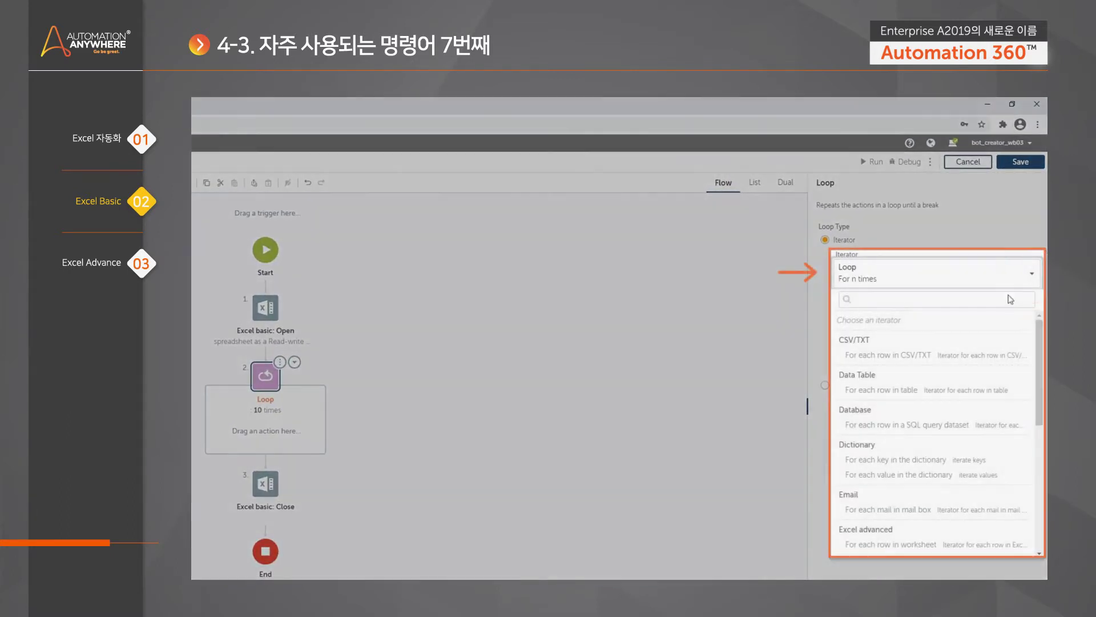
scroll(942, 514, down, 1)
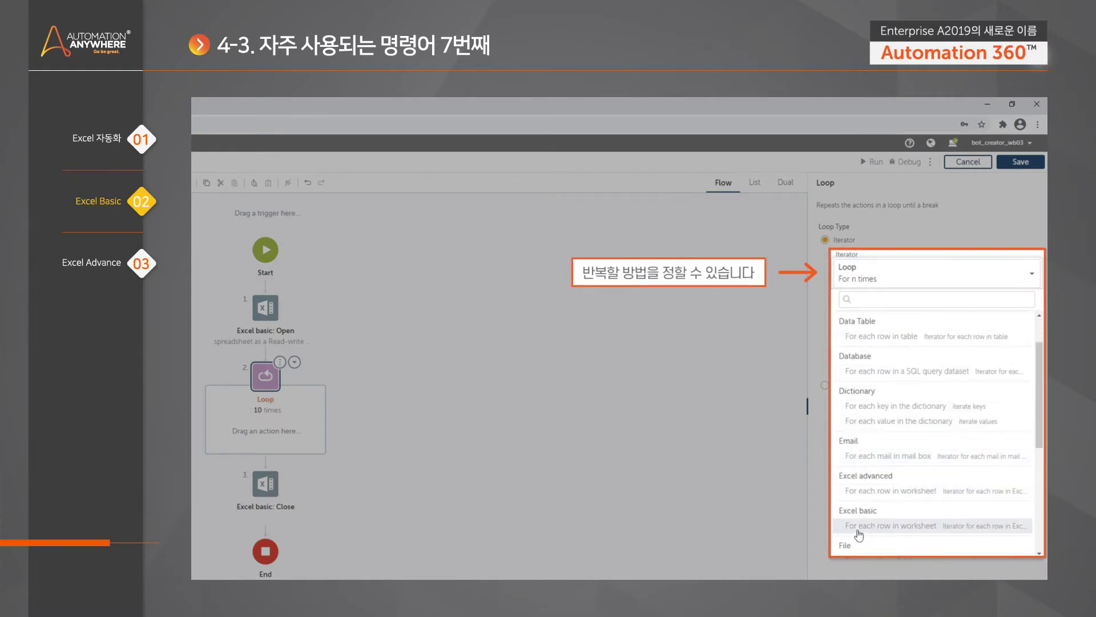
click(900, 528)
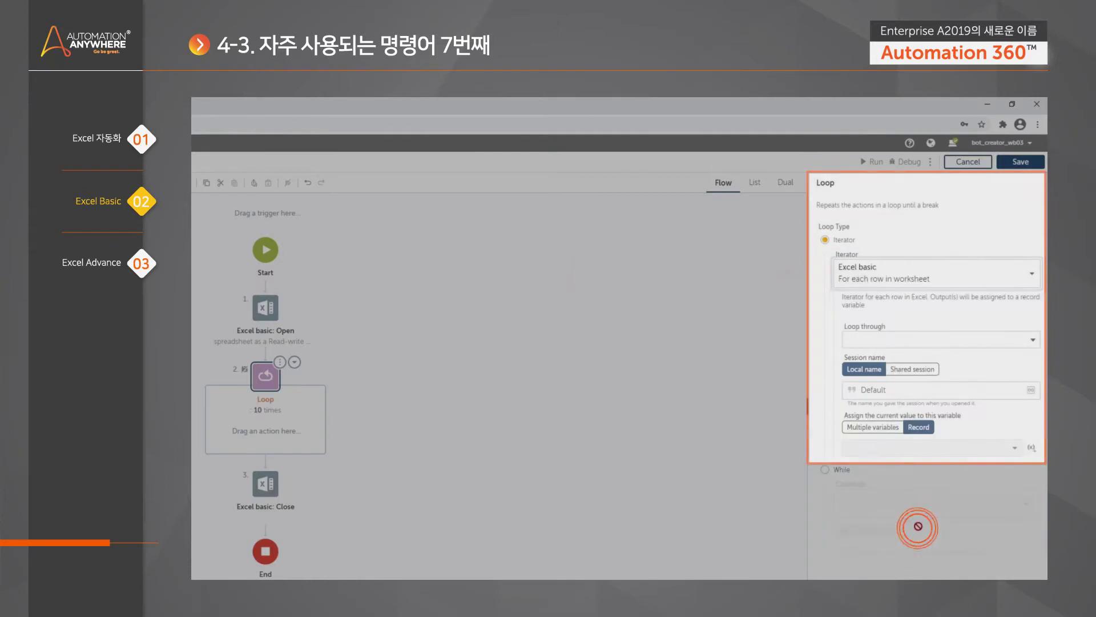
- Try Specific rows and Cell range as the loop's range, and set Loop through to All rows
click(1031, 341)
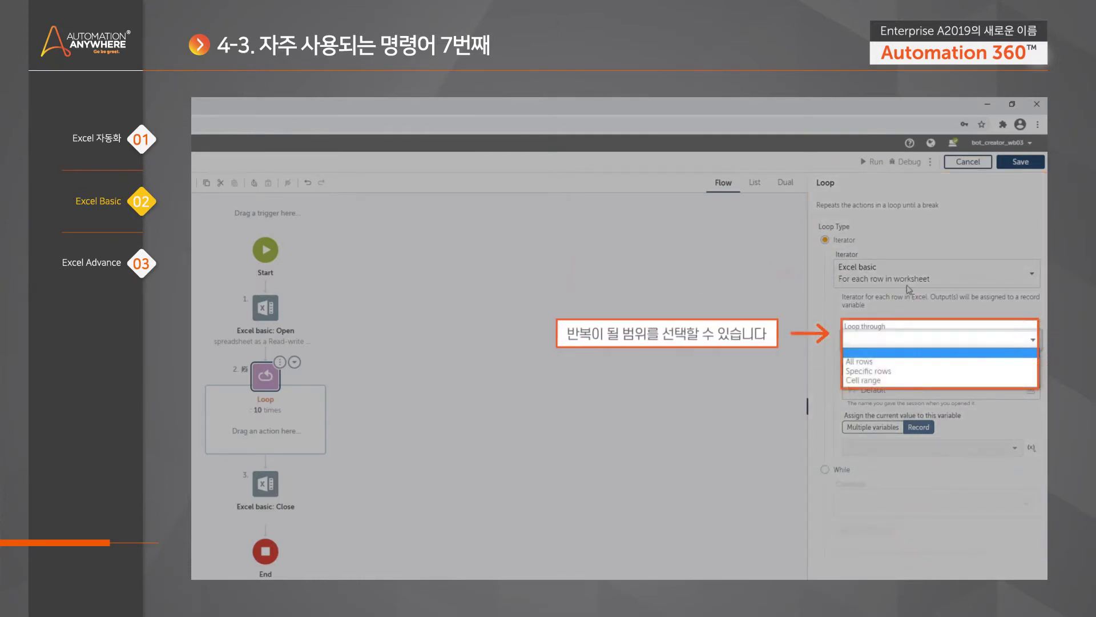
click(948, 371)
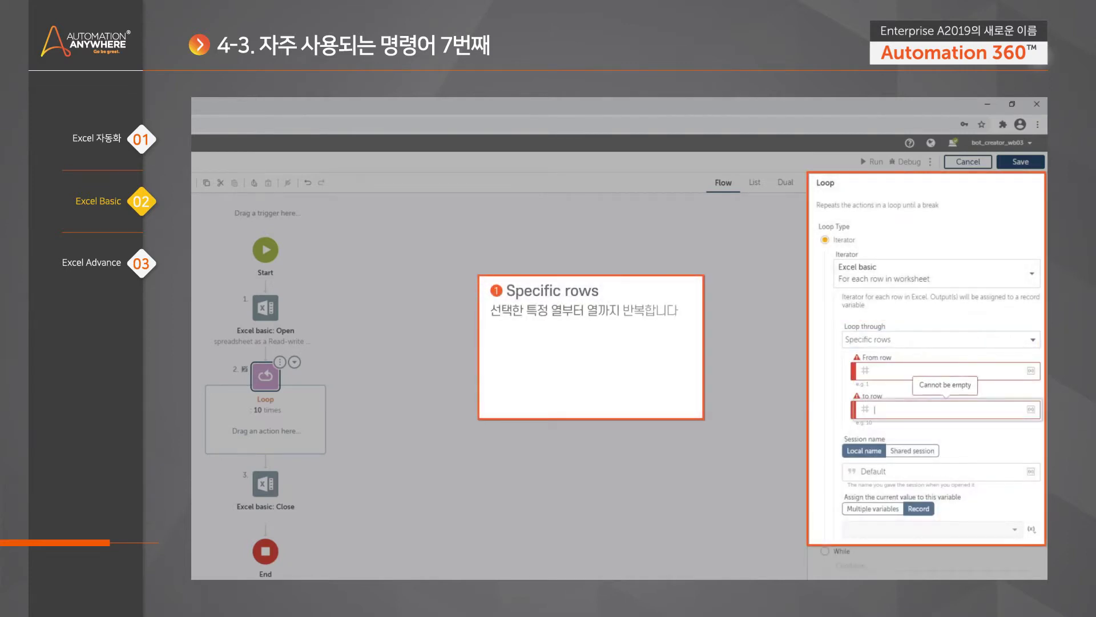
click(1033, 339)
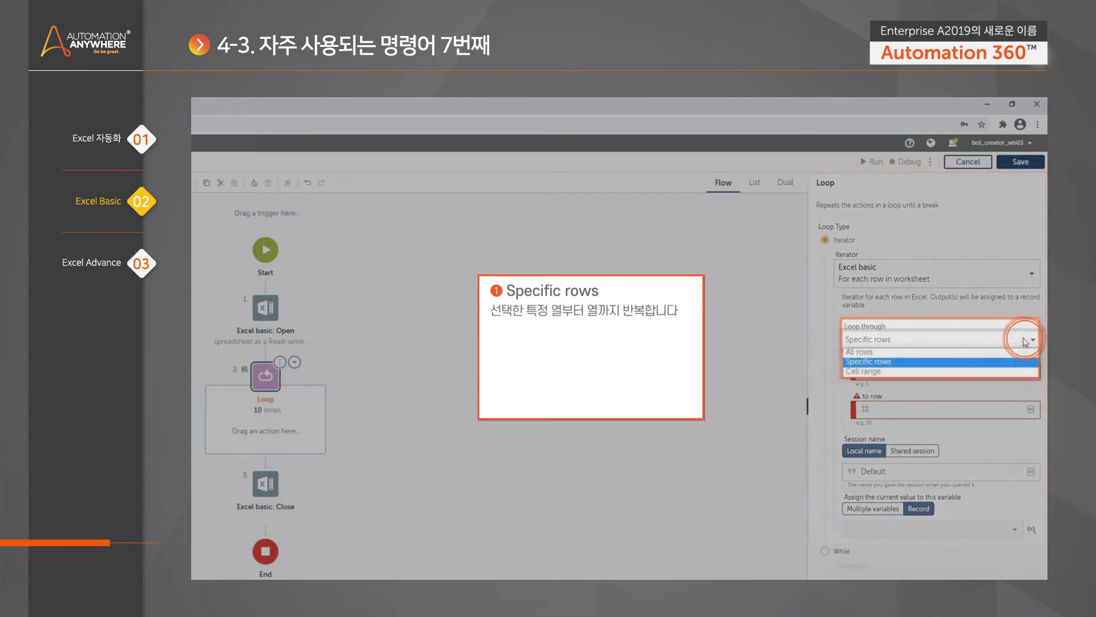
click(957, 373)
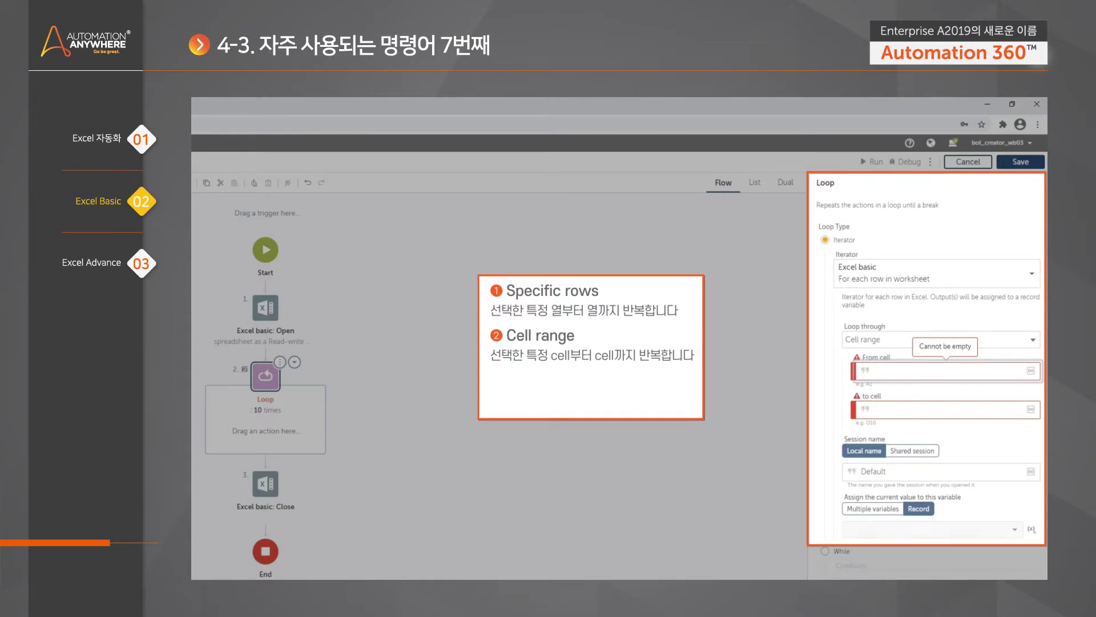
click(1028, 340)
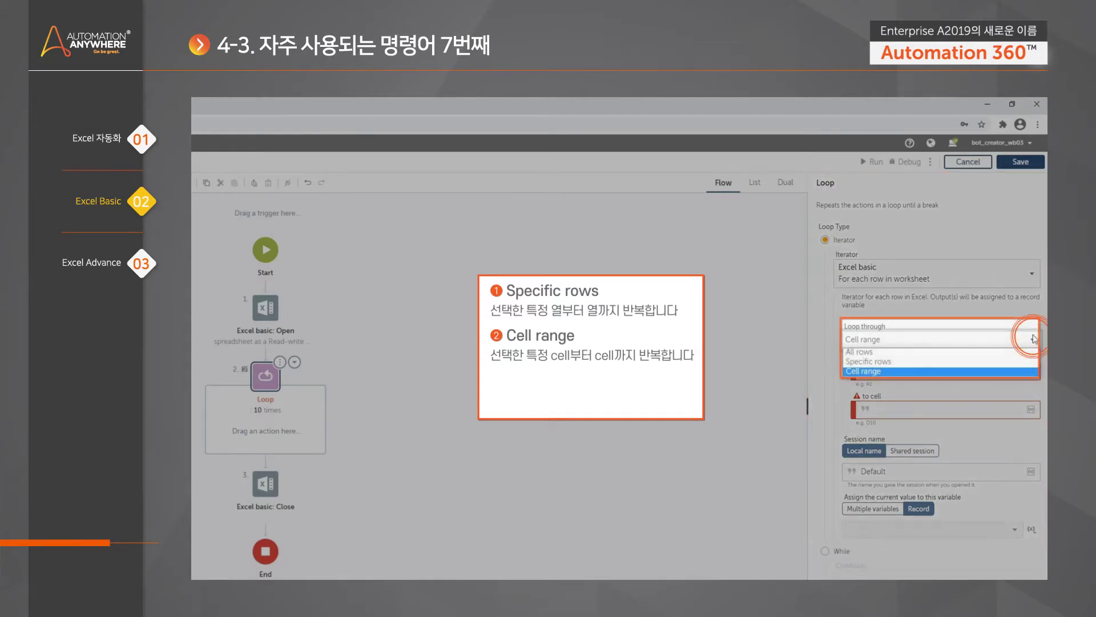
click(1002, 353)
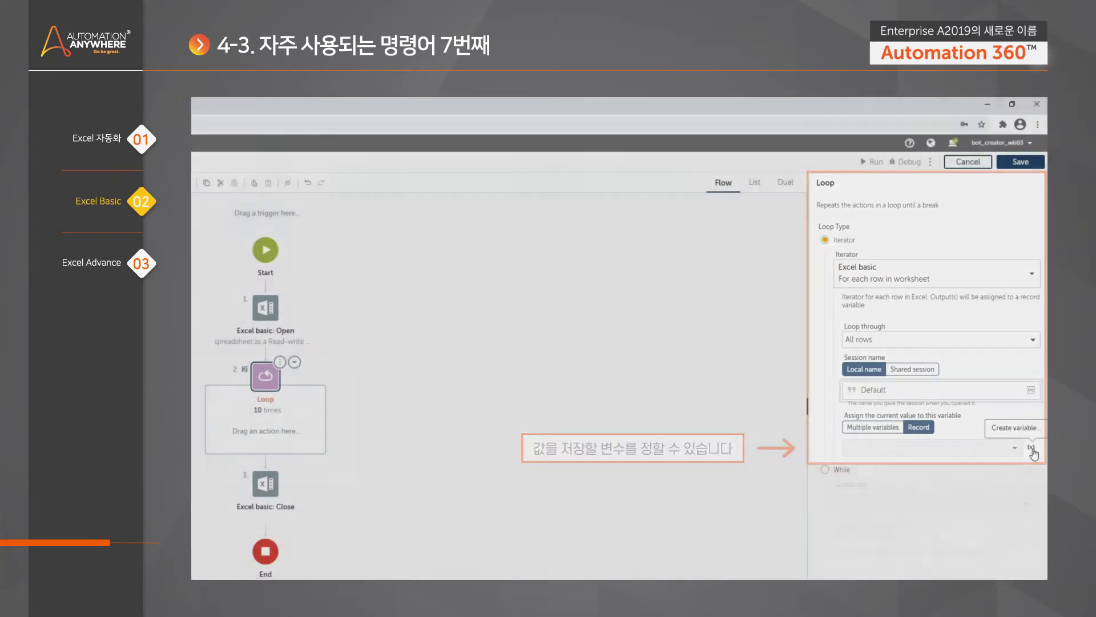
- Create a Record variable named Excel_Basic_Record and assign the loop's current value to it
click(1032, 450)
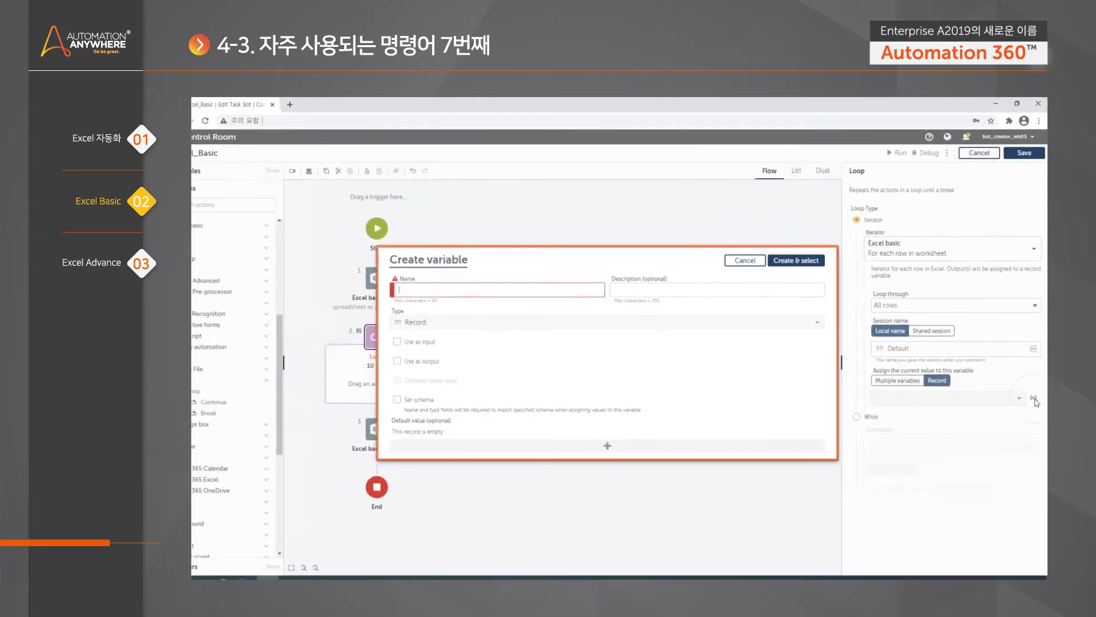
key(BackSpace)
key(BackSpace)
text(Excel_Basic_Record)
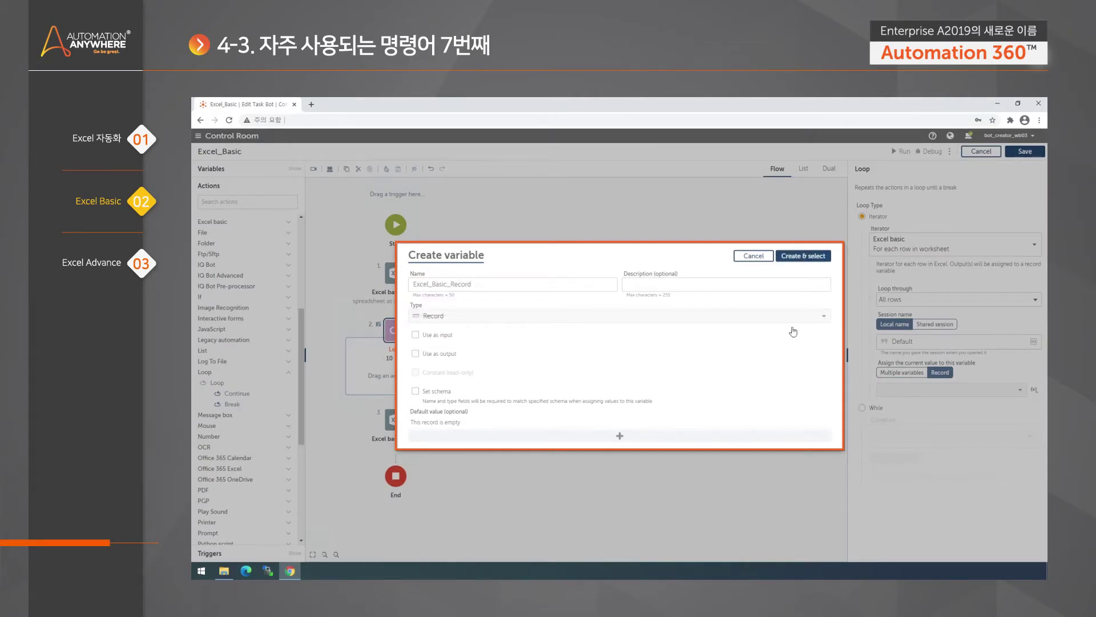
click(797, 257)
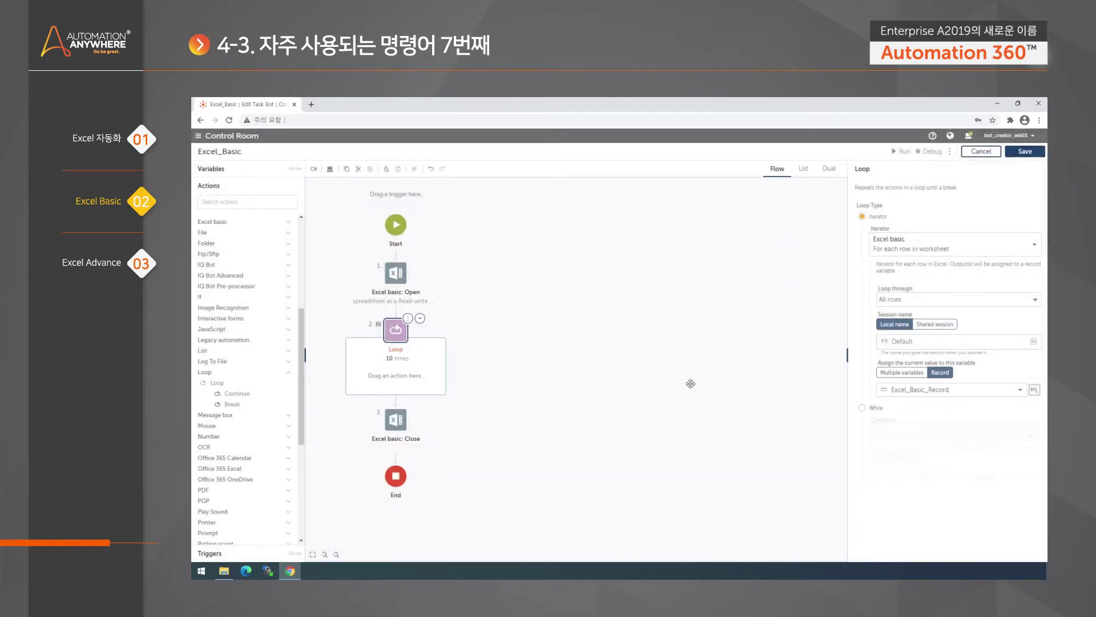
click(641, 363)
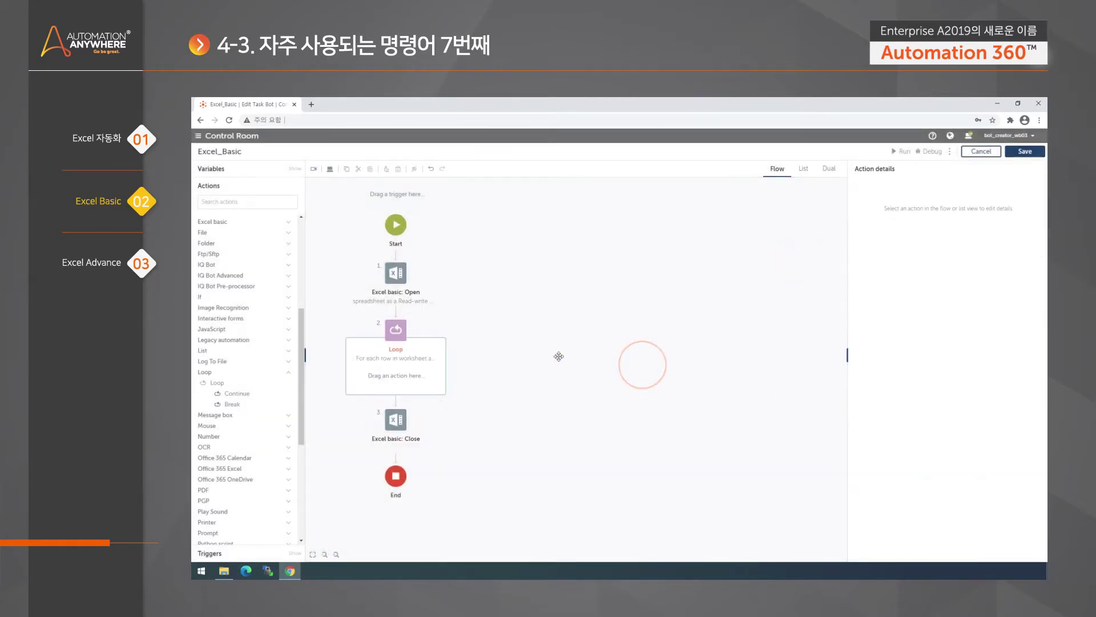
- Review the settings of the Excel basic Open, Excel basic Close and Loop actions
click(395, 274)
click(395, 420)
click(396, 331)
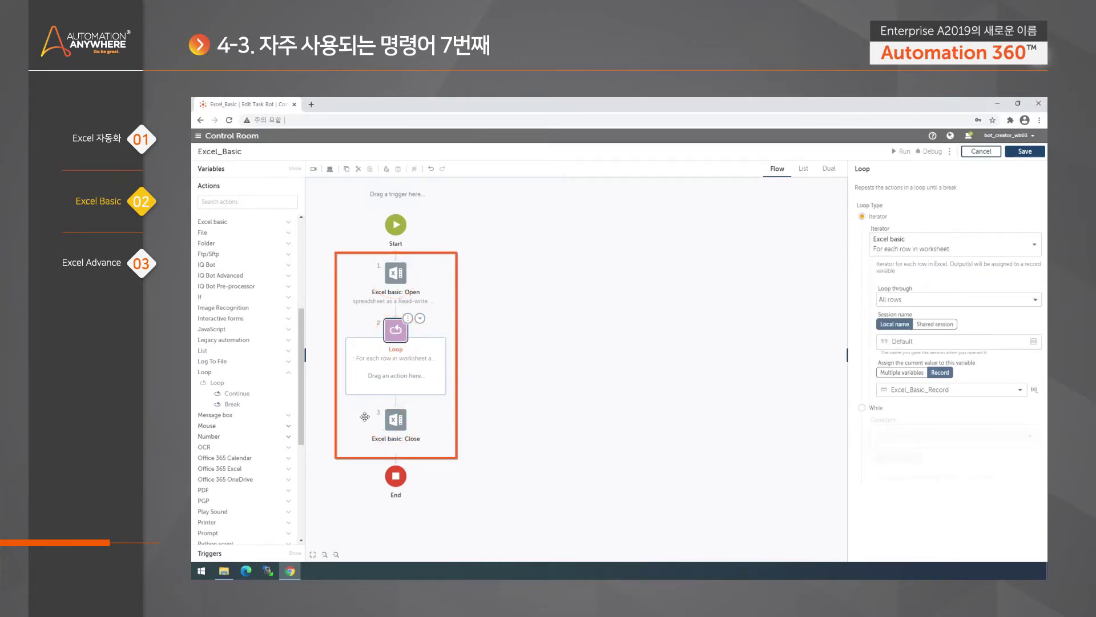
- Open 수학점수.xlsx from the SampleFile\Excel folder and examine data rows 2 to 4 and header row 1
click(223, 570)
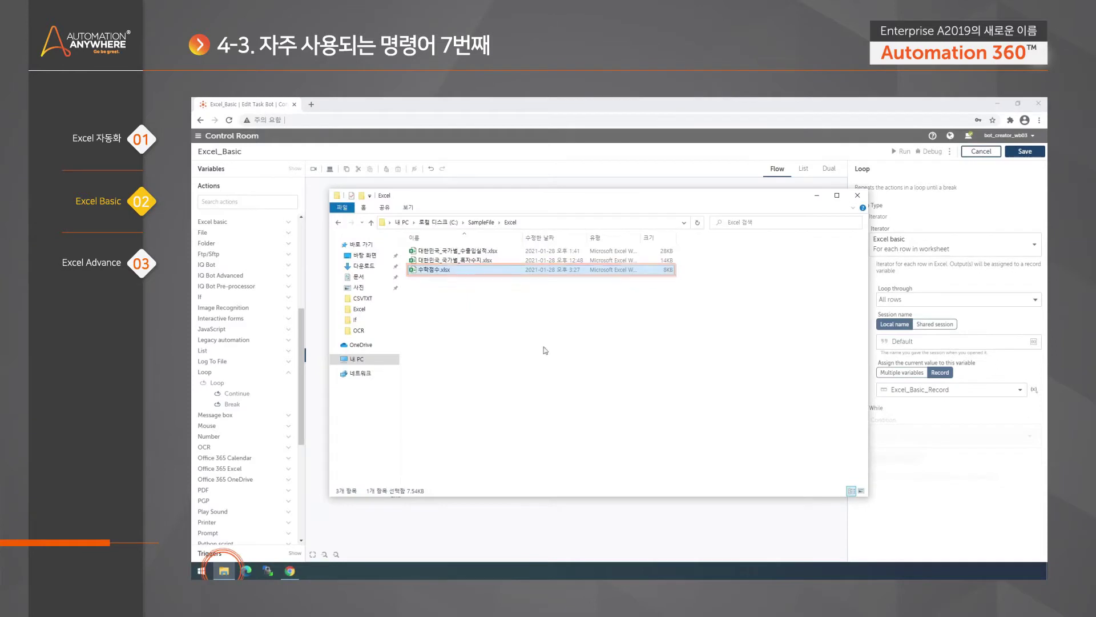
double_click(527, 271)
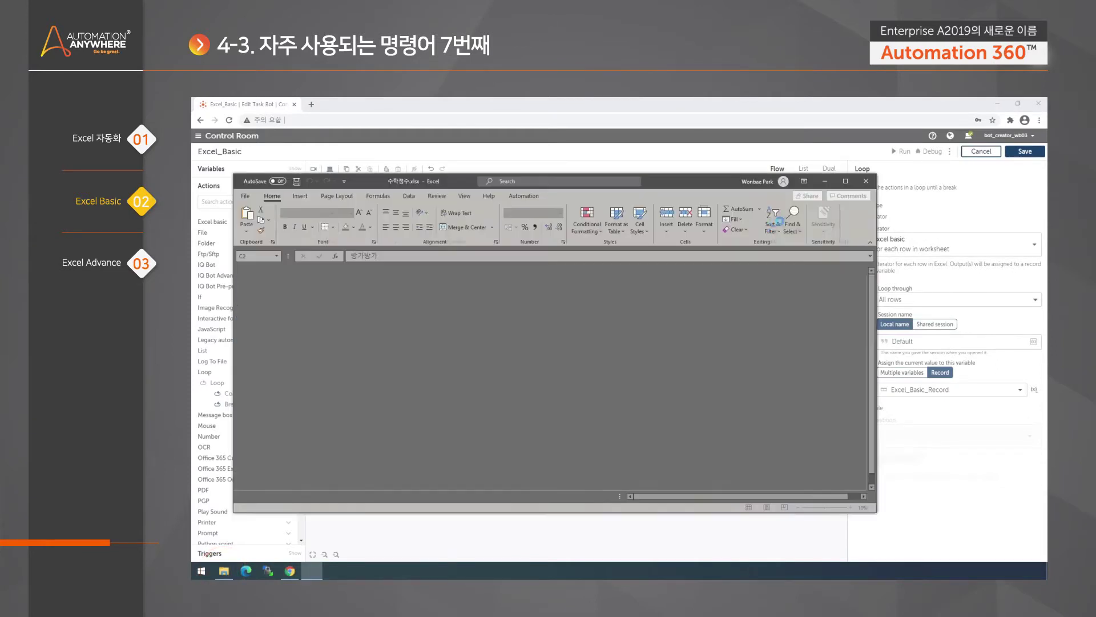
click(368, 293)
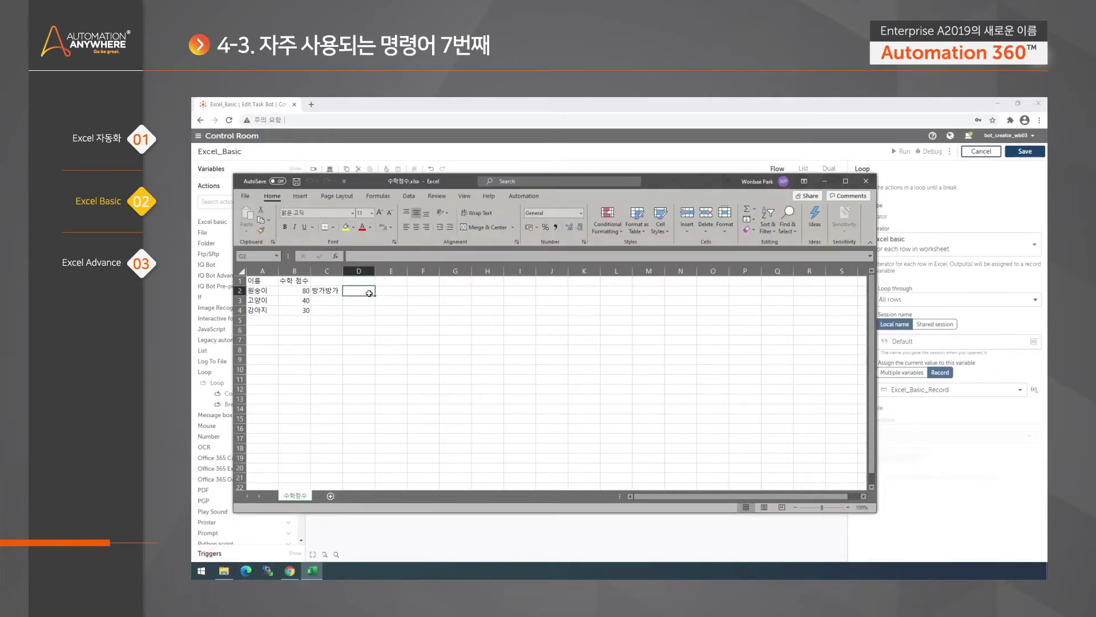
click(240, 291)
click(240, 301)
click(238, 310)
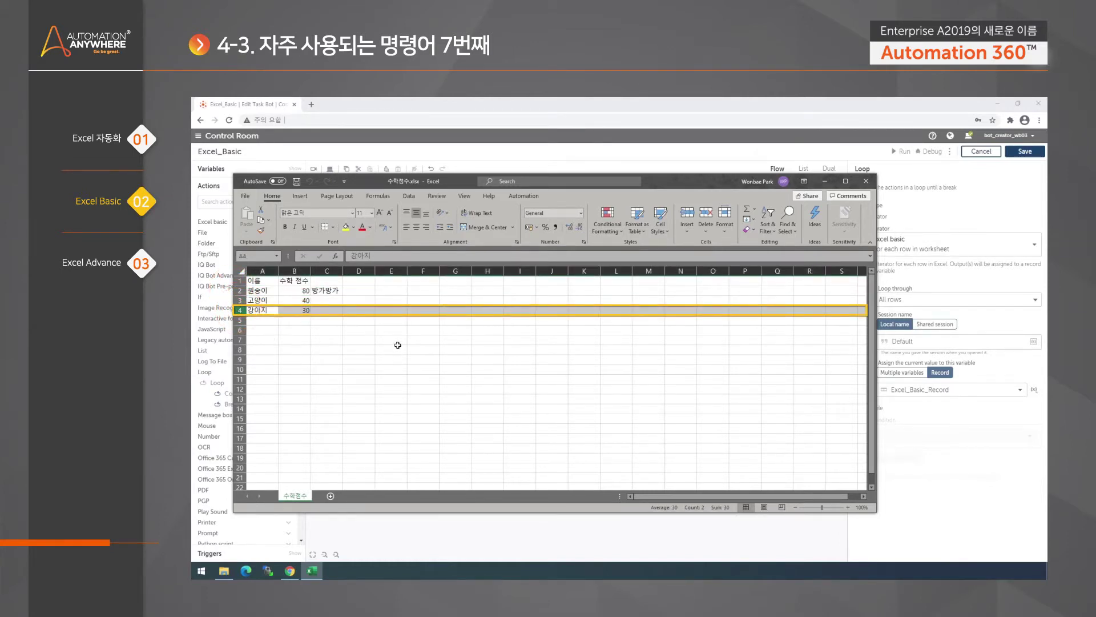
key(Up)
key(Up)
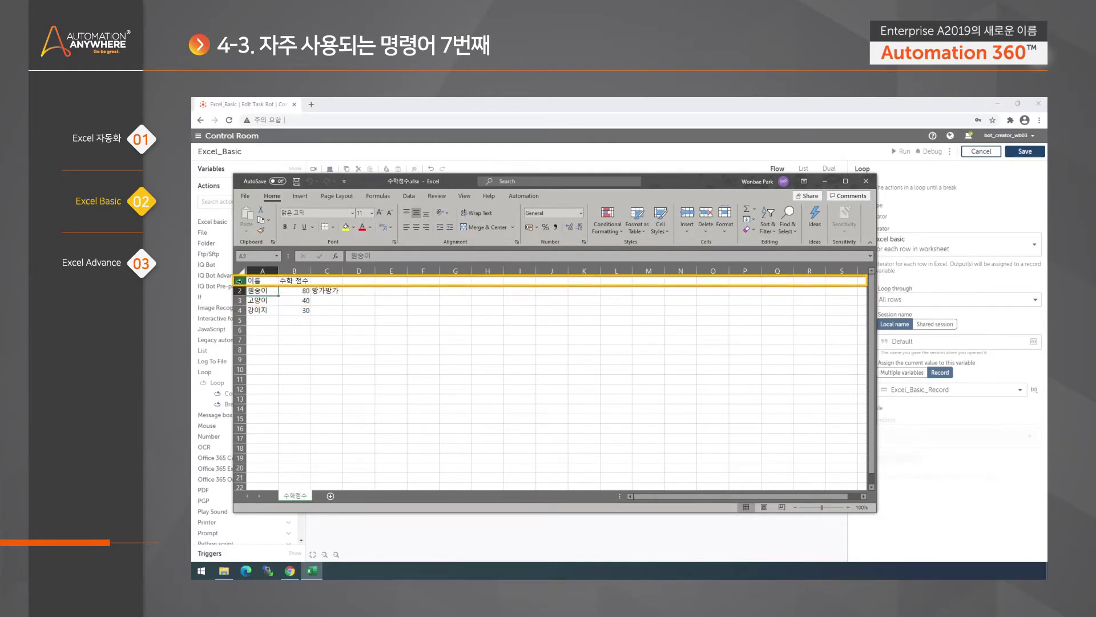
click(239, 280)
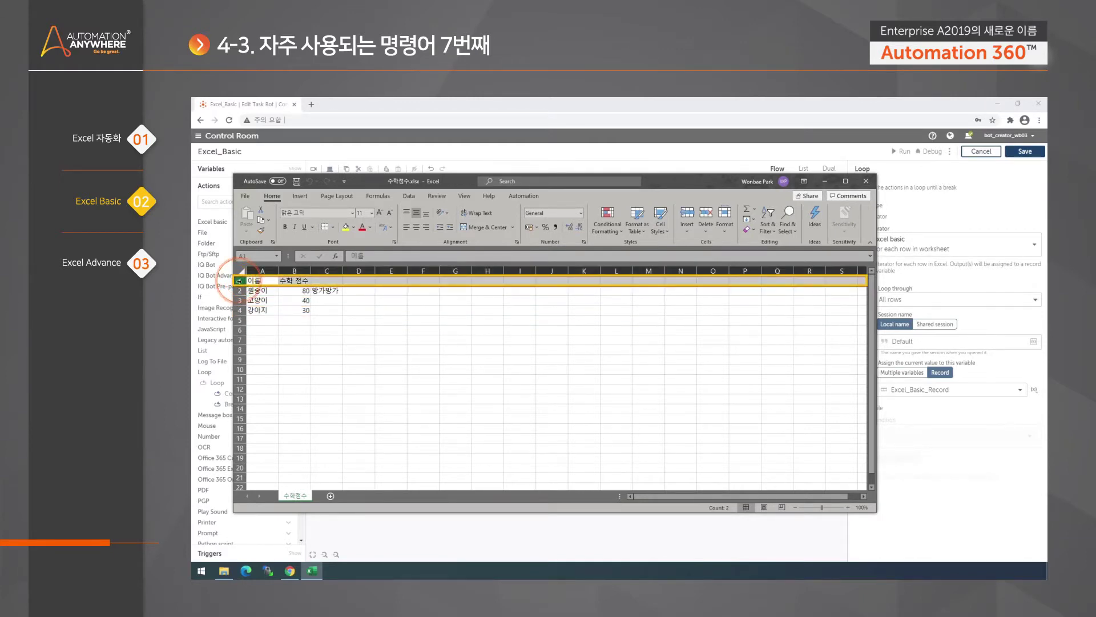
click(285, 282)
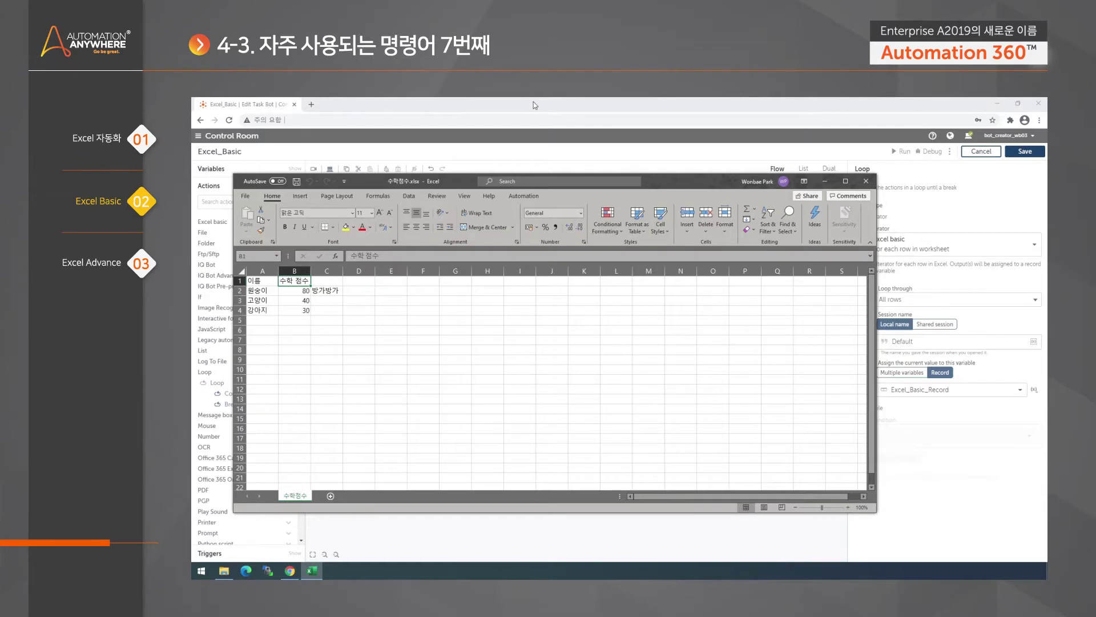
- Compare the bot's loop settings with column A of the workbook and return to the bot editor
click(533, 101)
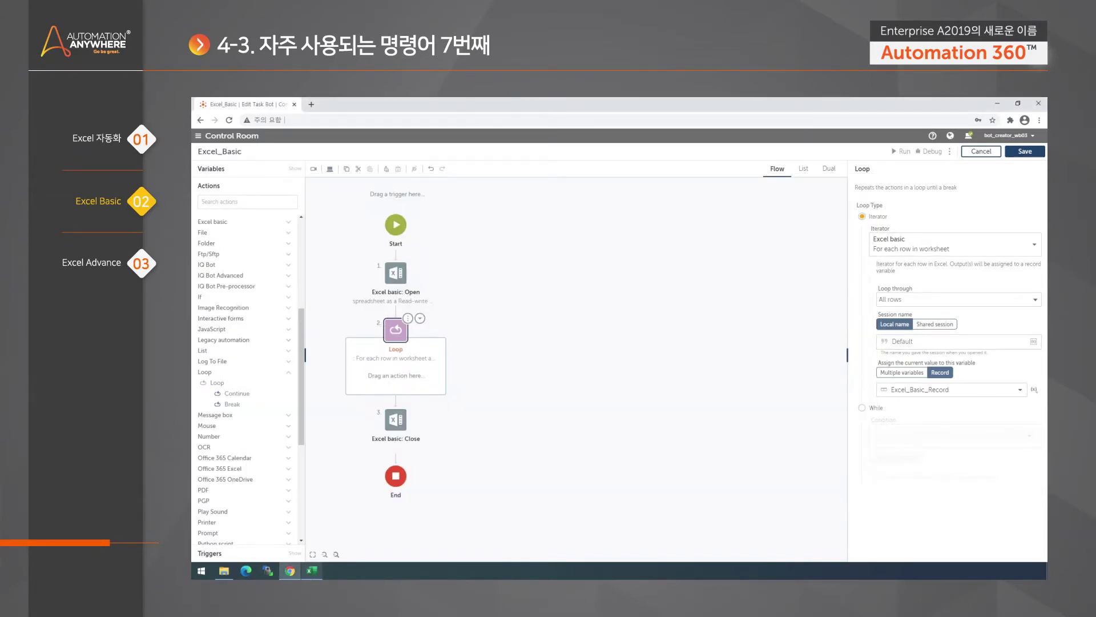
click(312, 570)
click(263, 270)
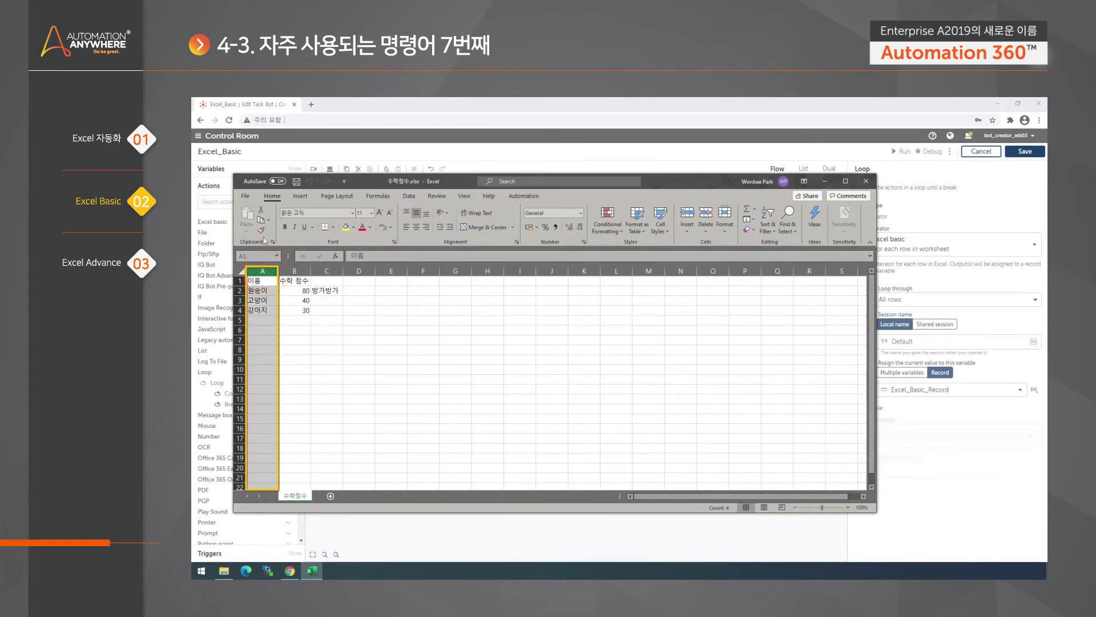
click(398, 137)
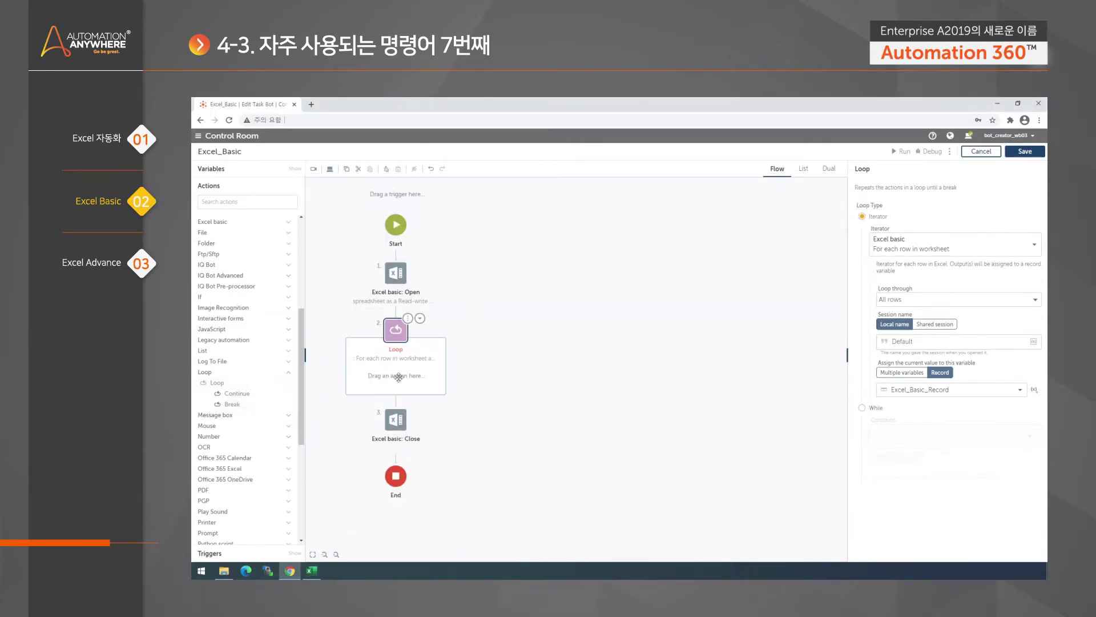
- Add a Message box action inside the Loop and choose Excel_Basic_Record, by name, as the value for its message
click(226, 205)
drag(247, 234, 421, 379)
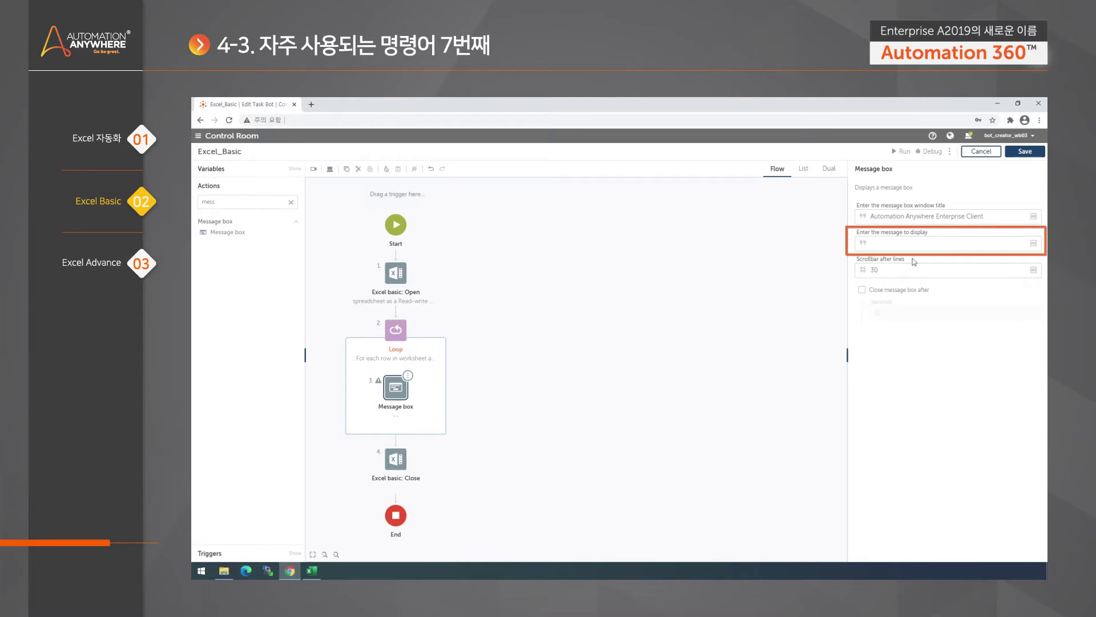
click(1037, 244)
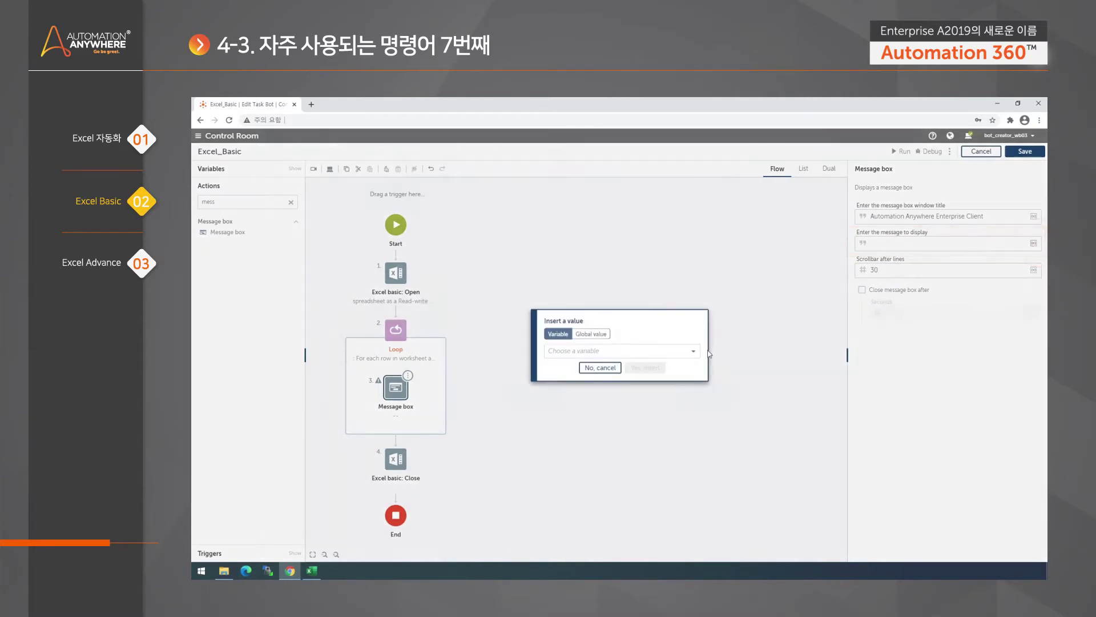
click(694, 351)
click(635, 451)
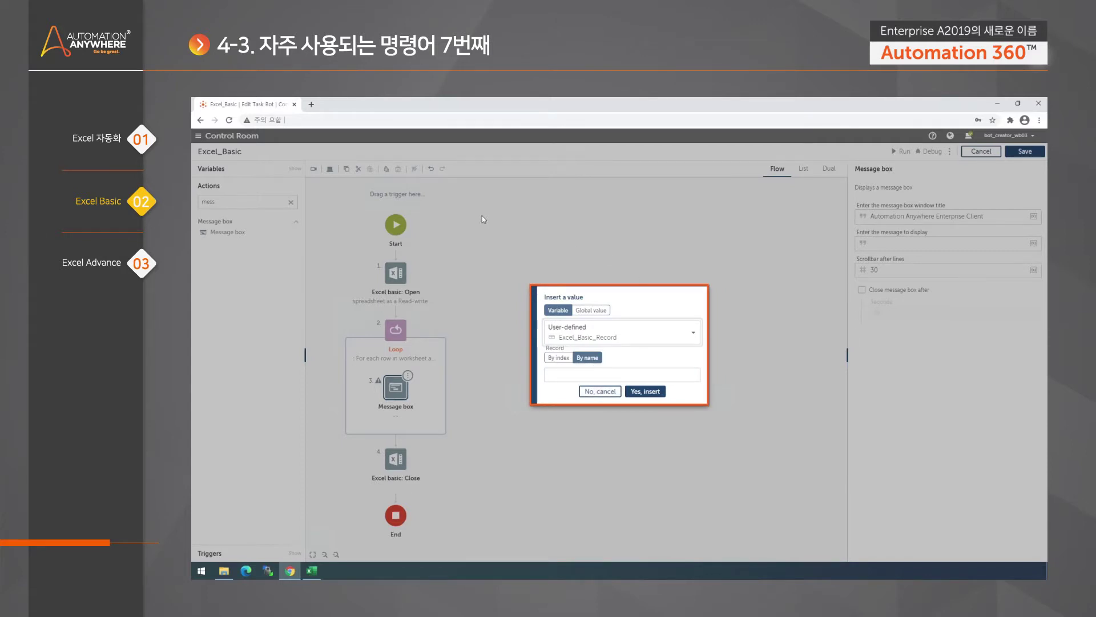
click(559, 358)
click(588, 358)
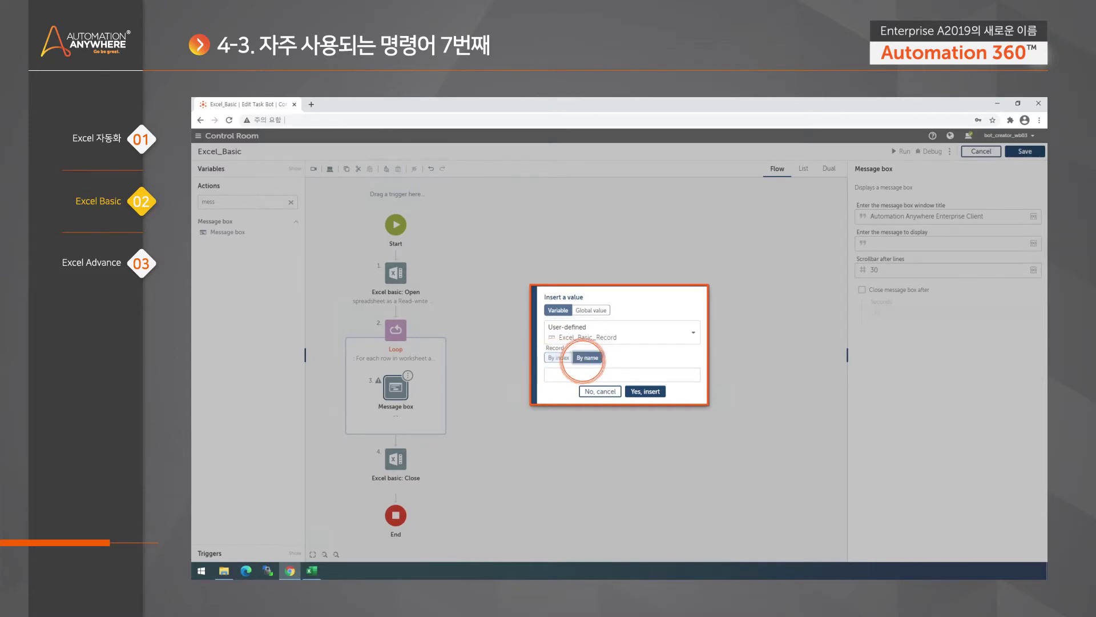
- Check the header in cell A1 of the workbook and insert the record's 이름 field as the message to display
click(312, 570)
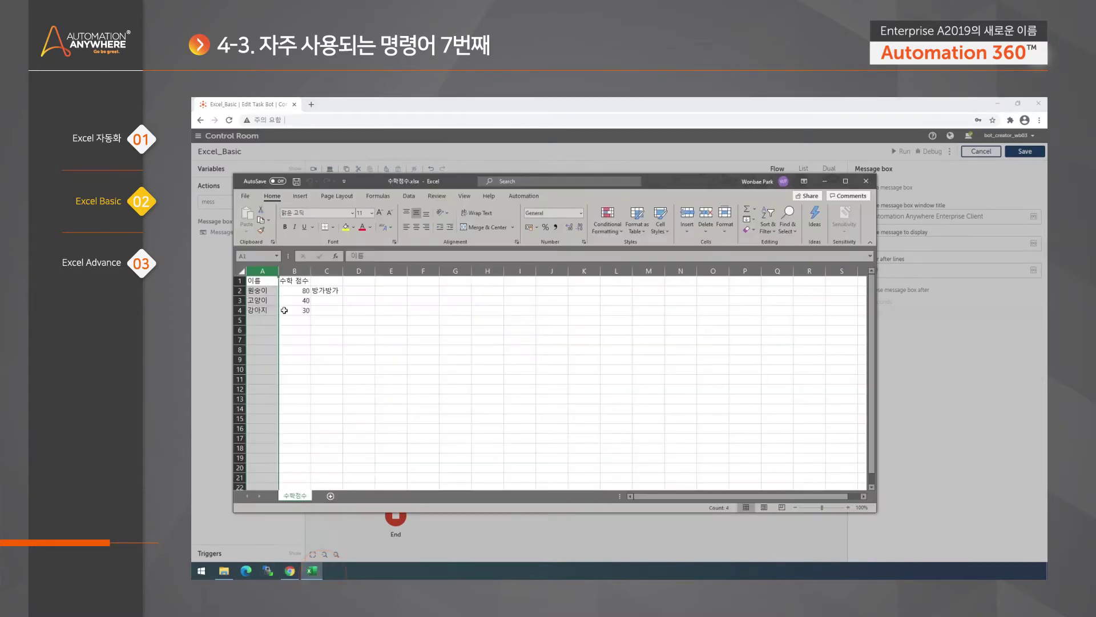
click(264, 280)
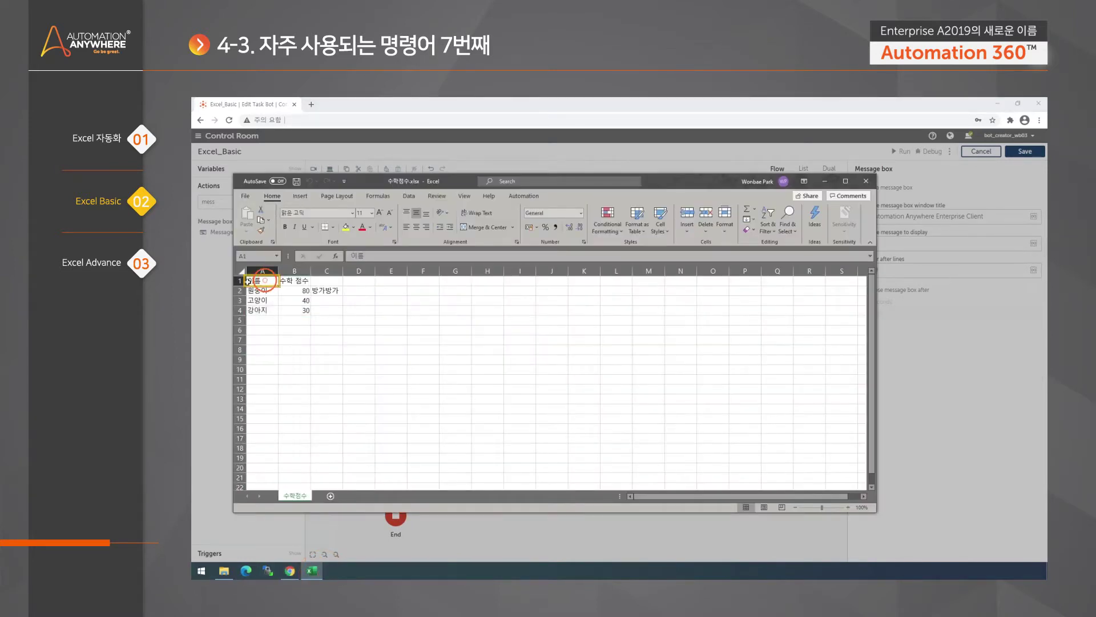
click(656, 144)
click(619, 368)
text(ㅇ름)
click(645, 392)
click(574, 398)
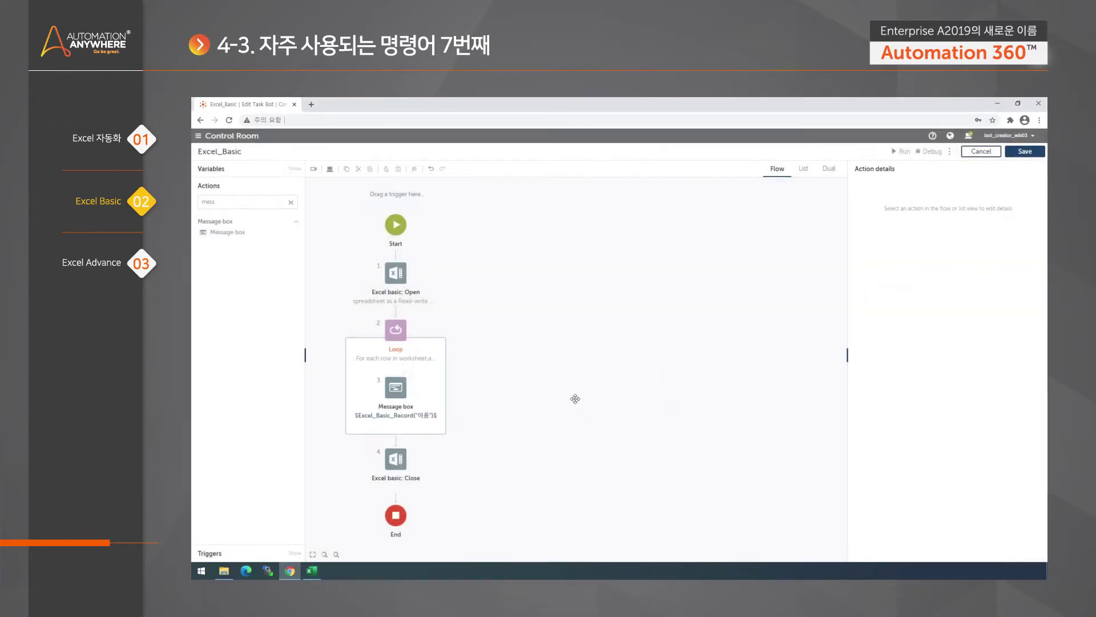
- Run the bot to test the row loop with its message box and close the result dialog
click(407, 393)
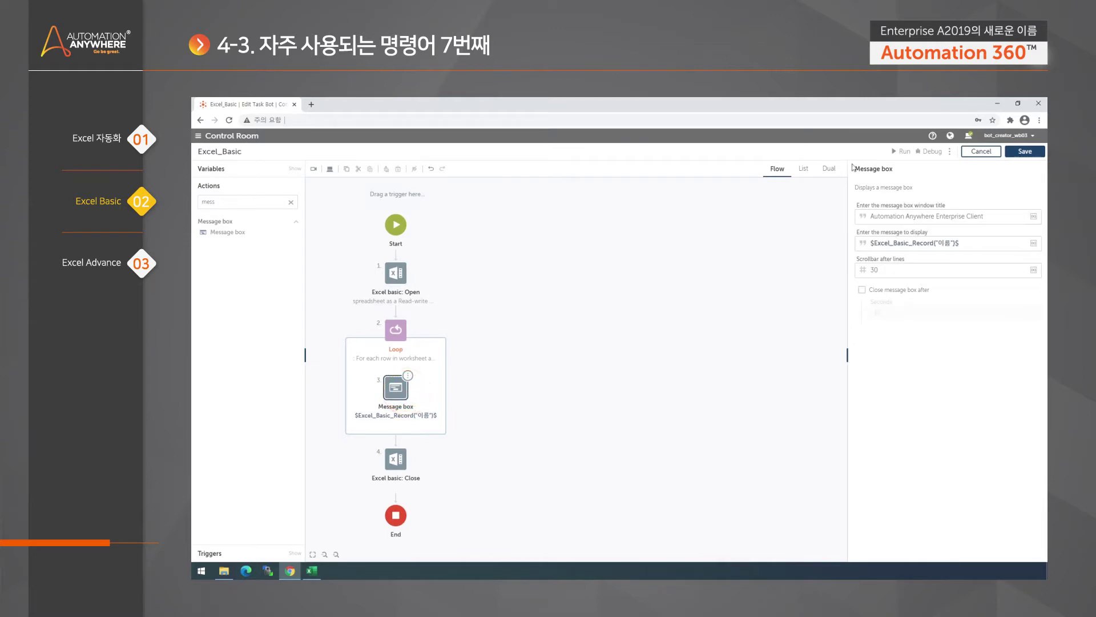
click(904, 152)
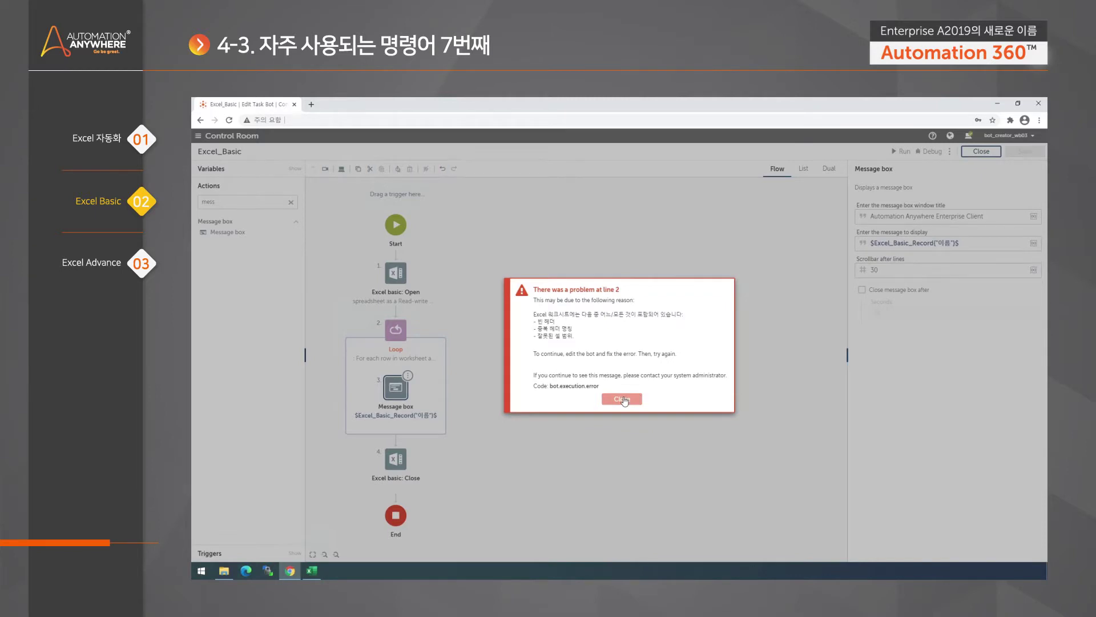
click(623, 399)
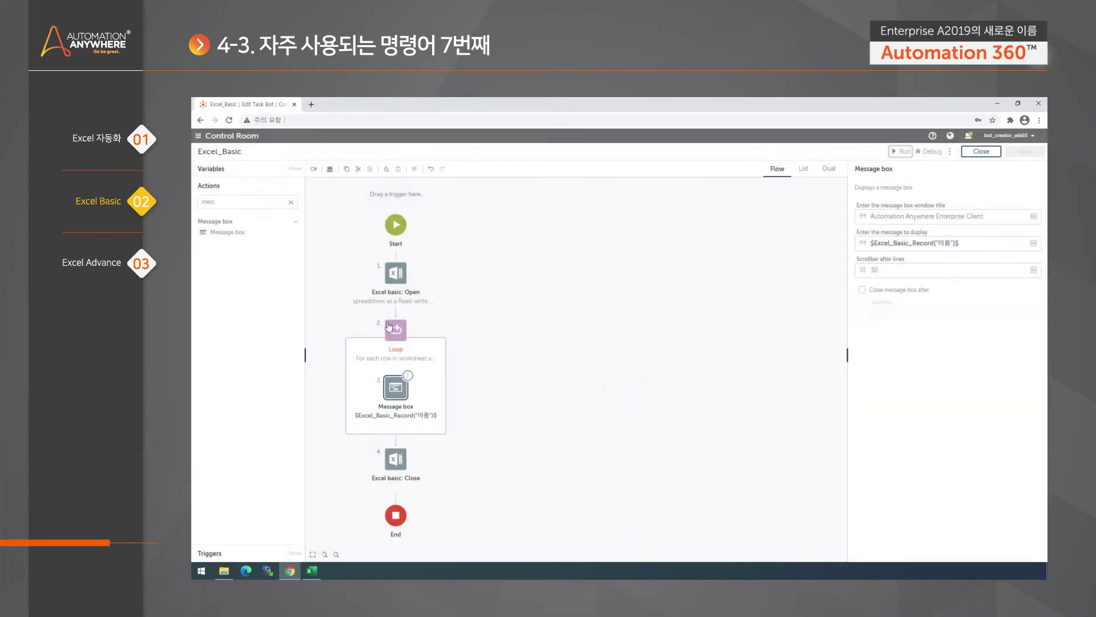
- Inspect the Excel basic Open, Loop and Message box actions for the cause of the run problem
click(396, 273)
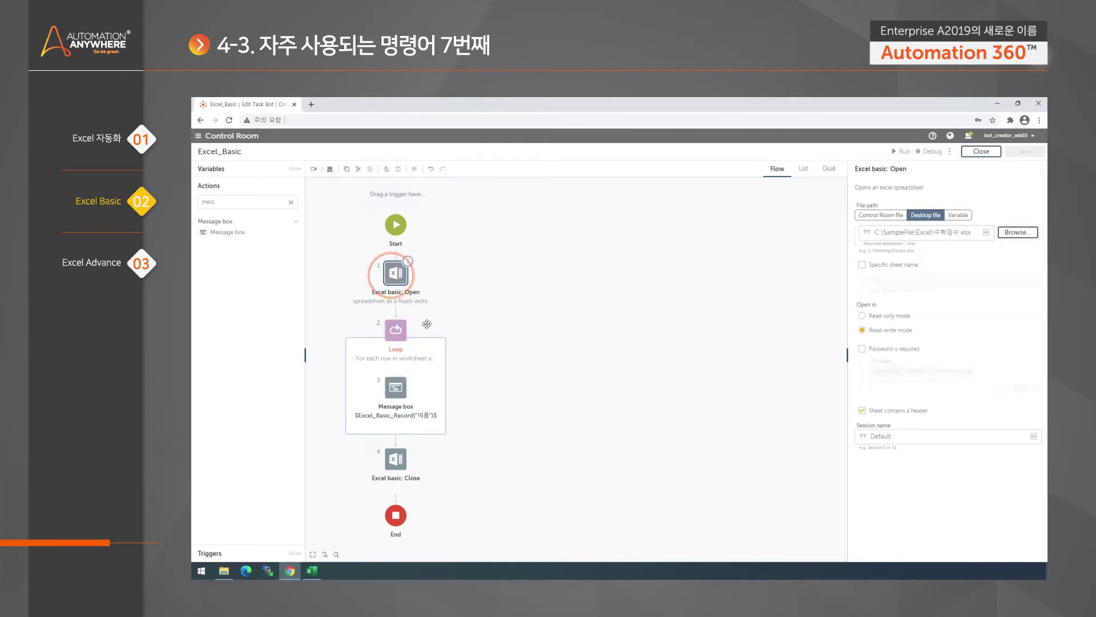
click(395, 329)
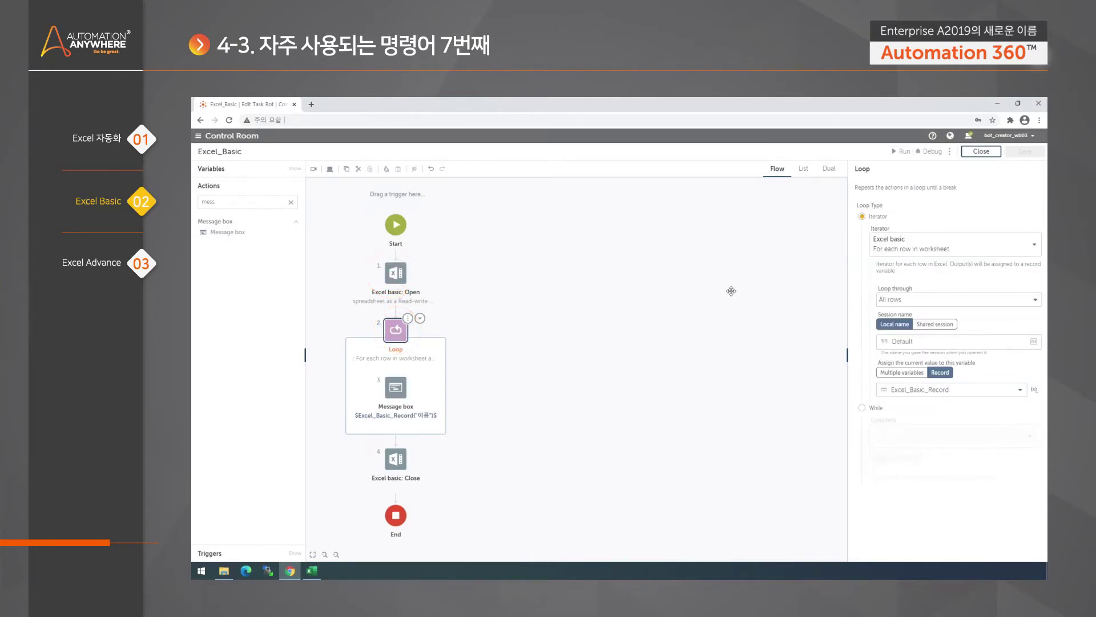
click(395, 387)
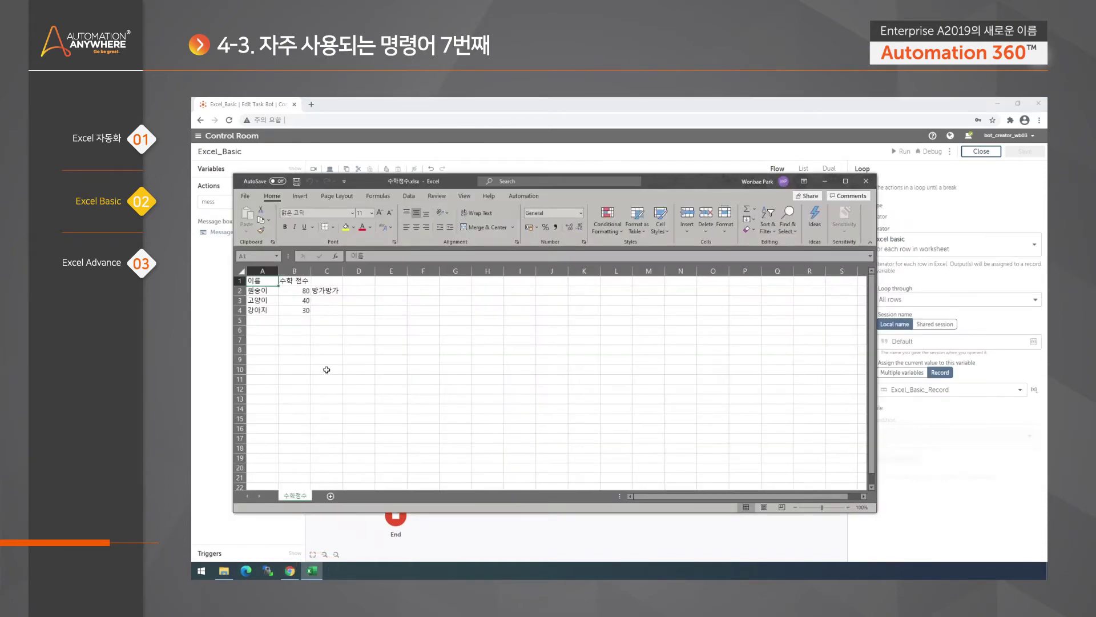
- Move the Excel window aside, examine header row 1 of the workbook and return to the bot editor
drag(503, 181, 574, 206)
click(431, 374)
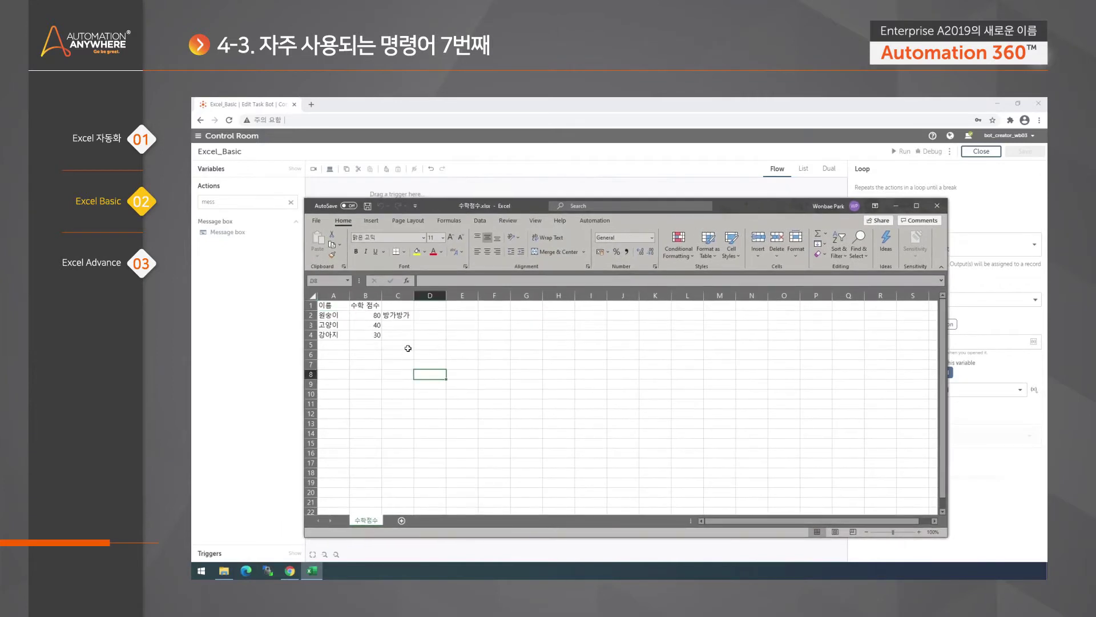
click(311, 305)
click(552, 182)
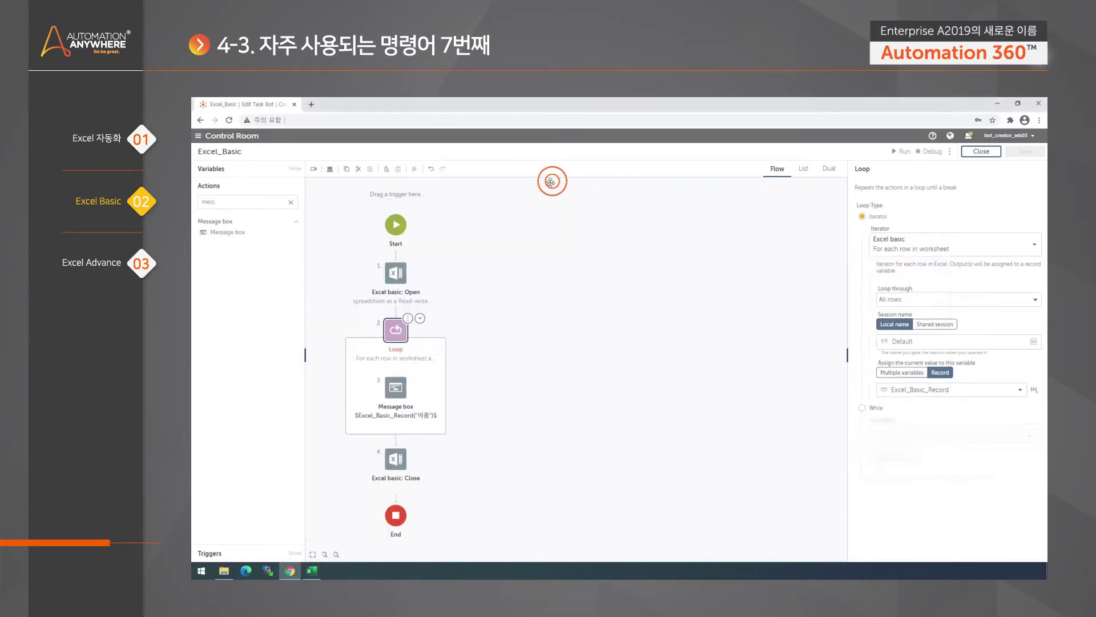
- Check the Open action's header option against cells C1 and C2 and the header row in the workbook
click(396, 273)
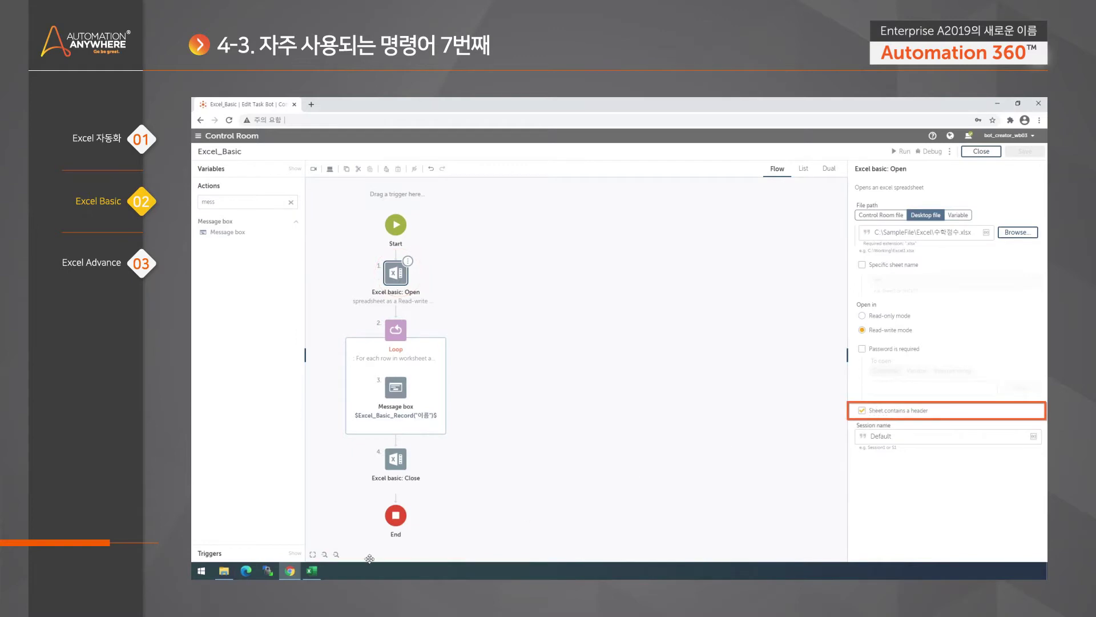
click(311, 570)
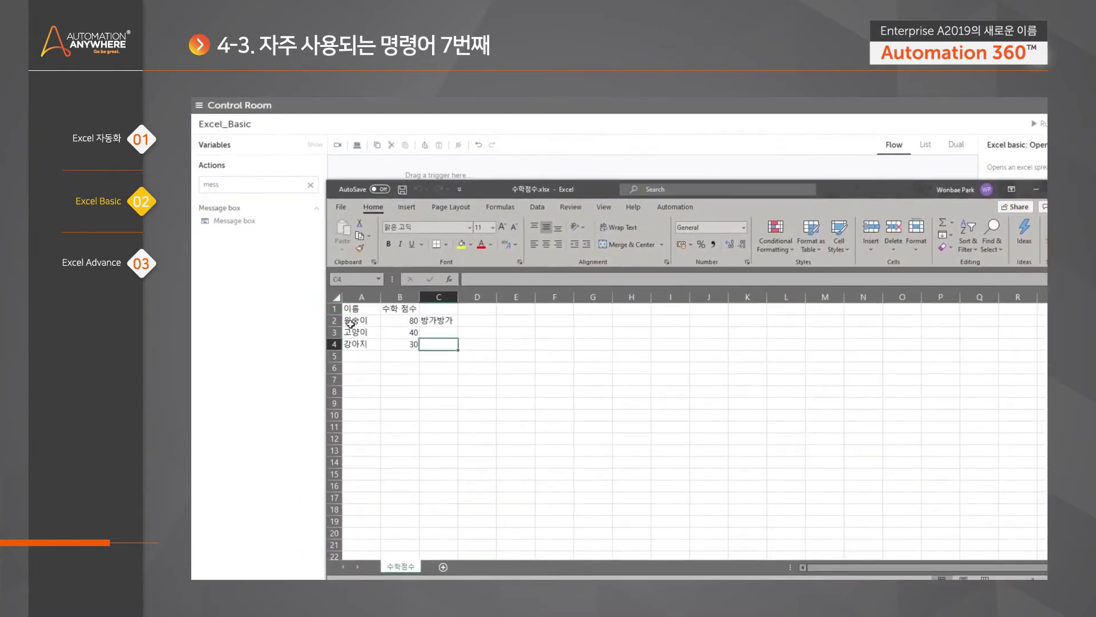
click(440, 321)
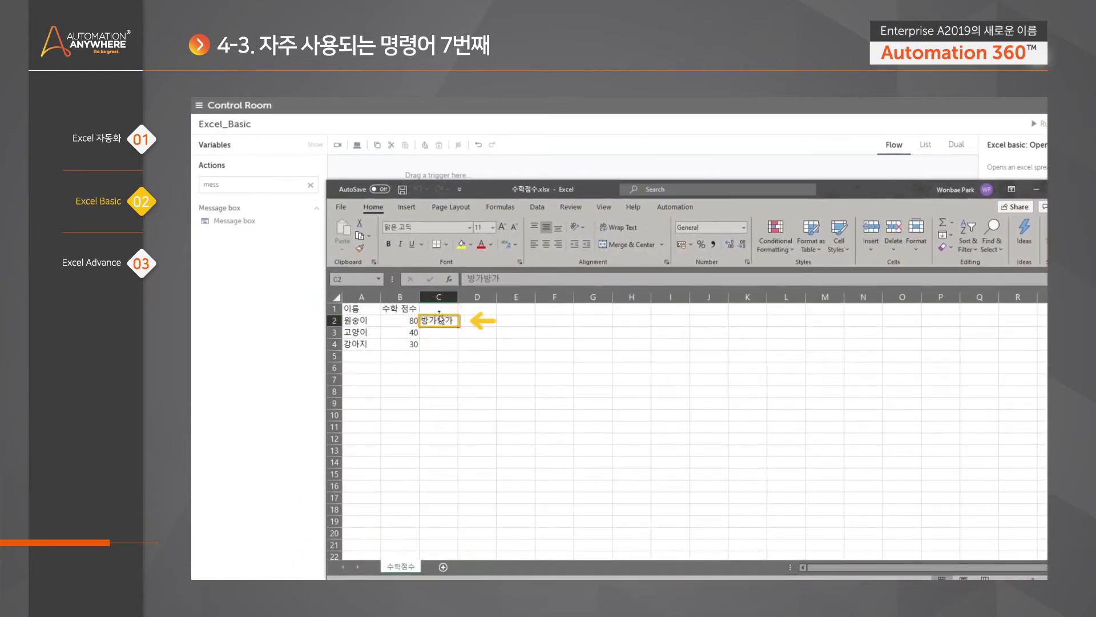
click(441, 310)
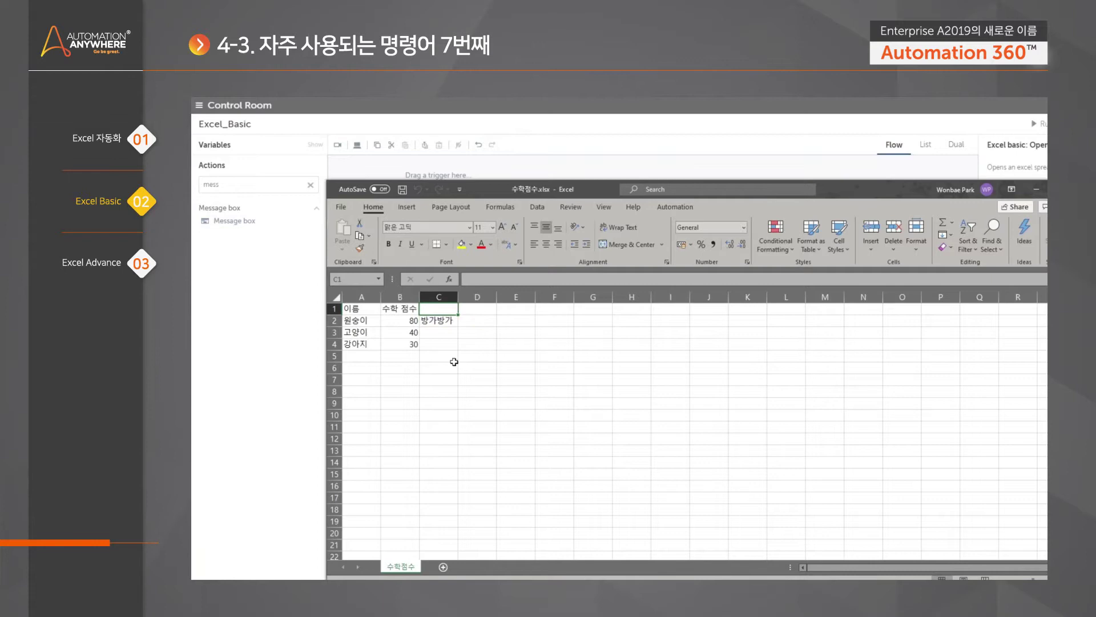
drag(606, 193, 646, 202)
drag(406, 320, 444, 315)
click(494, 317)
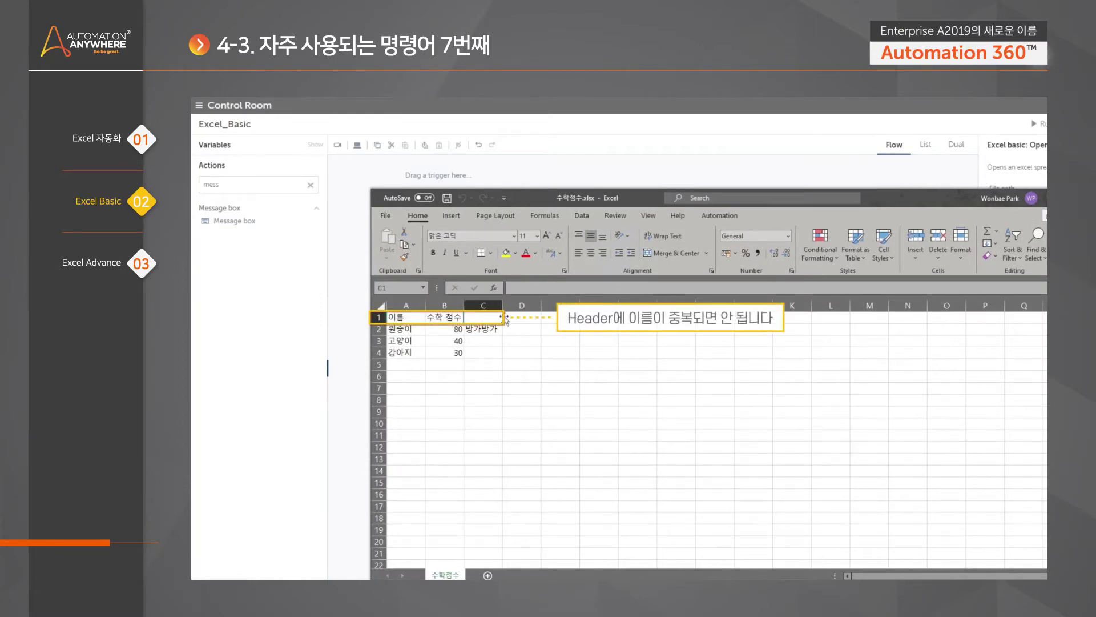
- Enter 이름 in cell C1 of the workbook as a duplicate of the A1 header
text(dlfma)
key(Return)
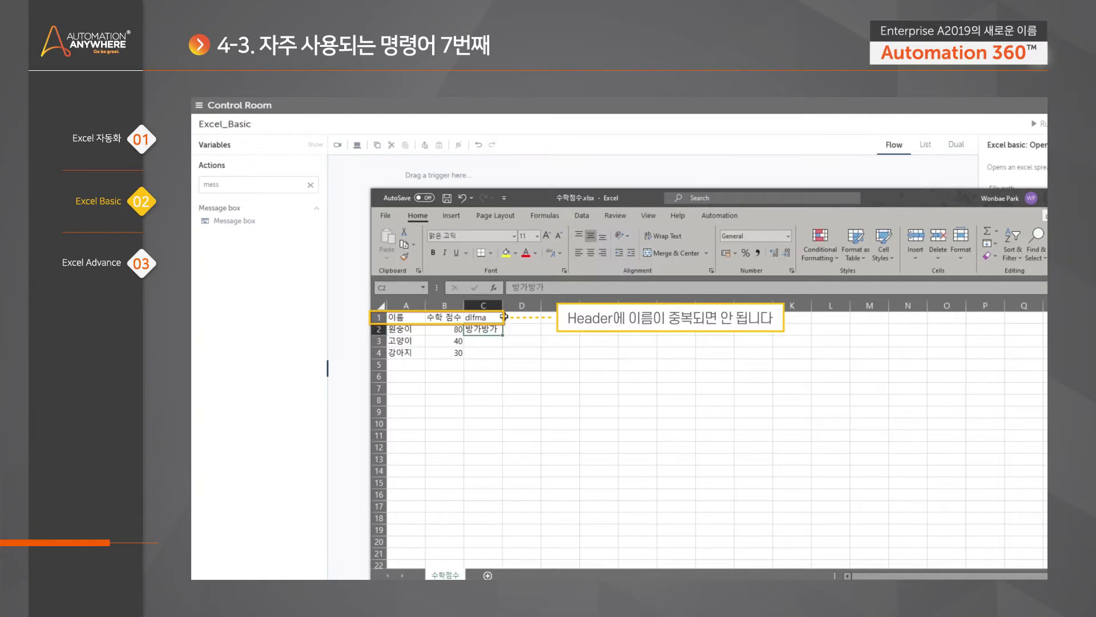
key(Up)
text(이름)
key(Return)
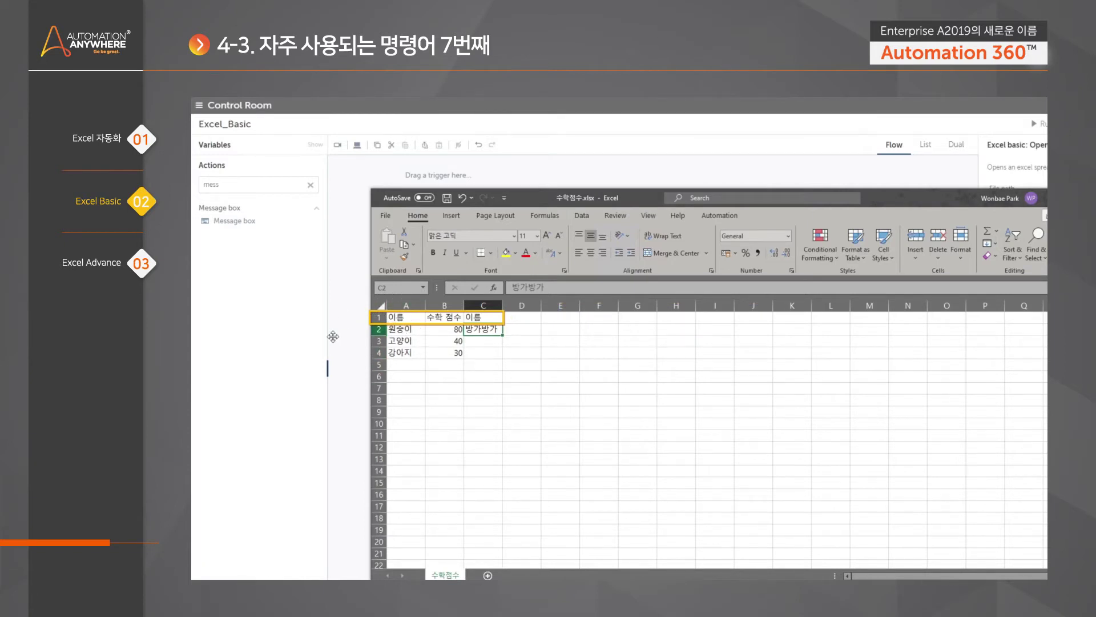
click(494, 344)
click(494, 318)
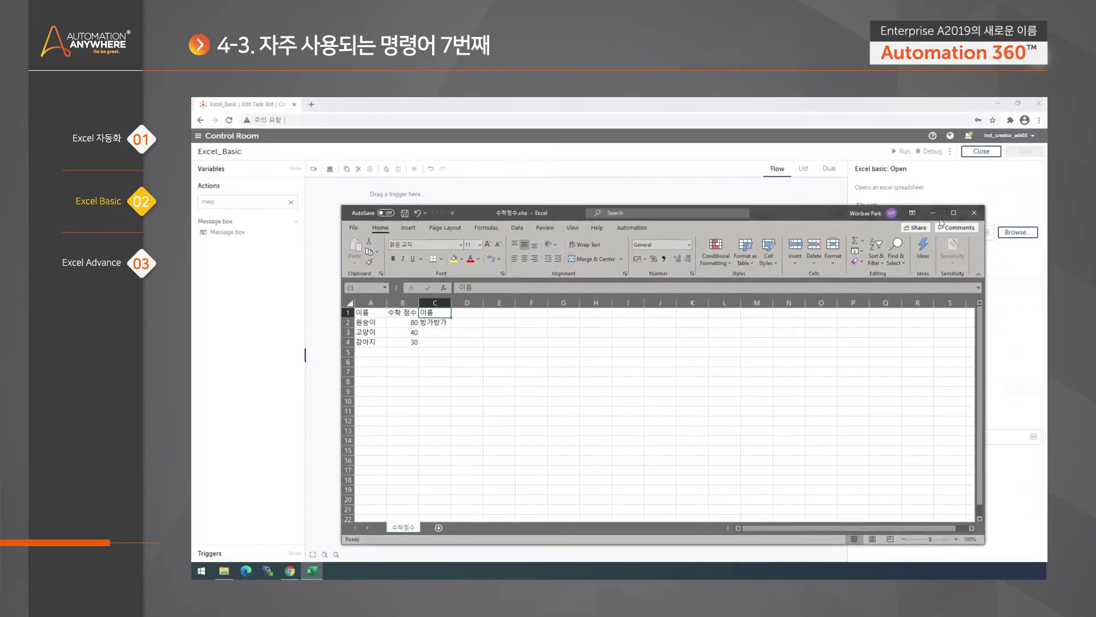
- Close the workbook and turn off the Sheet contains a header option in the bot's Excel basic Open action
click(974, 212)
click(622, 345)
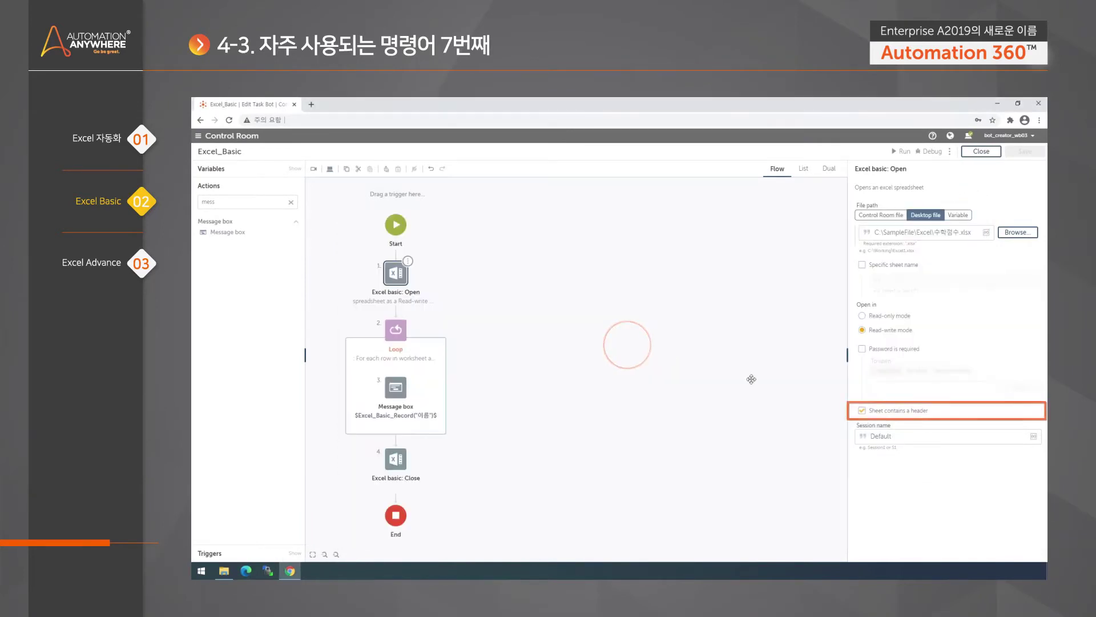
click(913, 416)
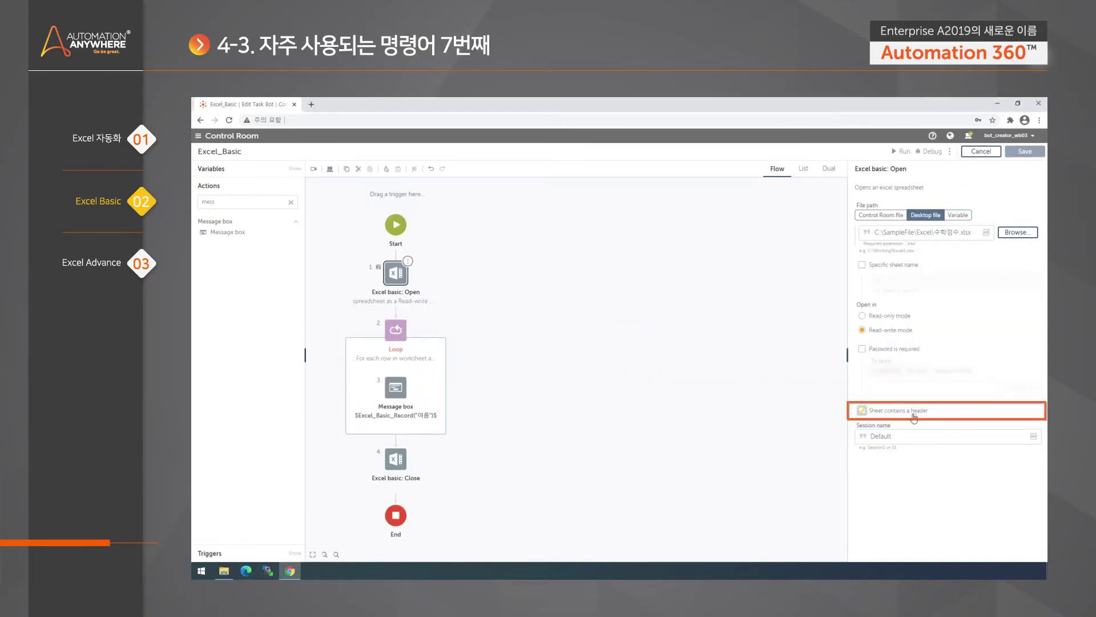
click(573, 365)
- Replace the Message box text in the loop with the Excel_Basic_Record variable, referenced by index 0
click(396, 330)
click(396, 387)
drag(965, 243, 808, 245)
key(BackSpace)
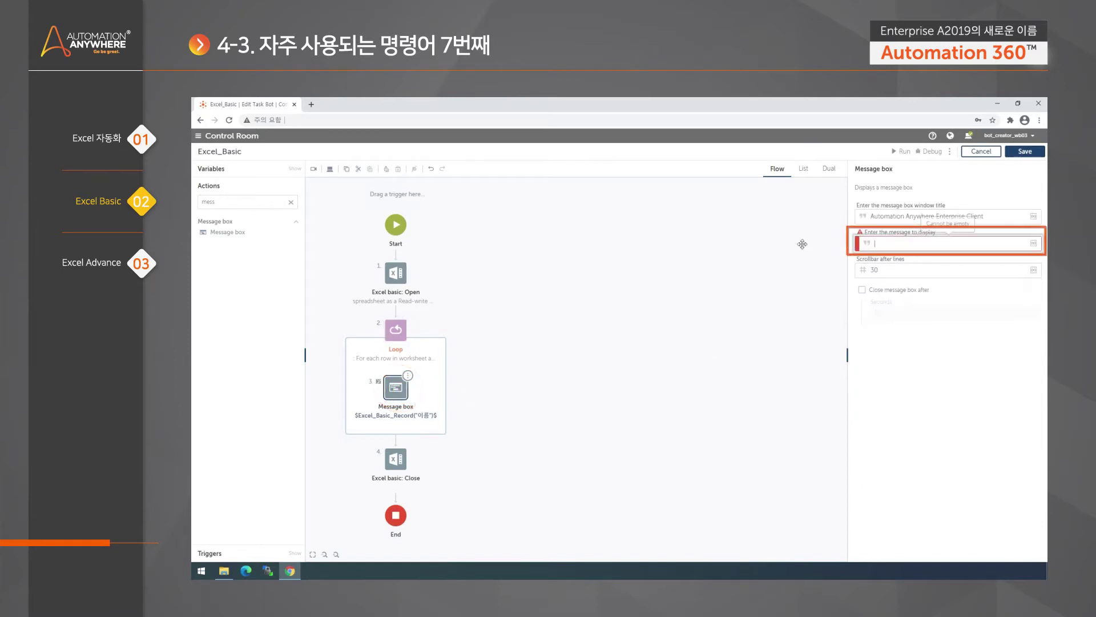
click(1033, 243)
click(610, 351)
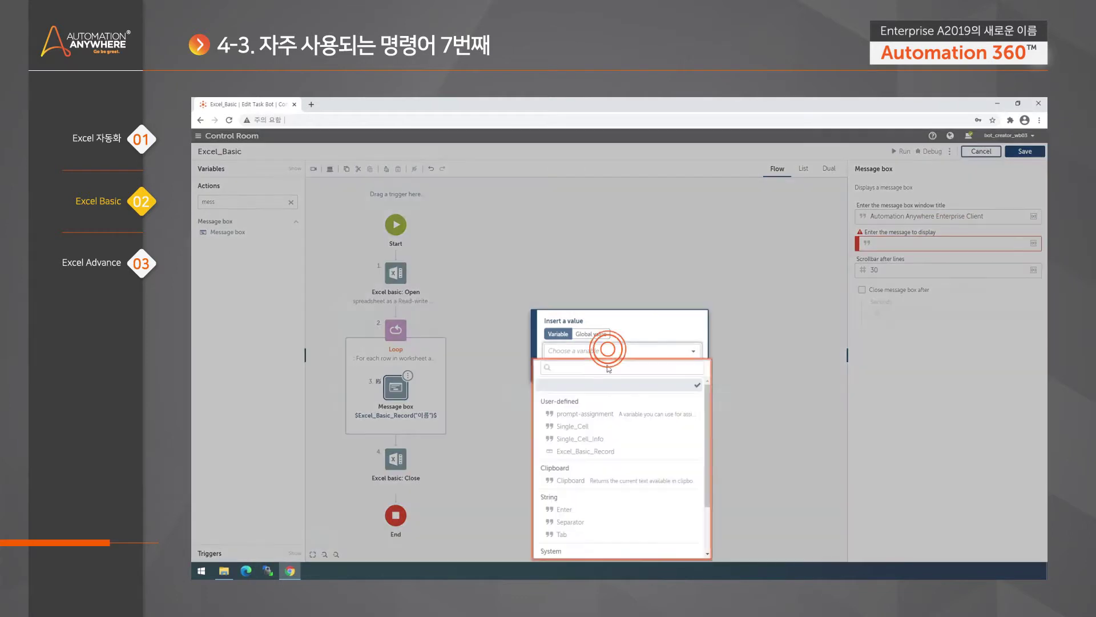
click(602, 451)
click(558, 357)
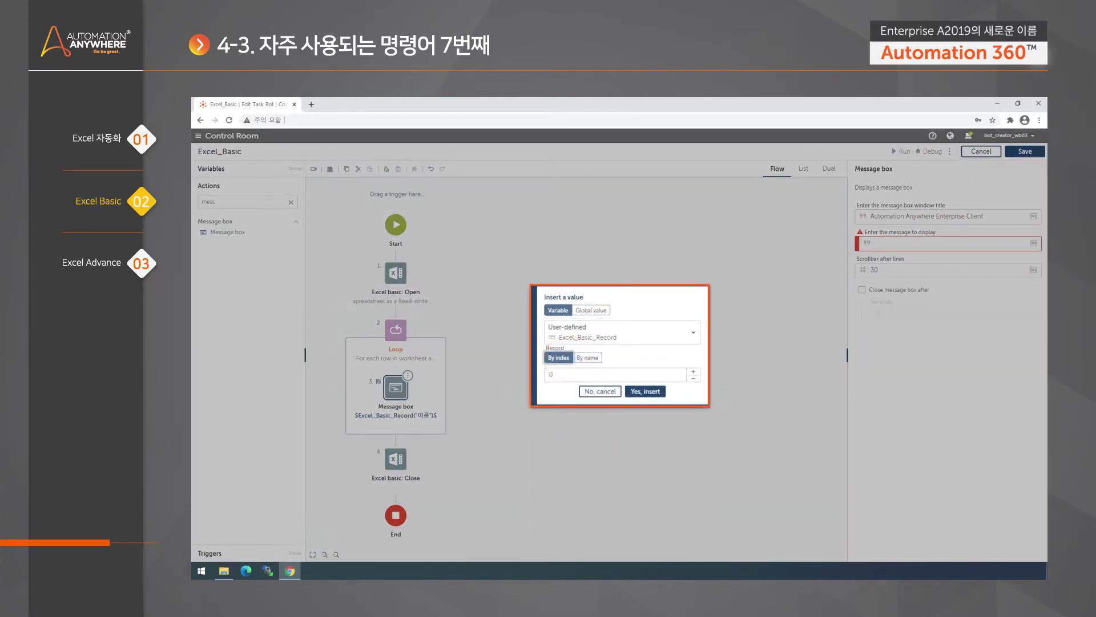
click(545, 375)
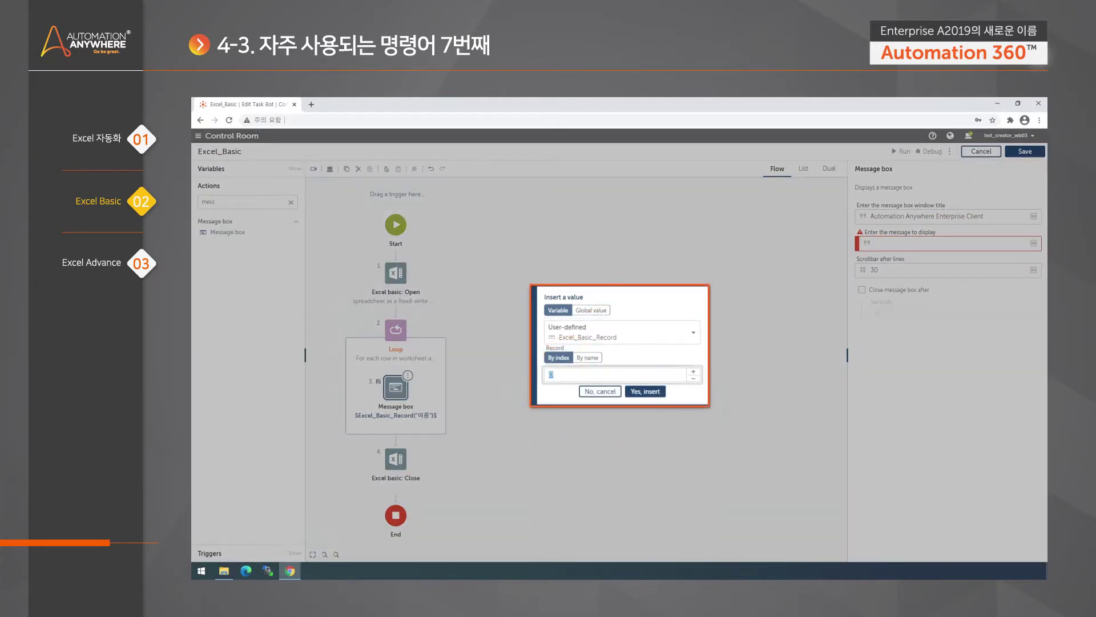
click(645, 391)
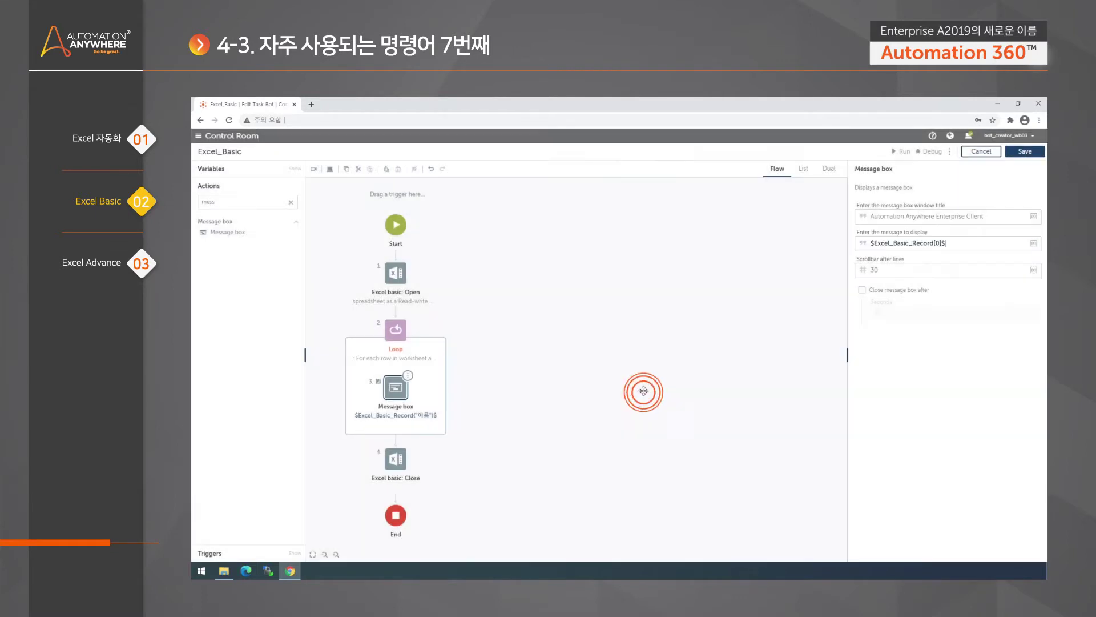
click(557, 410)
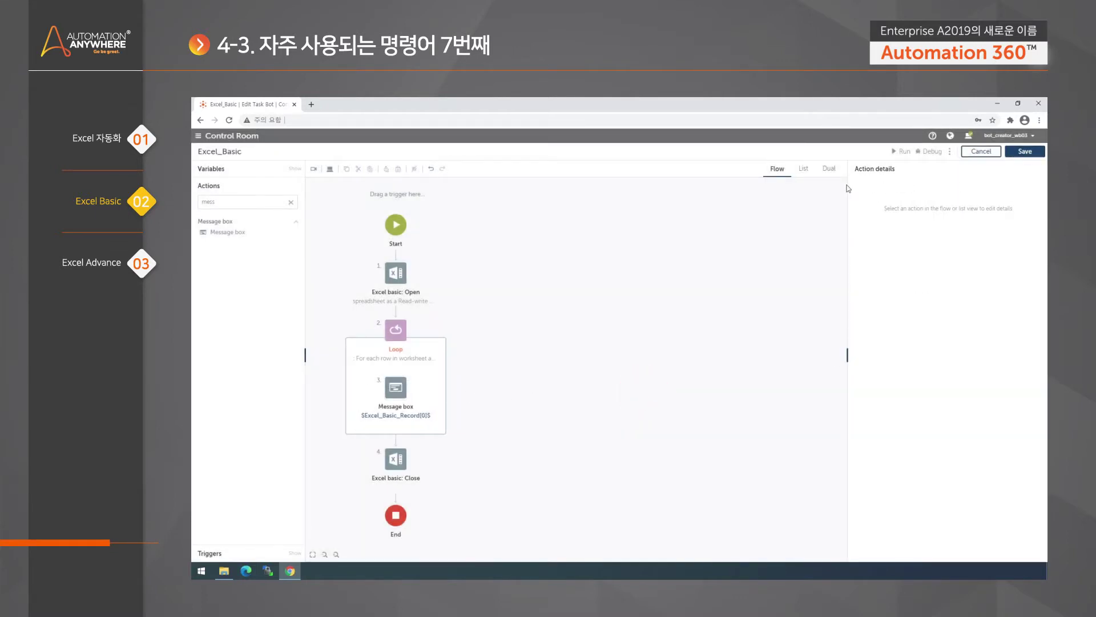
- Run the bot, dismiss each row's message box and close the run result dialog
click(901, 152)
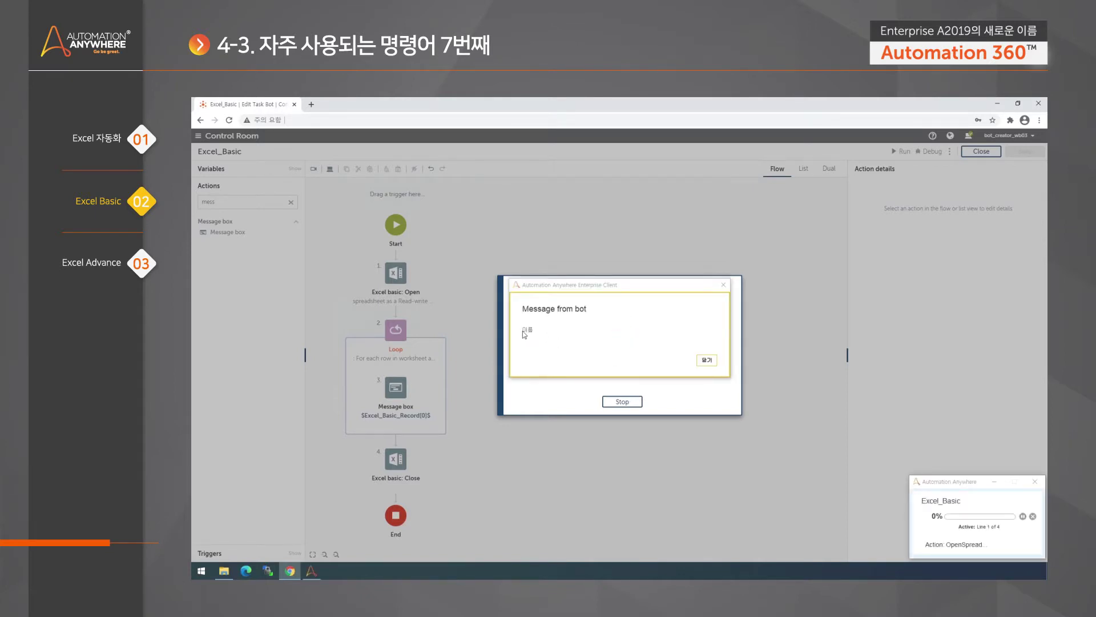
click(707, 360)
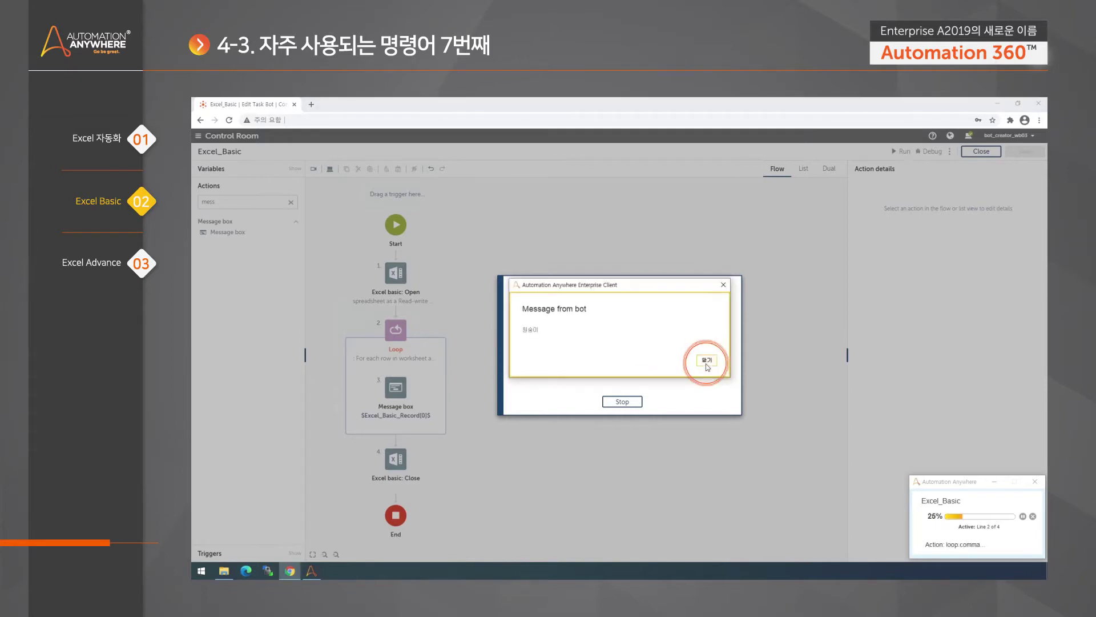
click(707, 360)
click(707, 360)
click(636, 402)
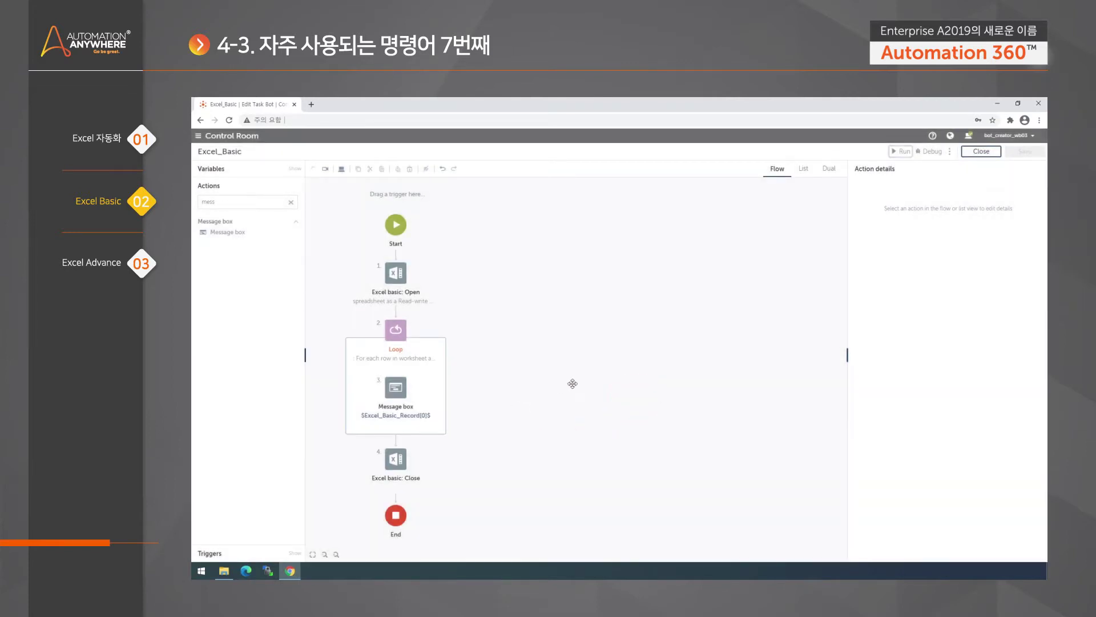
- Review the header option of the Excel basic Open action and the row settings of the Loop action
click(378, 276)
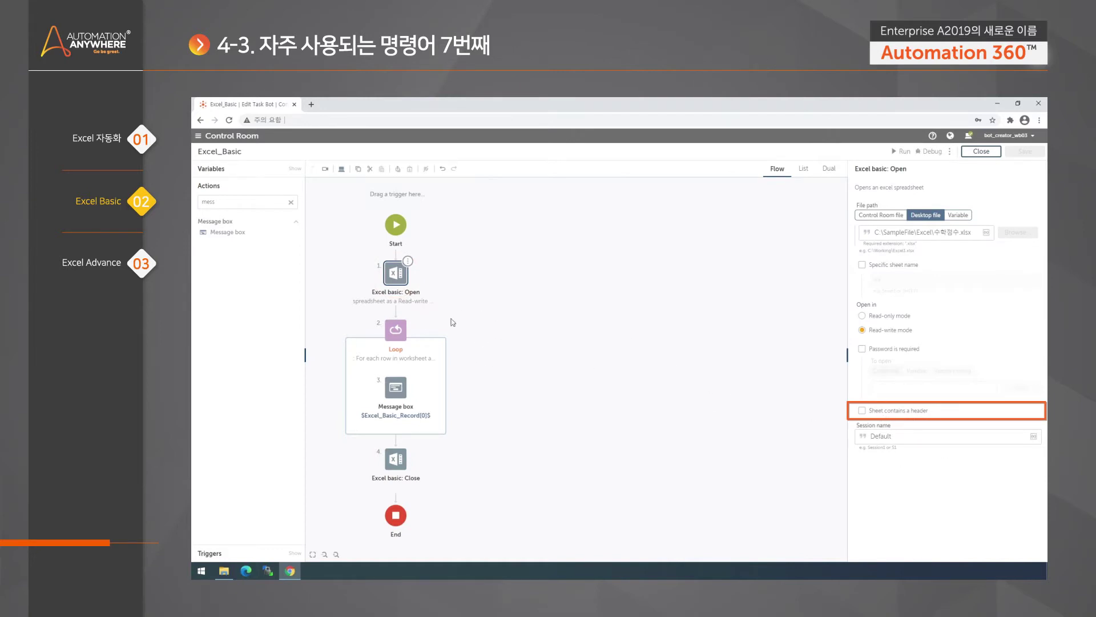
click(562, 335)
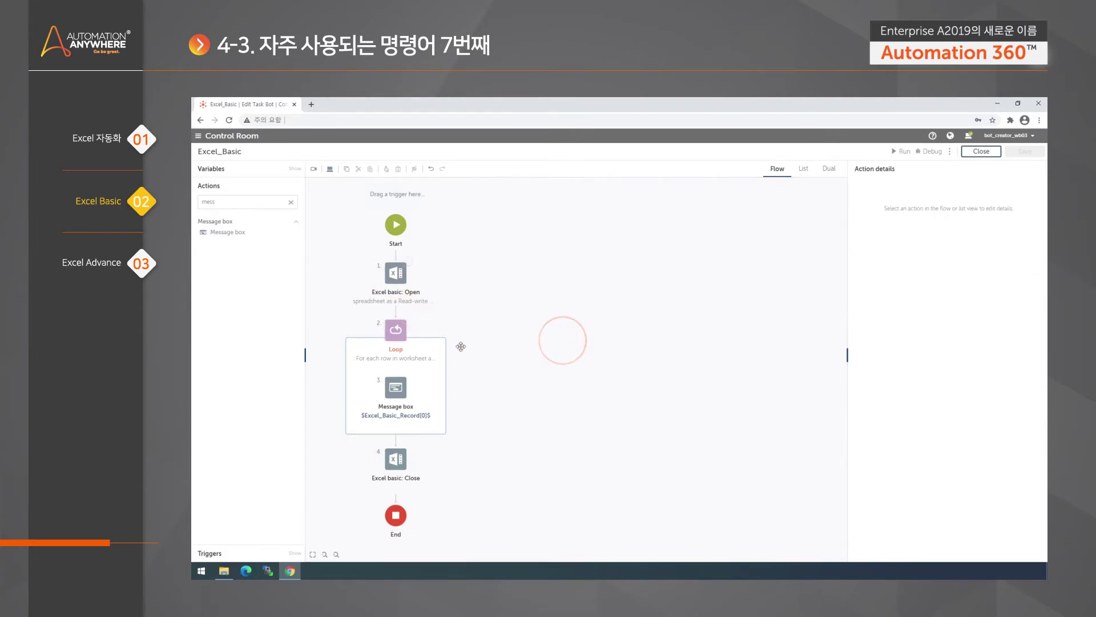
click(382, 275)
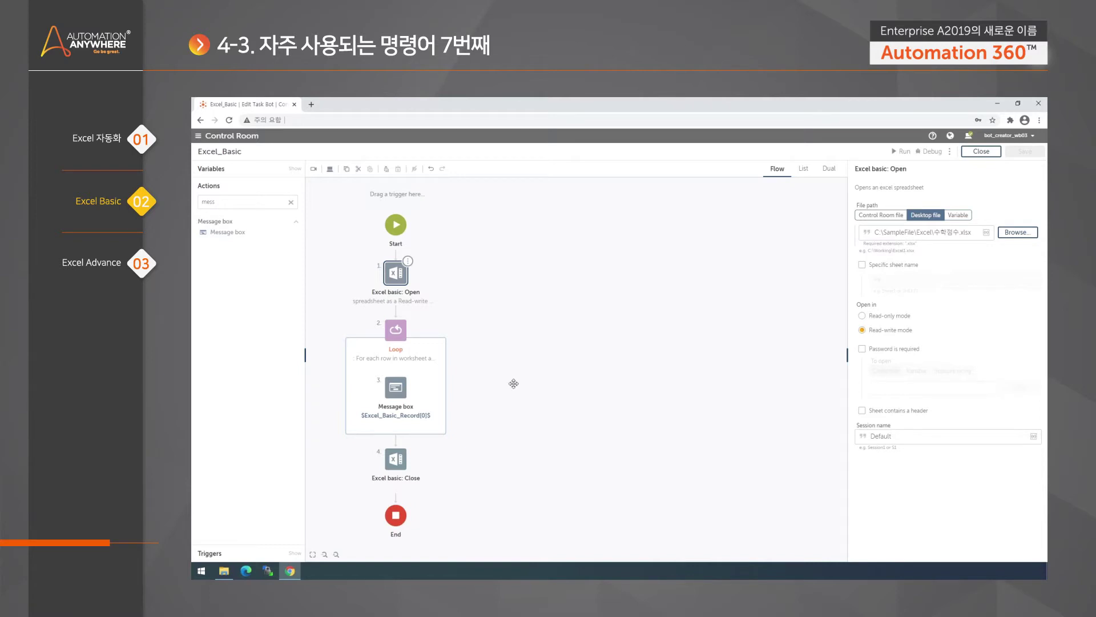
click(401, 337)
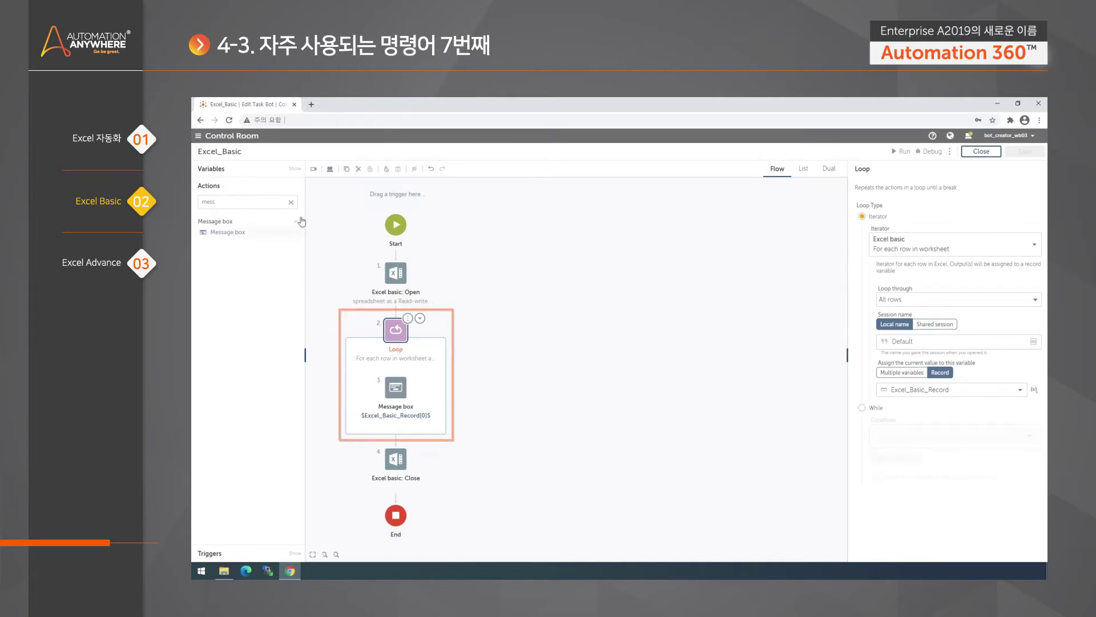
- Add an If action inside the loop above the Message box and give it a String condition
click(291, 202)
text(If)
drag(218, 245, 403, 371)
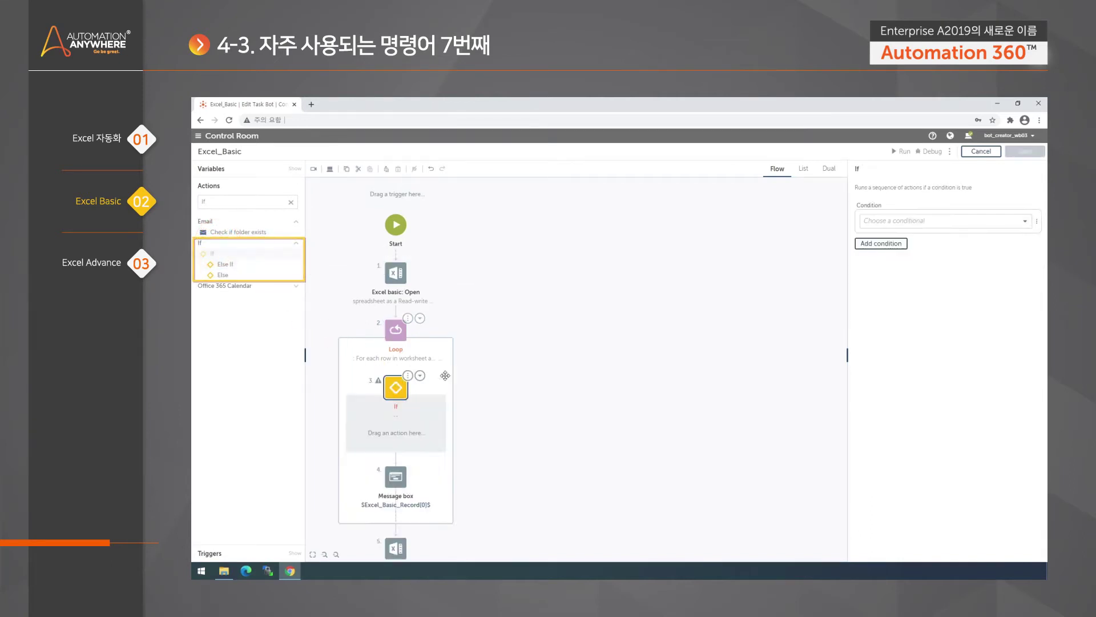
click(1025, 221)
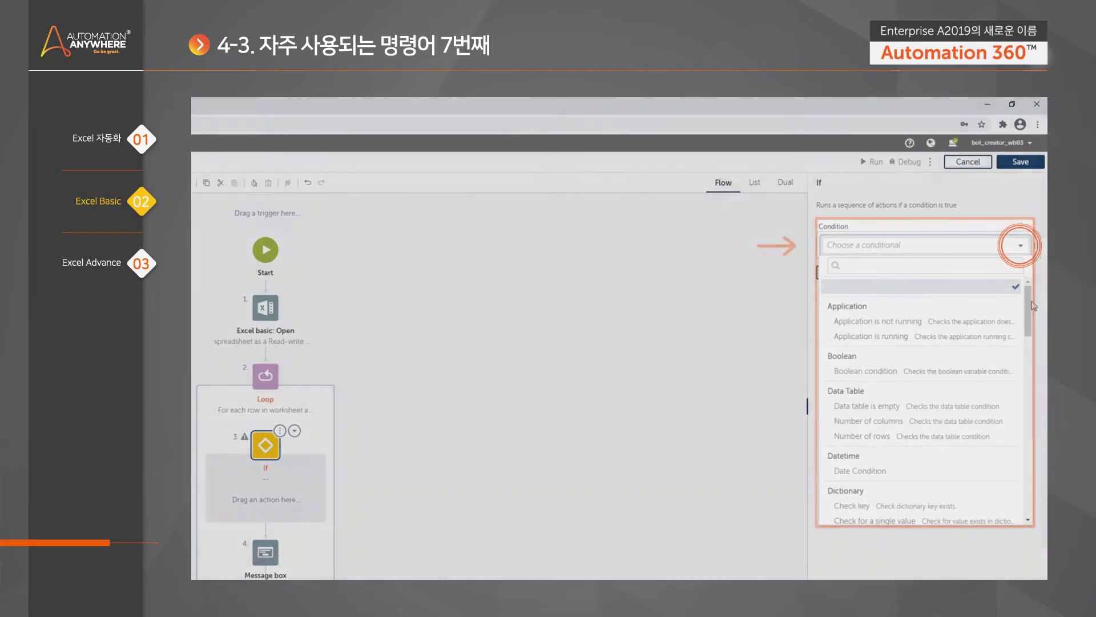
drag(1032, 306, 1028, 425)
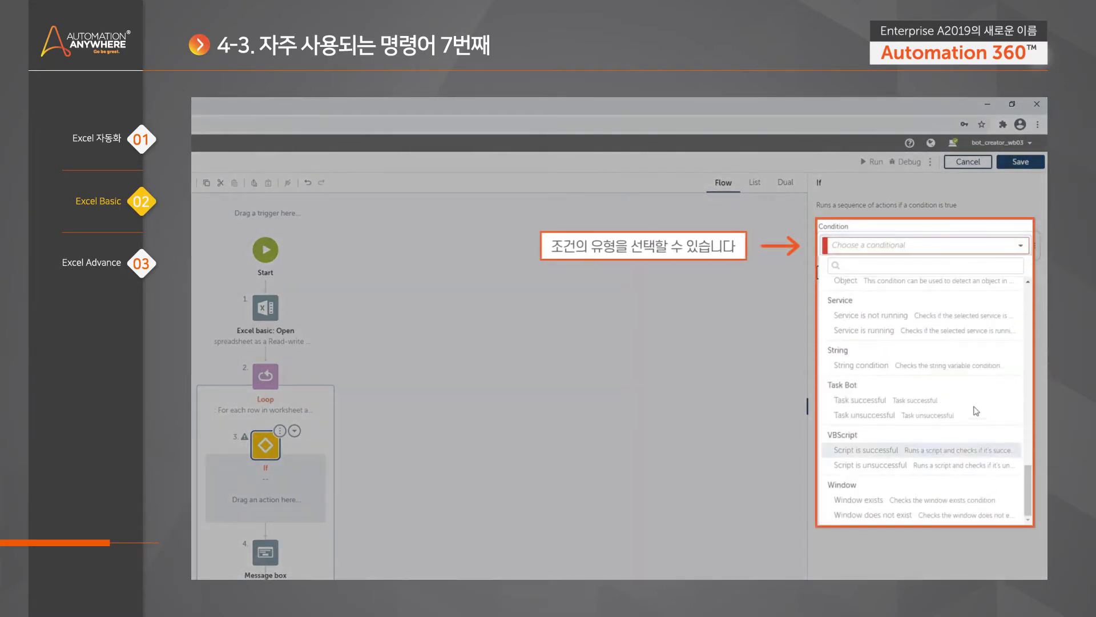
click(964, 366)
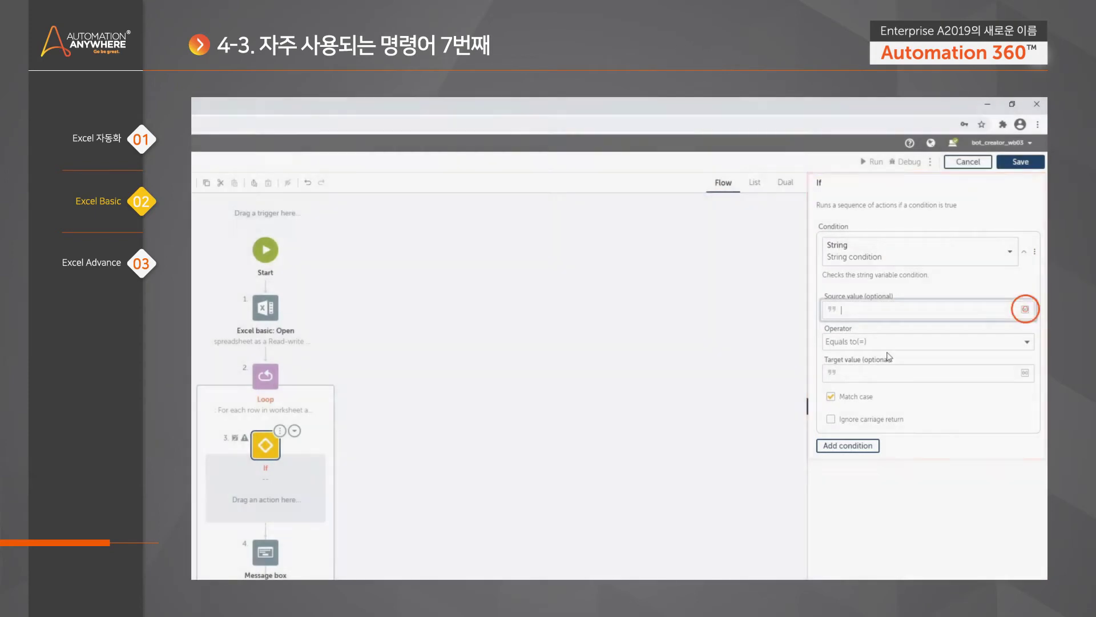
- Set the If condition to compare $Excel_Basic_Record[0]$ as source value with the target value 이름, using Equals to
click(1024, 309)
click(642, 367)
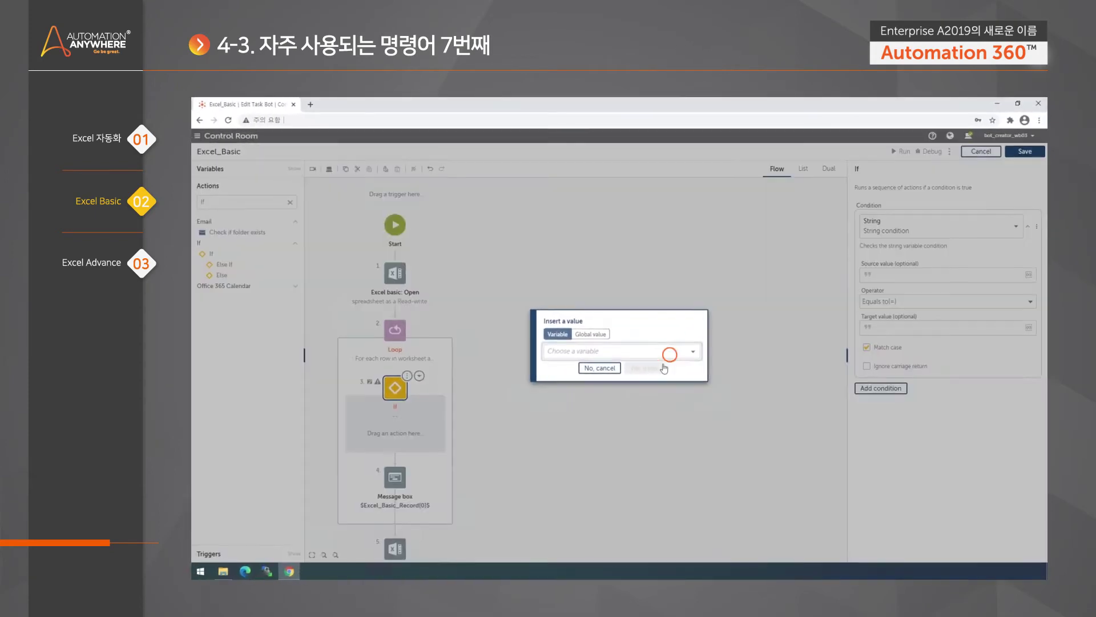
click(566, 473)
click(558, 357)
click(647, 391)
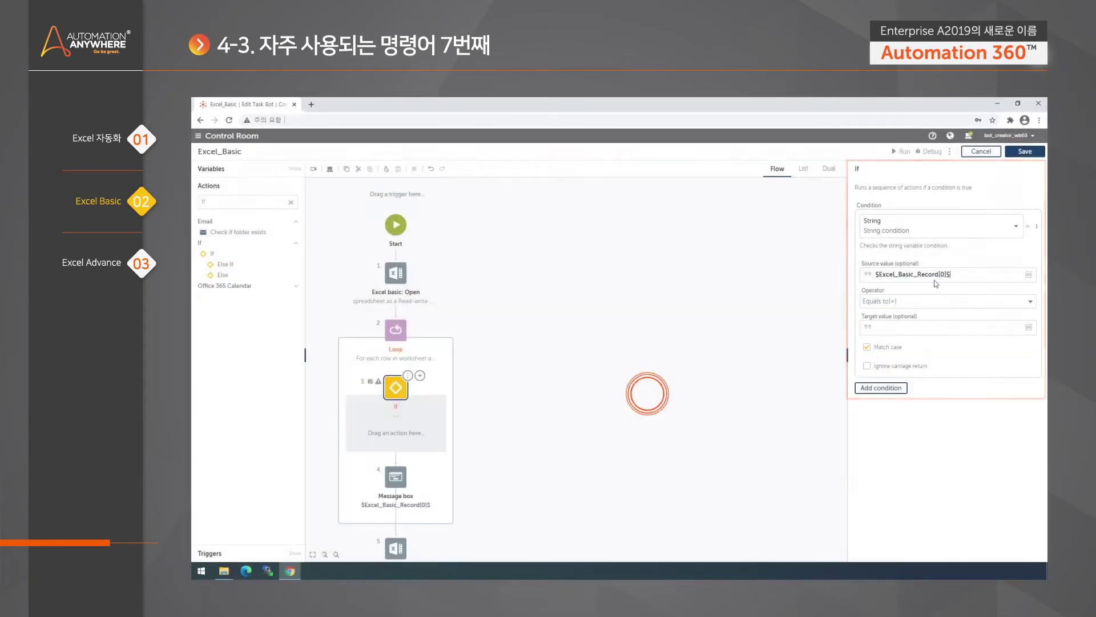
click(939, 326)
text(0)
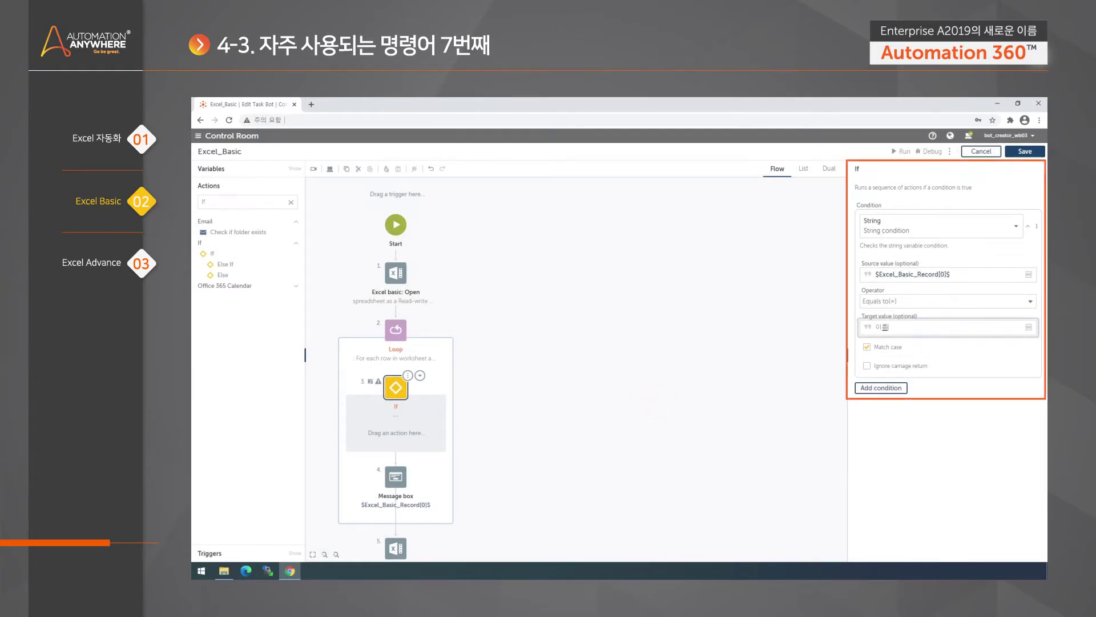
click(562, 352)
click(406, 390)
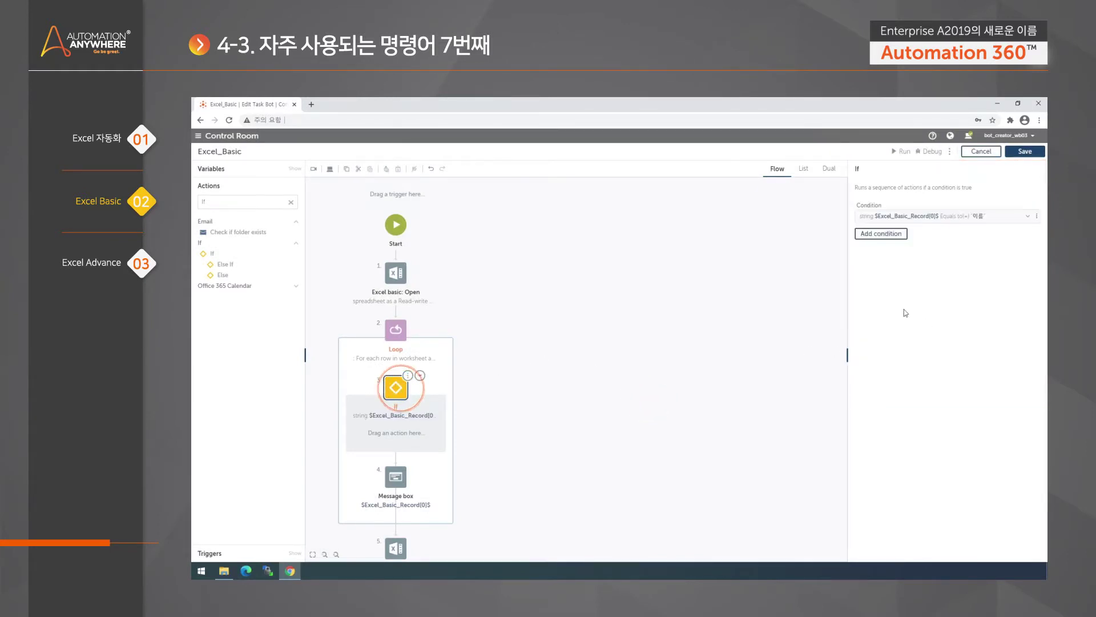
- Expand the If condition and review its source value, operator and target value
click(1027, 217)
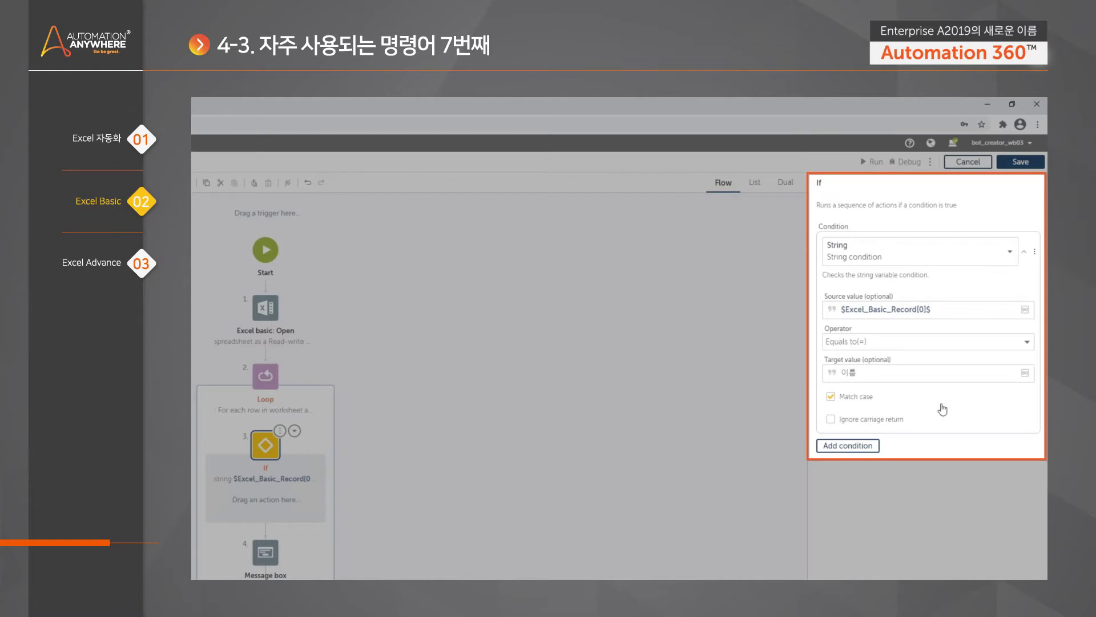
double_click(921, 309)
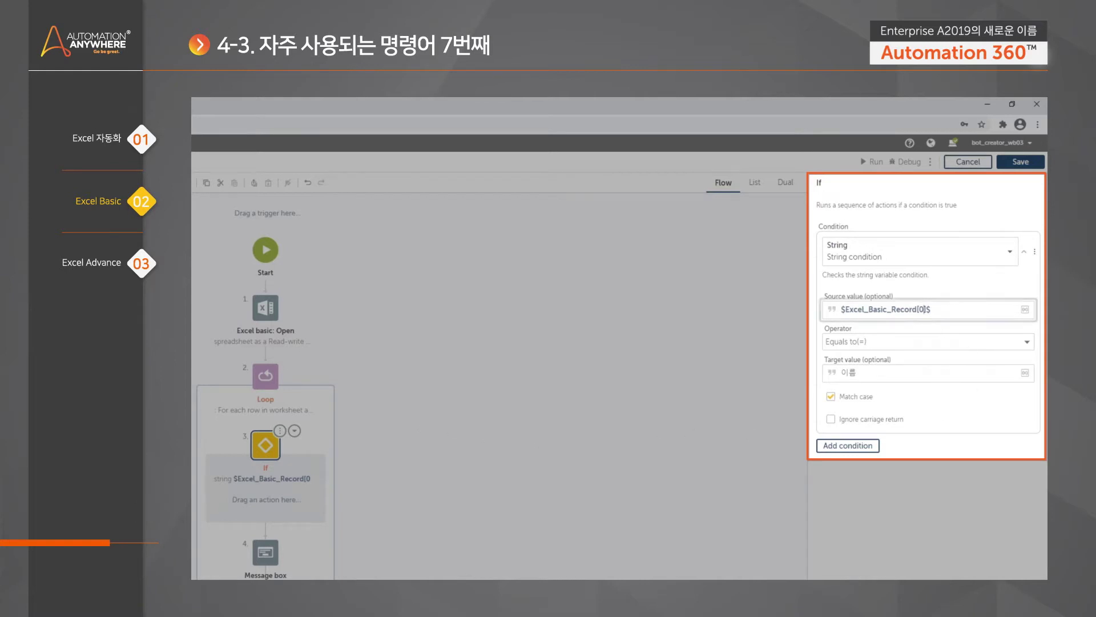
click(900, 370)
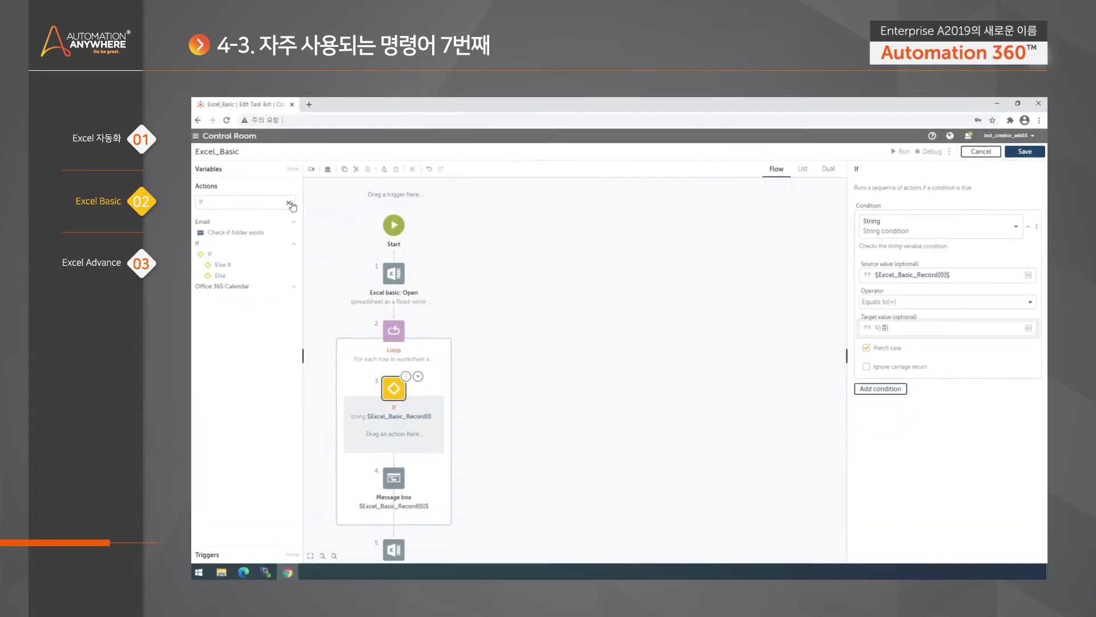
- Add a Loop Continue action inside the If block to skip the header row
click(289, 203)
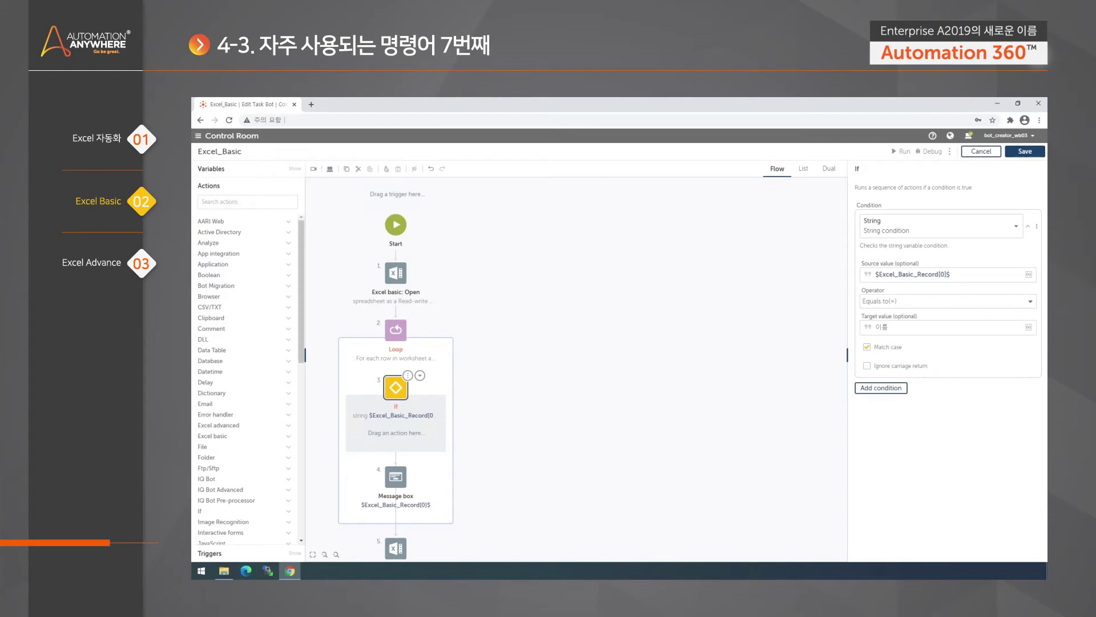
scroll(265, 375, down, 5)
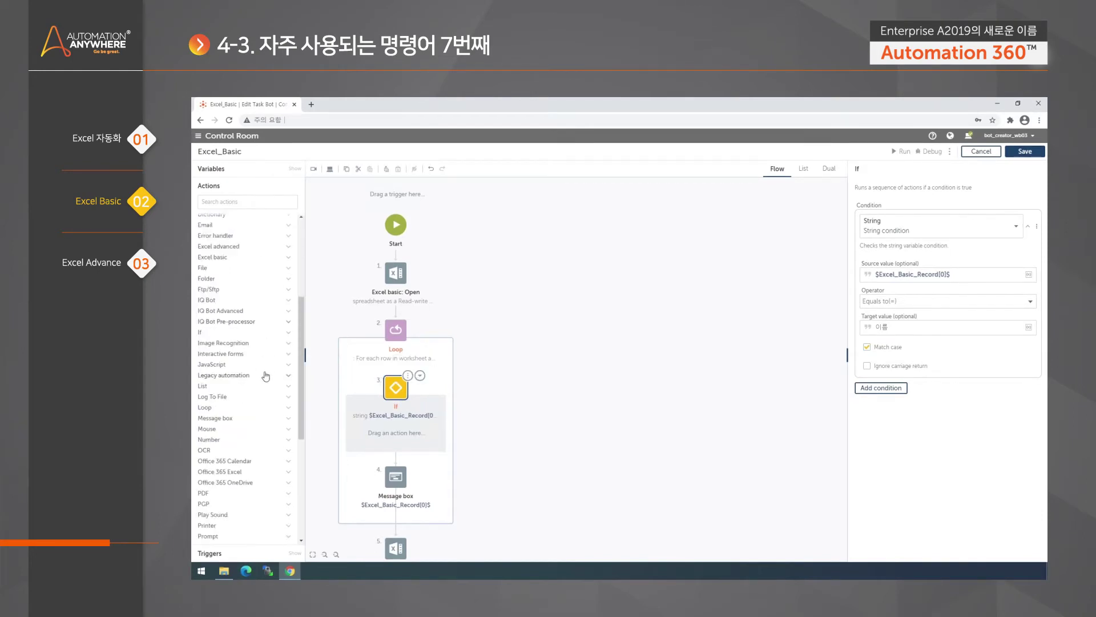
click(228, 408)
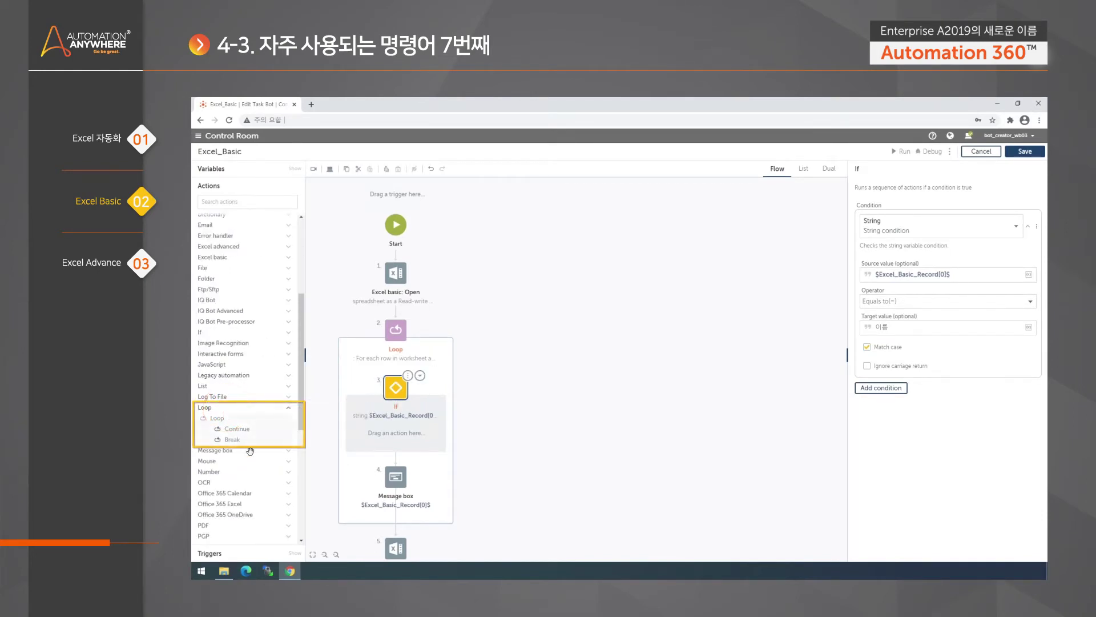
drag(249, 426, 399, 432)
click(504, 428)
scroll(549, 406, down, 2)
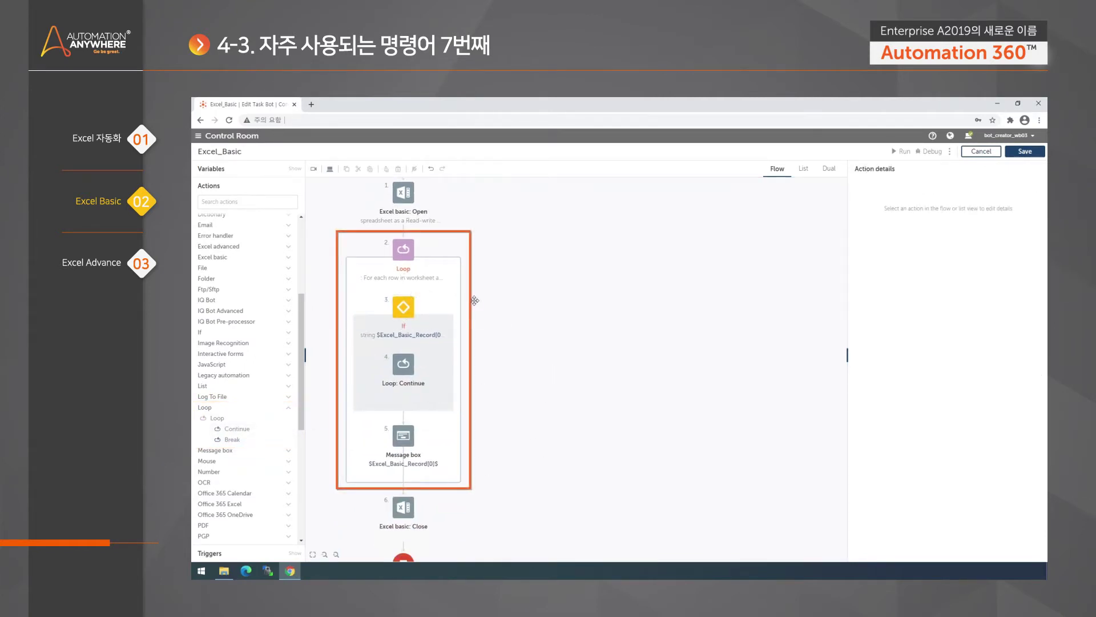
- Show the If action's condition and open 수학점수.xlsx from the SampleFile Excel folder
click(416, 314)
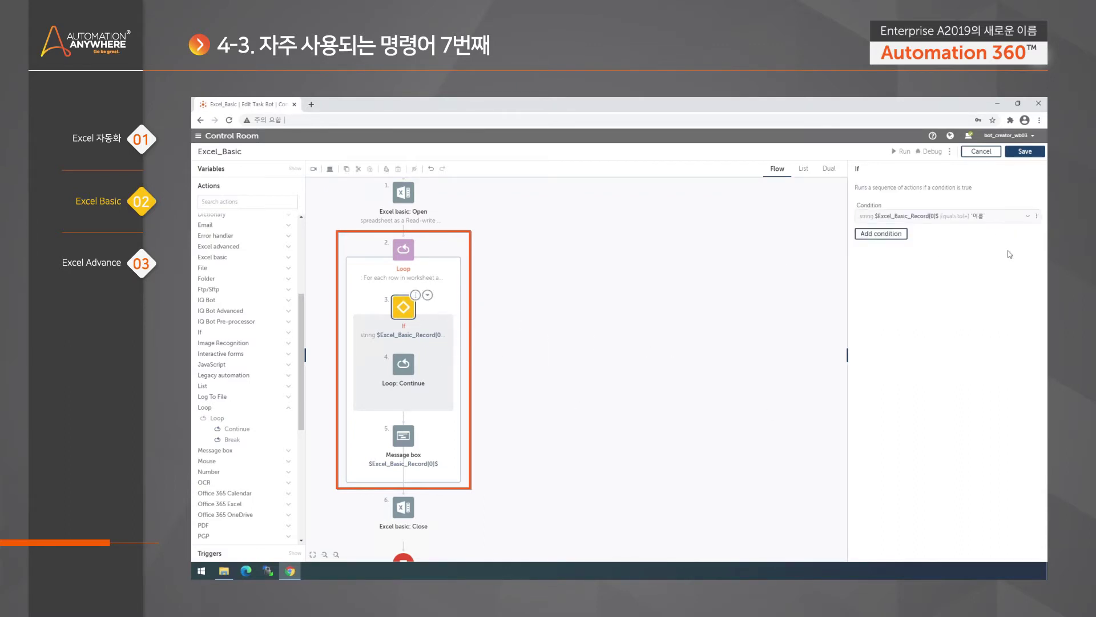
click(224, 570)
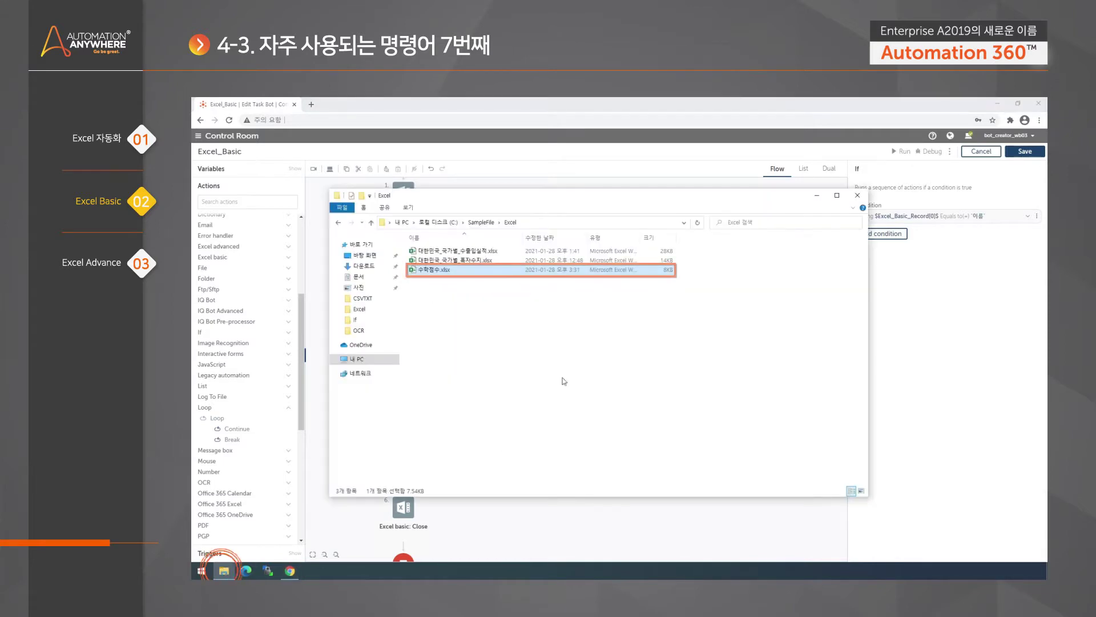
double_click(467, 273)
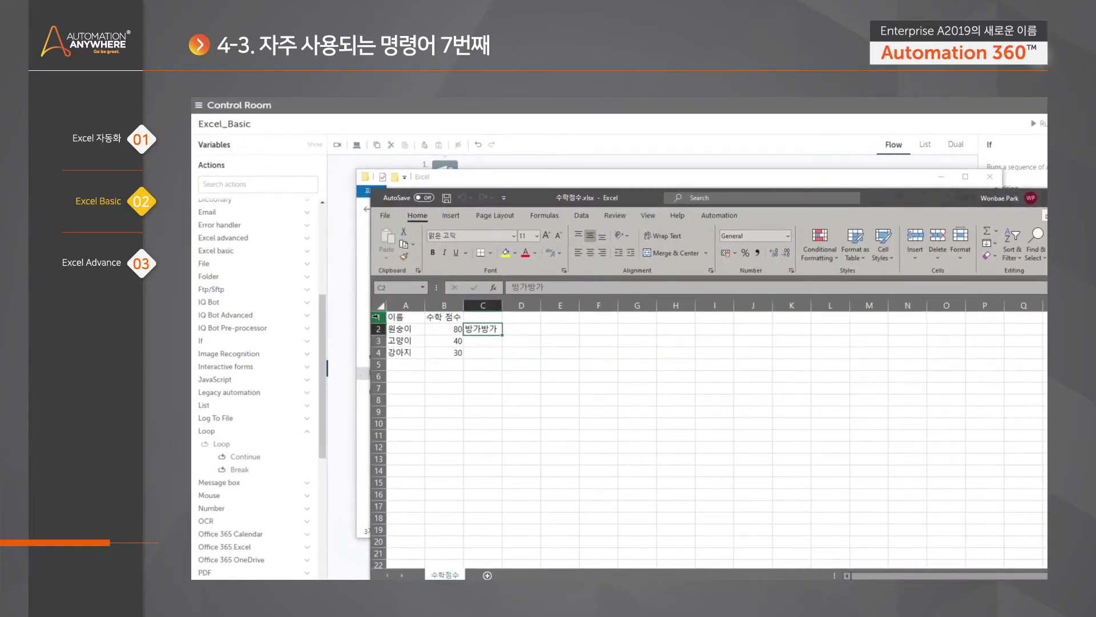
- Trace the loop order in the worksheet by highlighting rows 1 to 4, the header row again and row 2
click(378, 316)
click(378, 329)
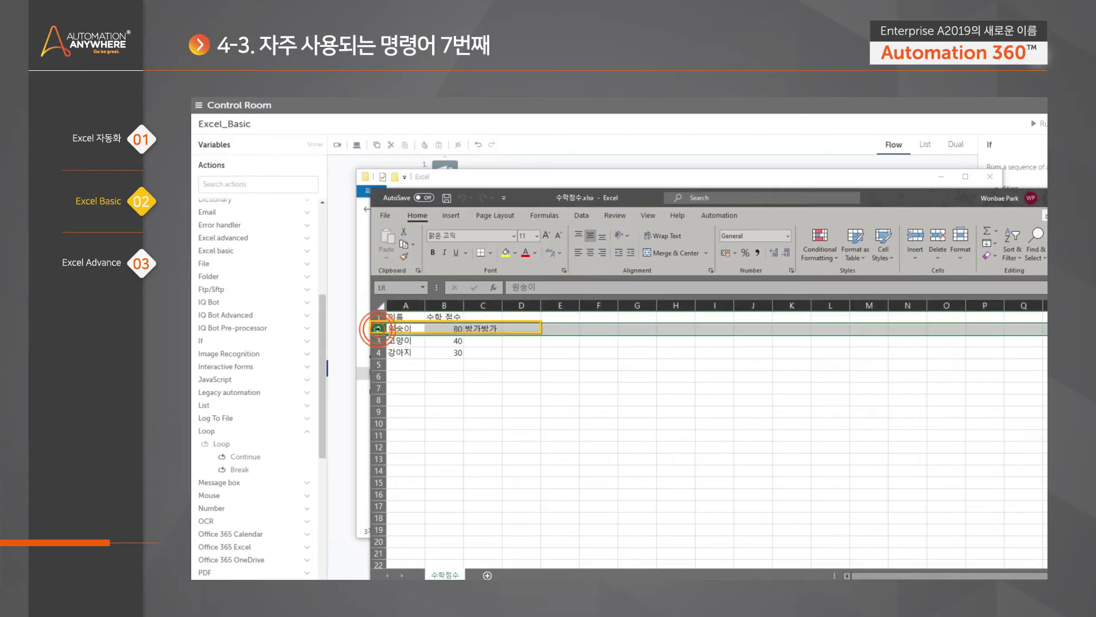
click(378, 340)
click(378, 353)
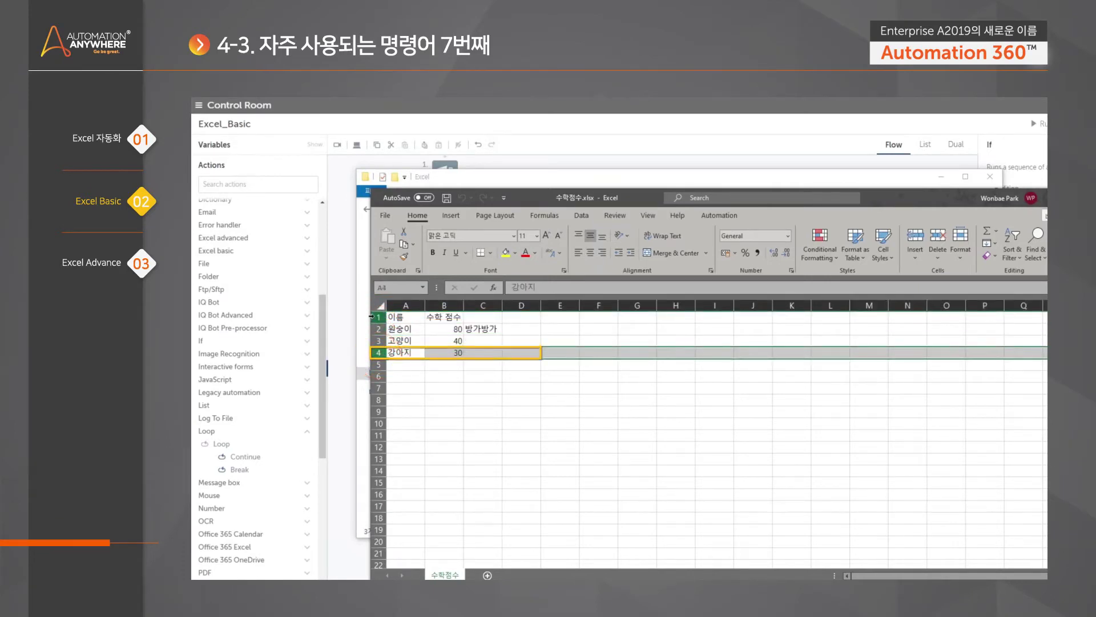
click(378, 317)
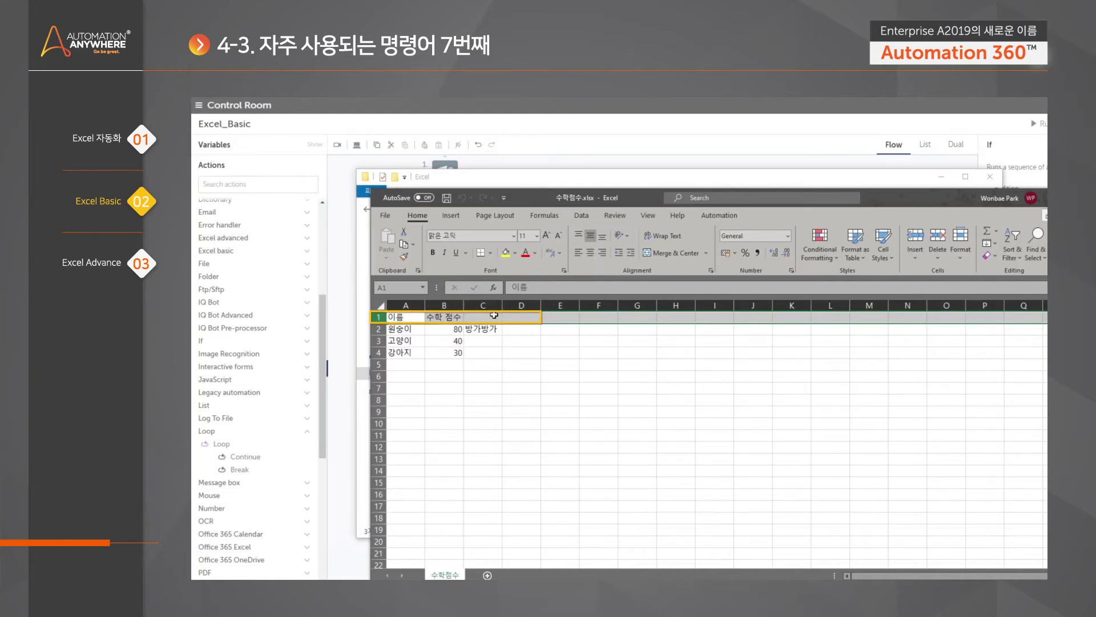
click(415, 319)
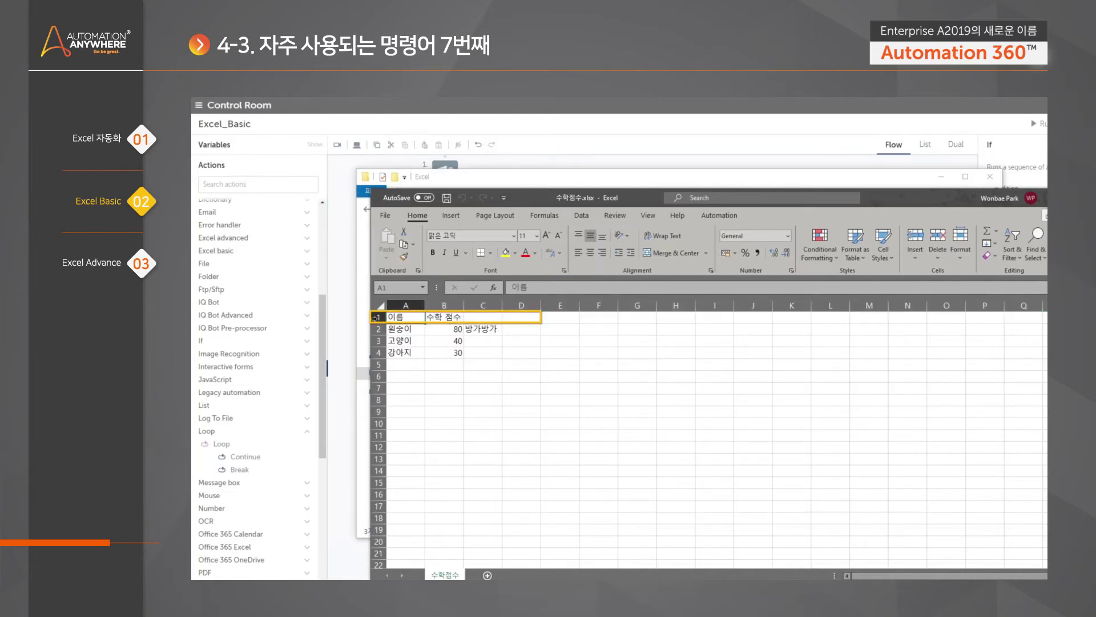
click(377, 316)
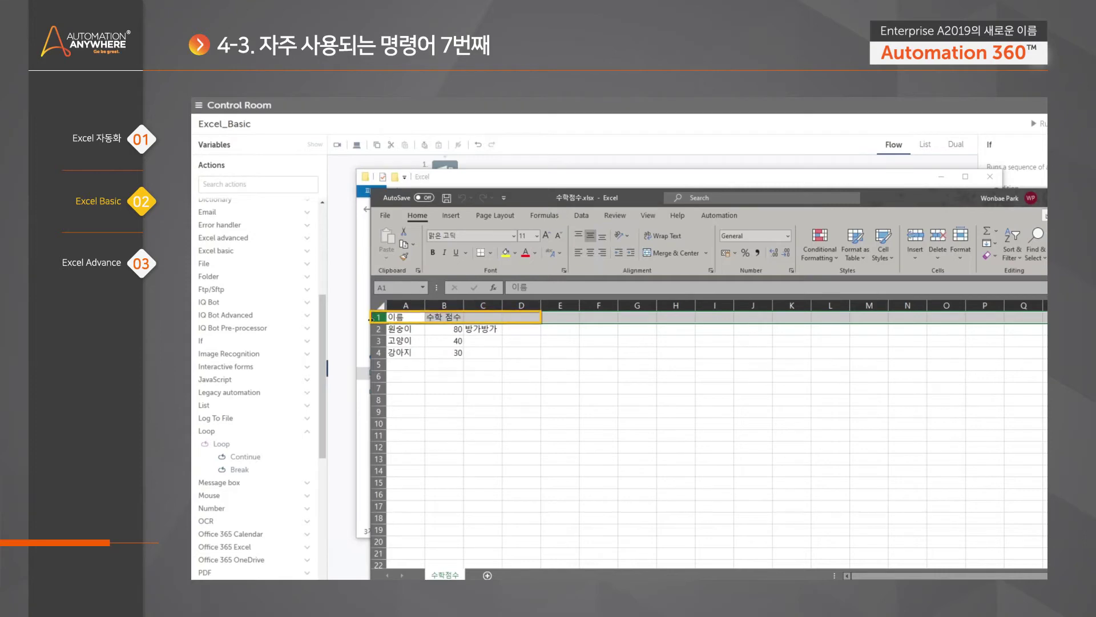
click(378, 329)
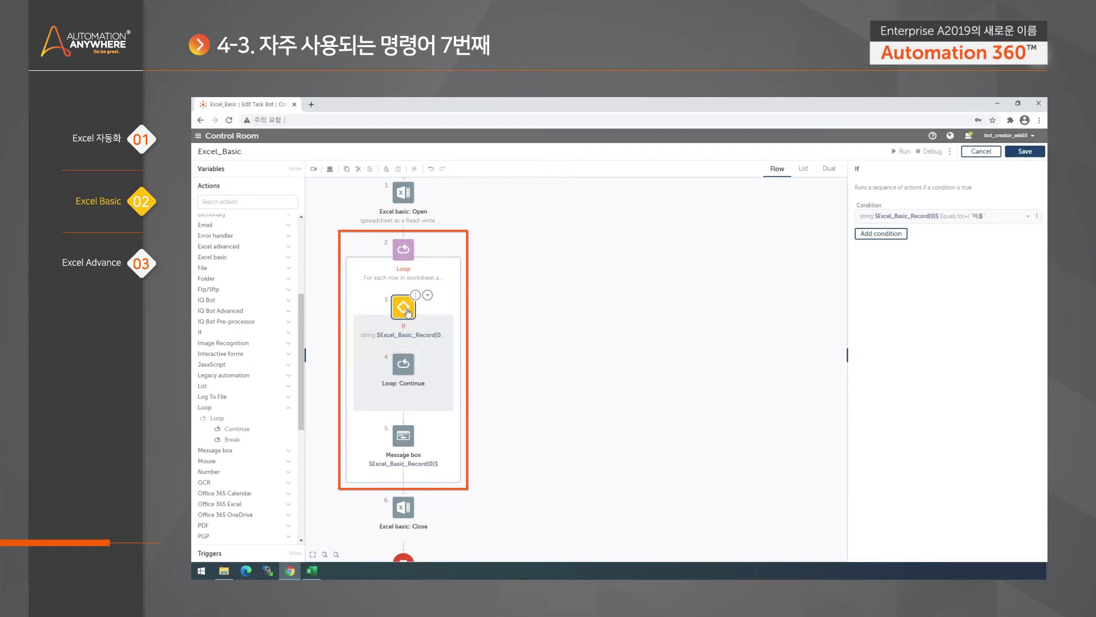
- Review the Message box action's settings, compare them with worksheet rows 1 and 2, and close the workbook
click(403, 435)
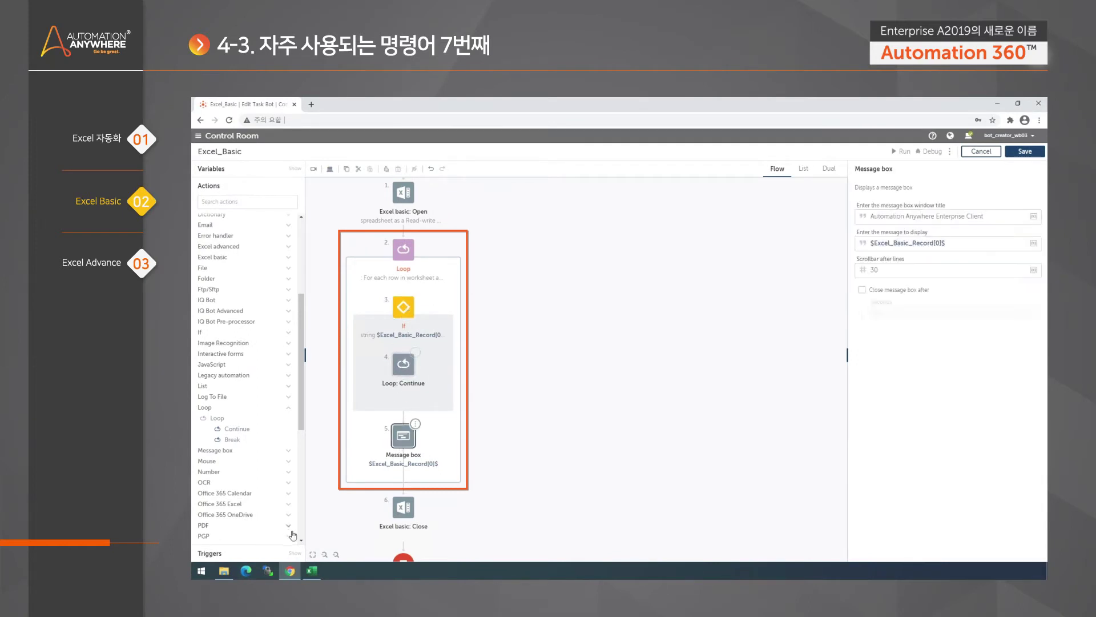
key(alt+Tab)
click(348, 312)
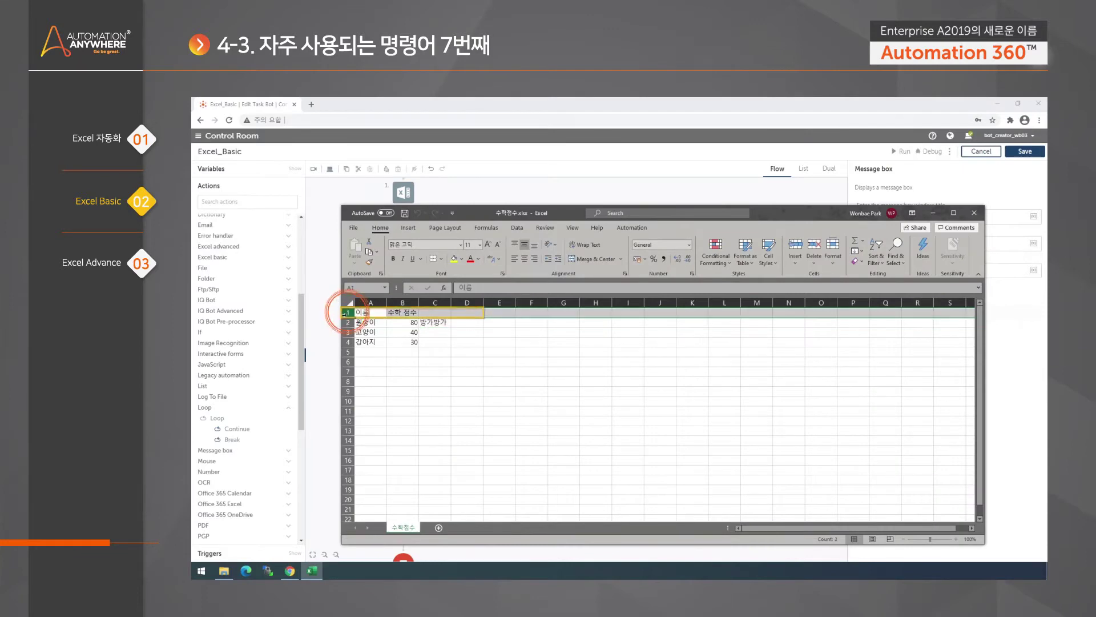
click(348, 322)
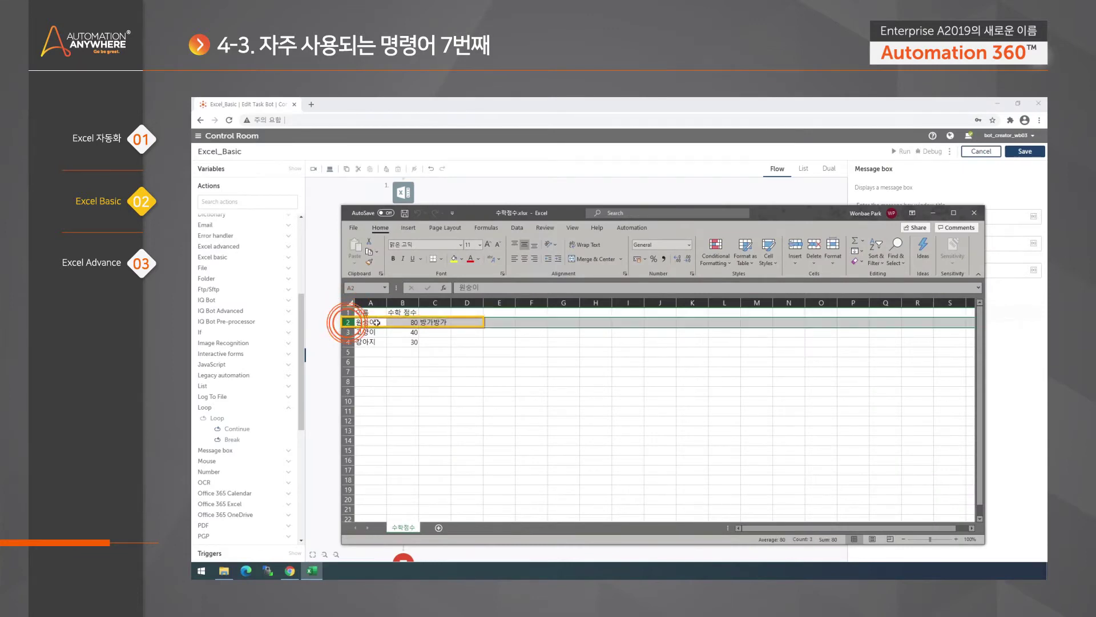
click(977, 213)
- Run the Excel_Basic bot, acknowledge each message box and close the run result
click(901, 151)
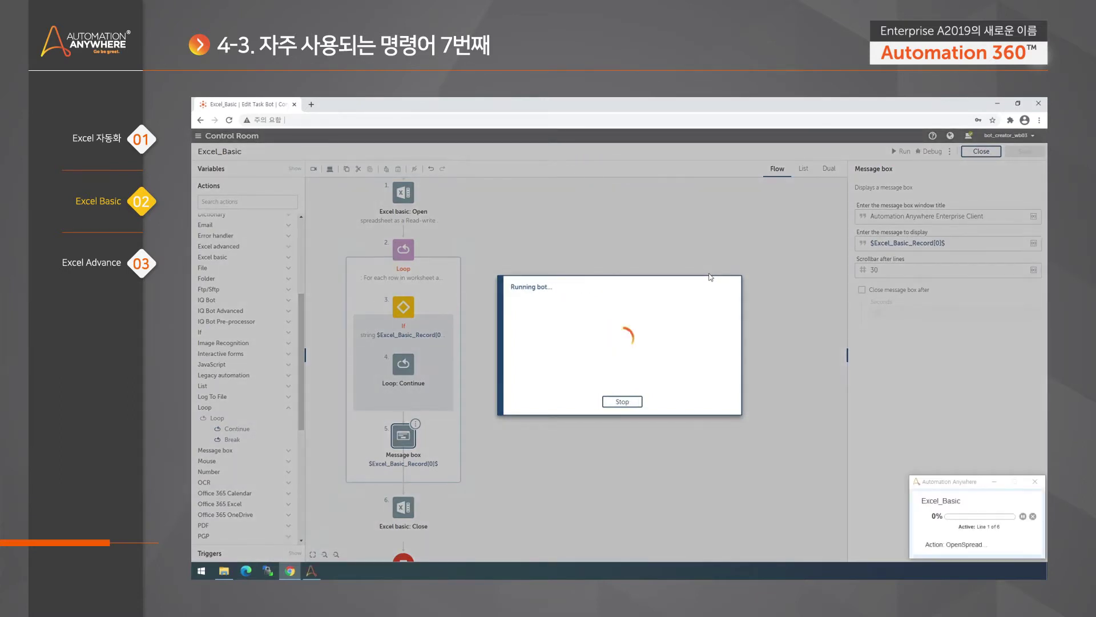
click(706, 360)
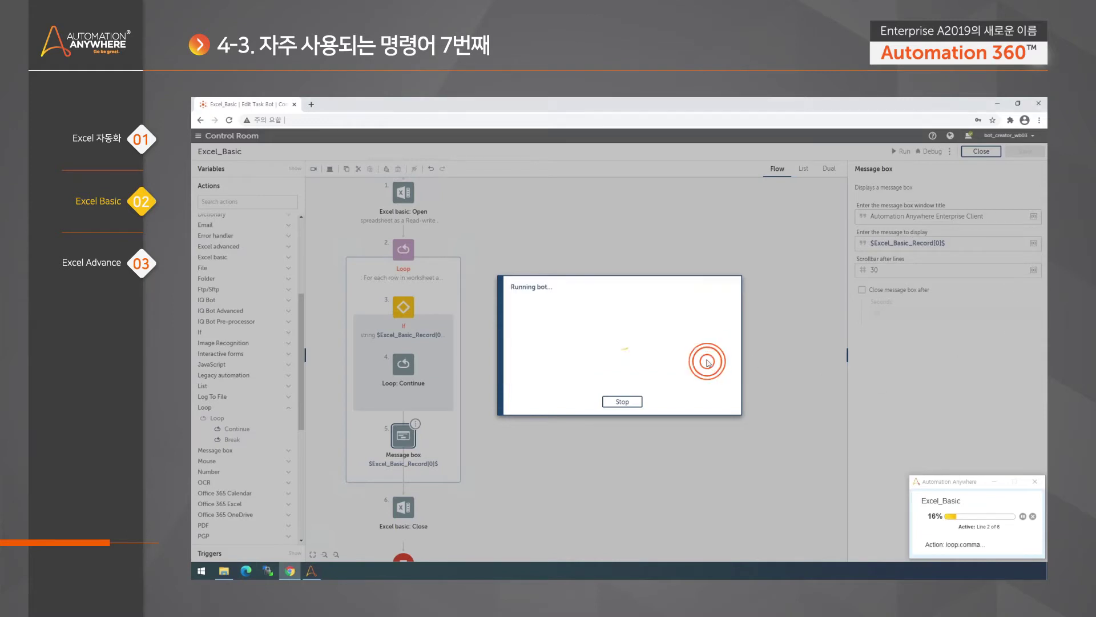
click(707, 360)
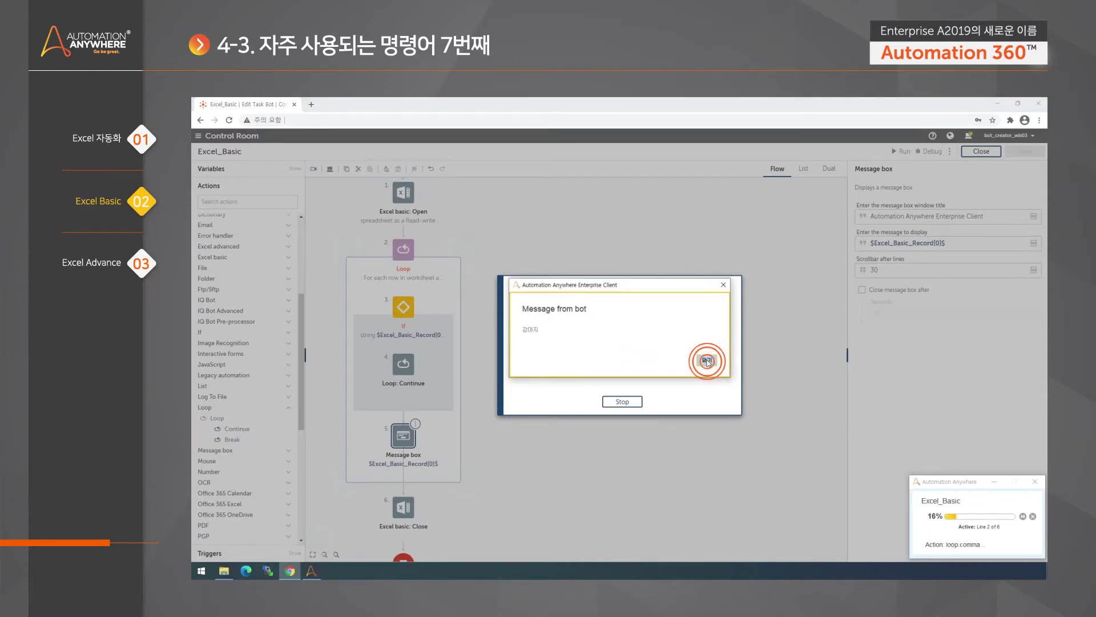
click(706, 360)
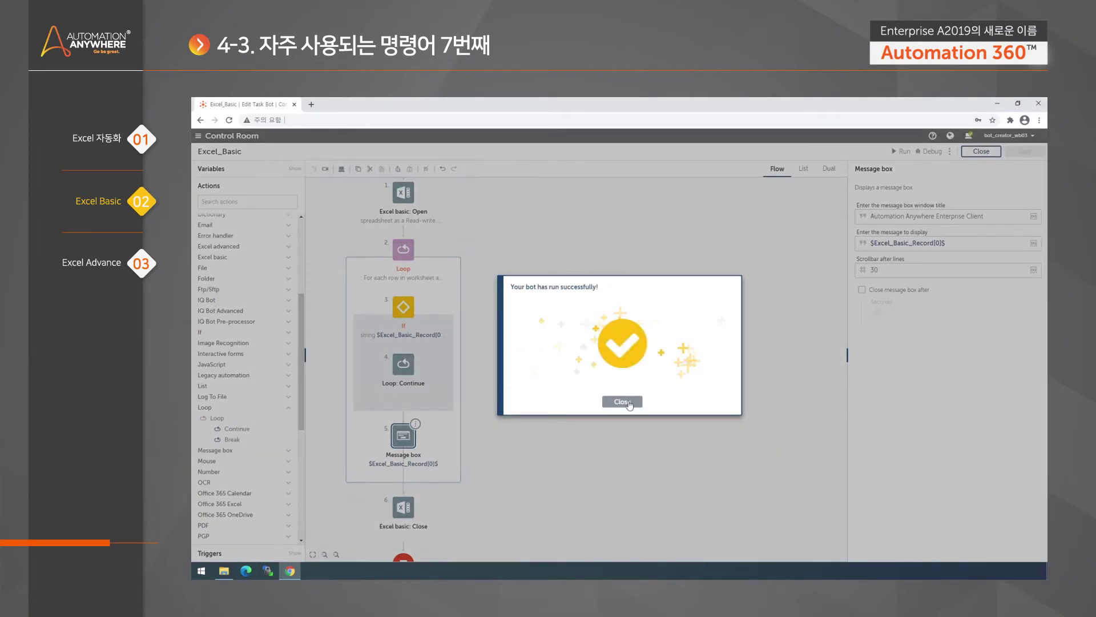
click(629, 402)
- Collapse the Loop action group and expand the Excel basic group to view its commands
click(248, 405)
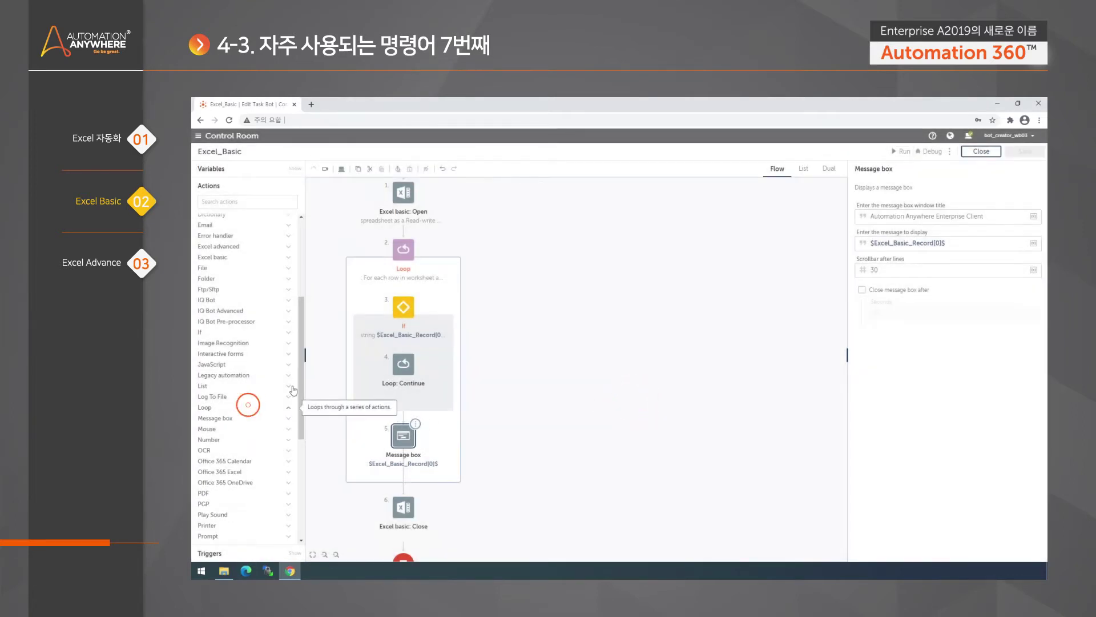
scroll(257, 319, up, 5)
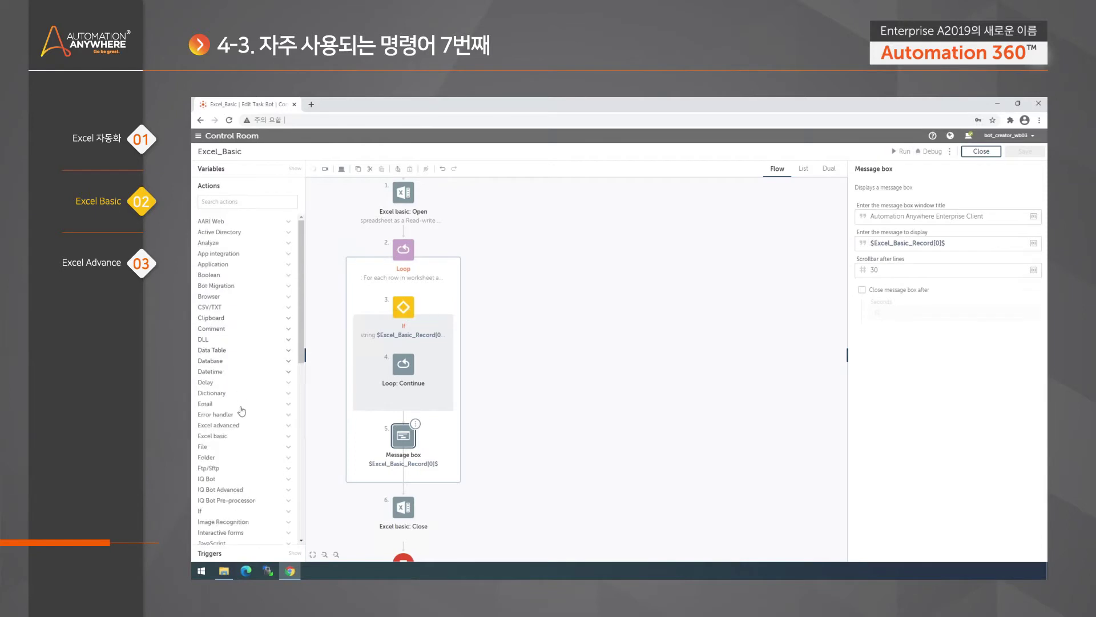
click(229, 435)
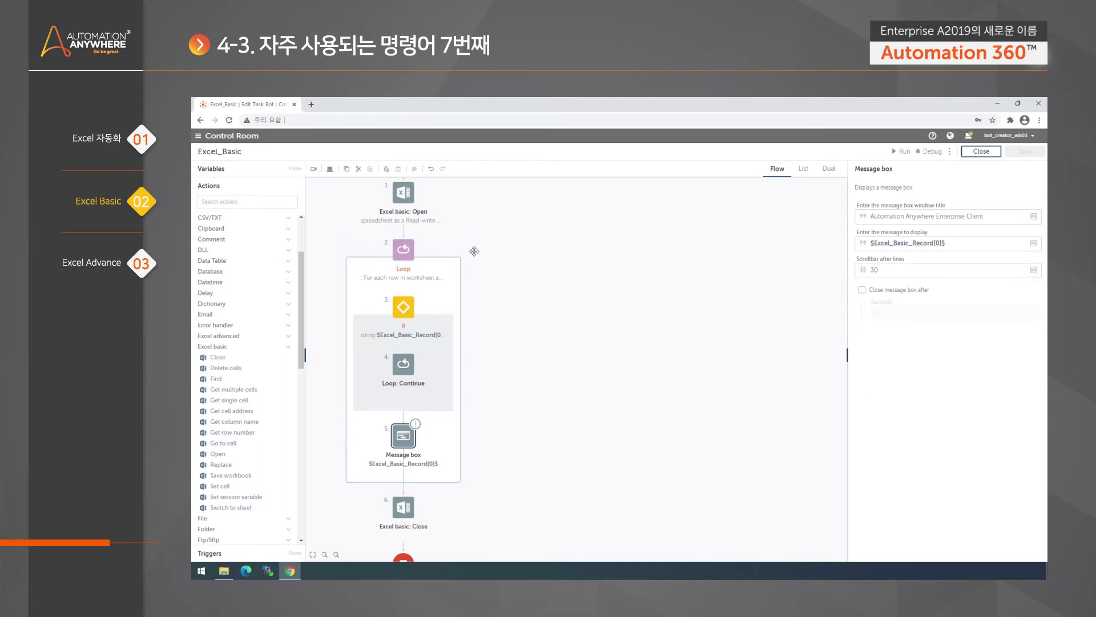
- Open 수학점수.xlsx from the Excel folder and maximize its window
click(224, 570)
double_click(469, 273)
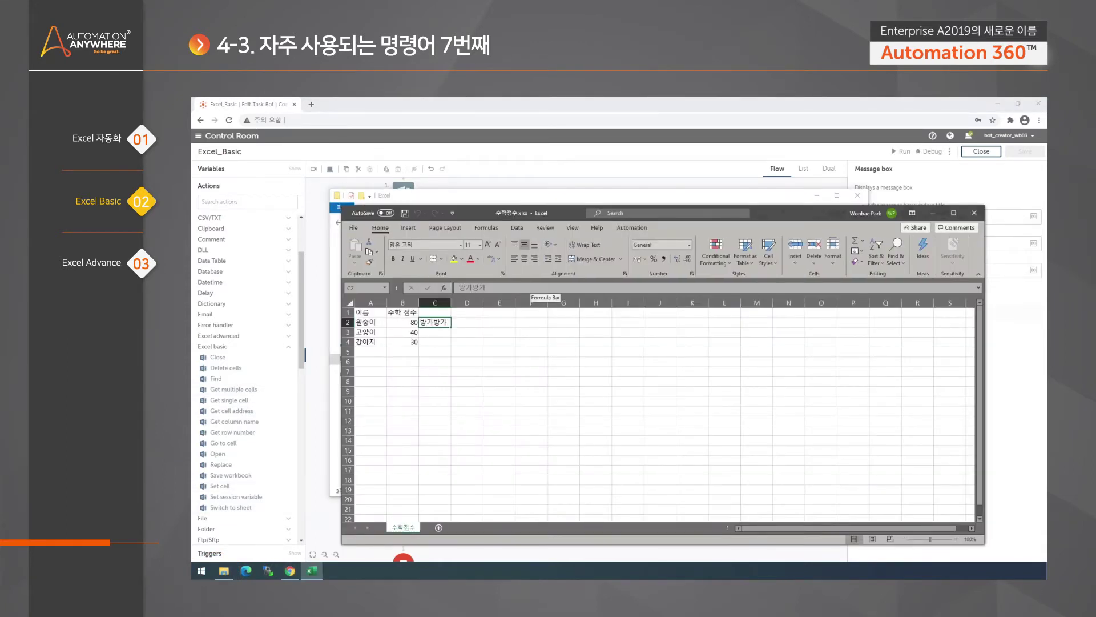
click(953, 212)
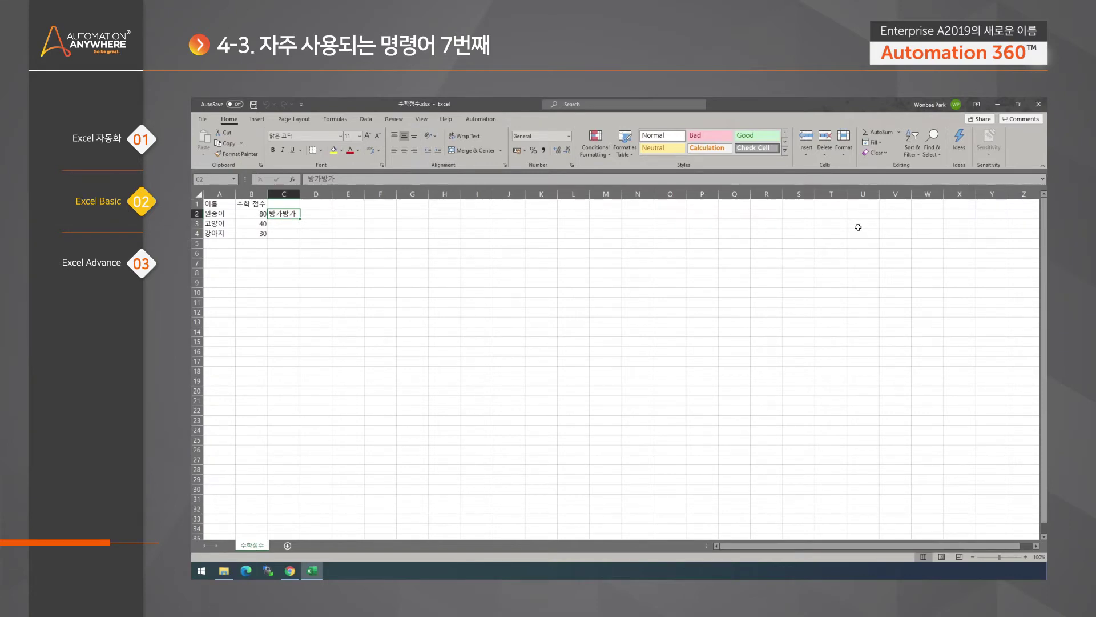
click(365, 244)
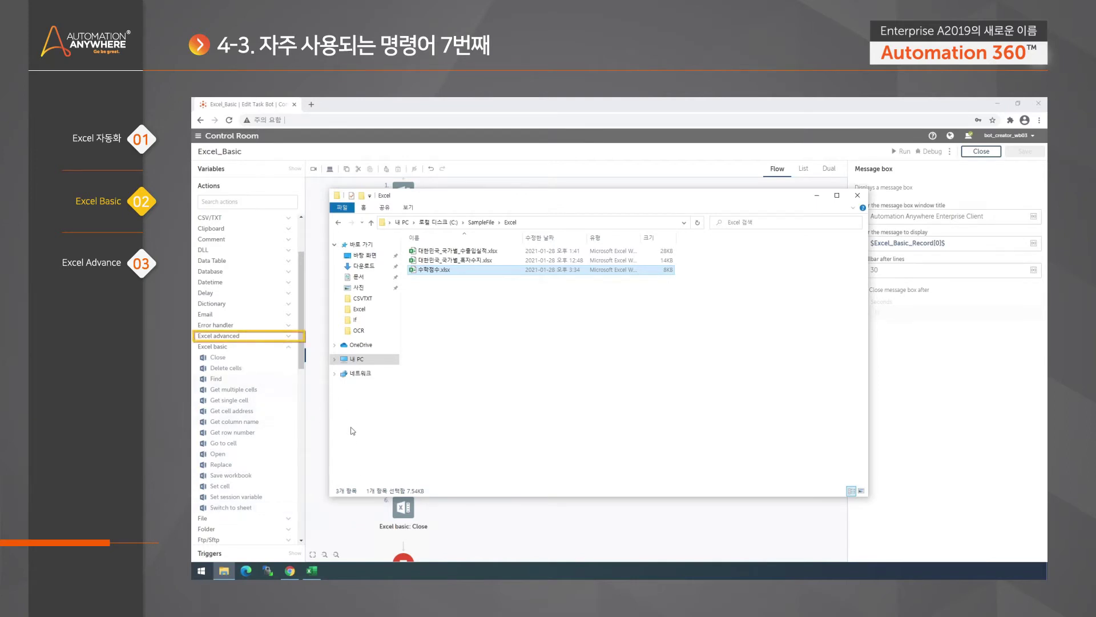
- Bring the 수학점수.xlsx workbook back to the front and examine the cells around the score data
mouse_move(318, 568)
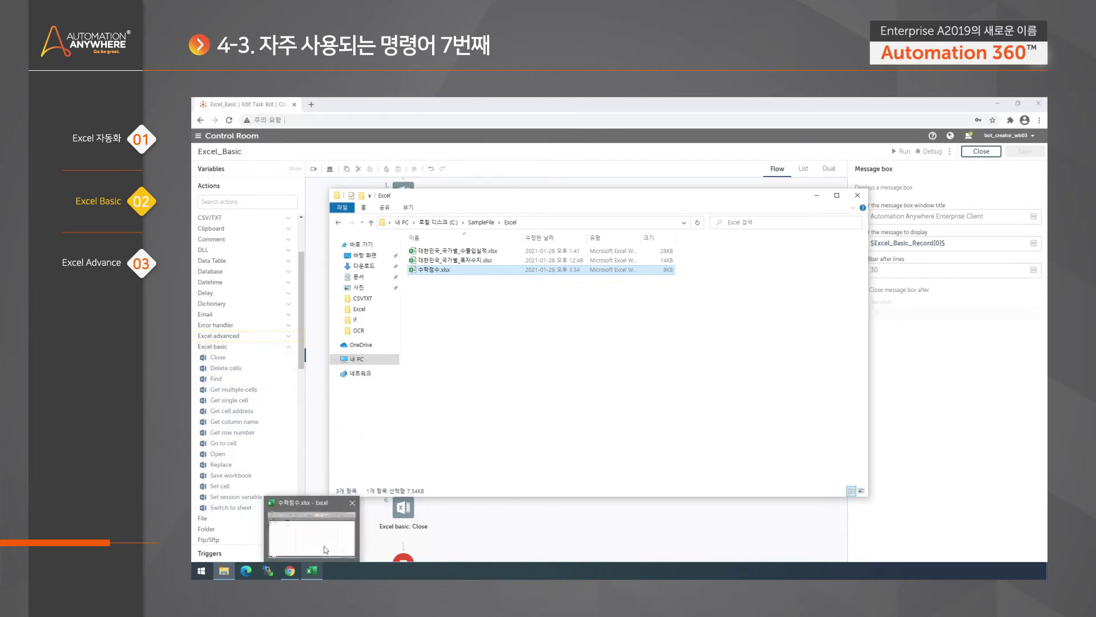
click(325, 550)
click(286, 260)
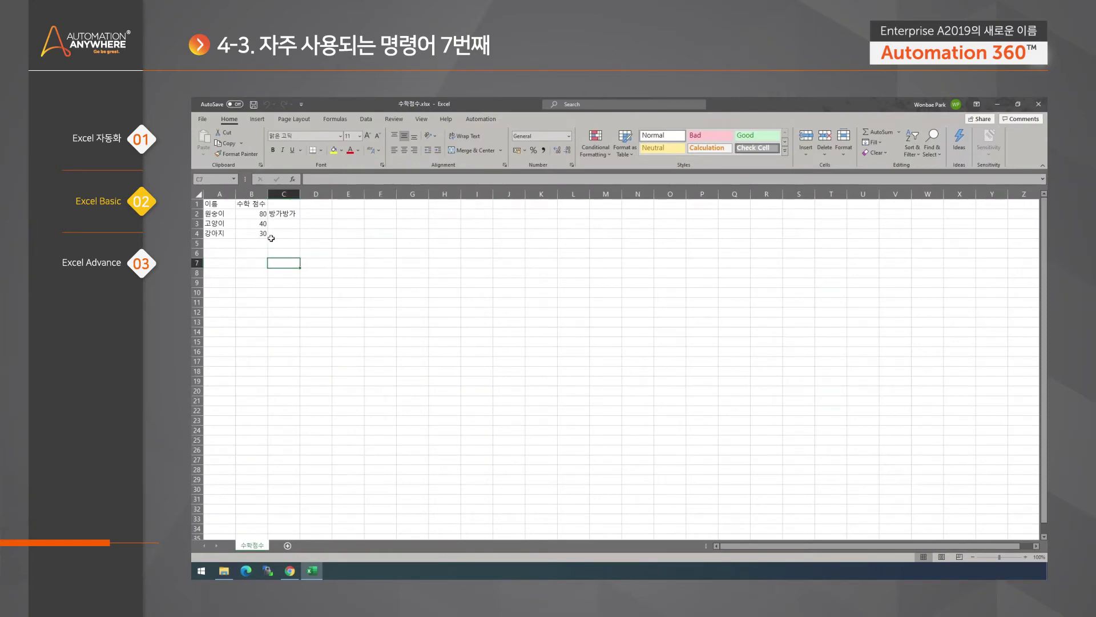
click(271, 236)
click(280, 243)
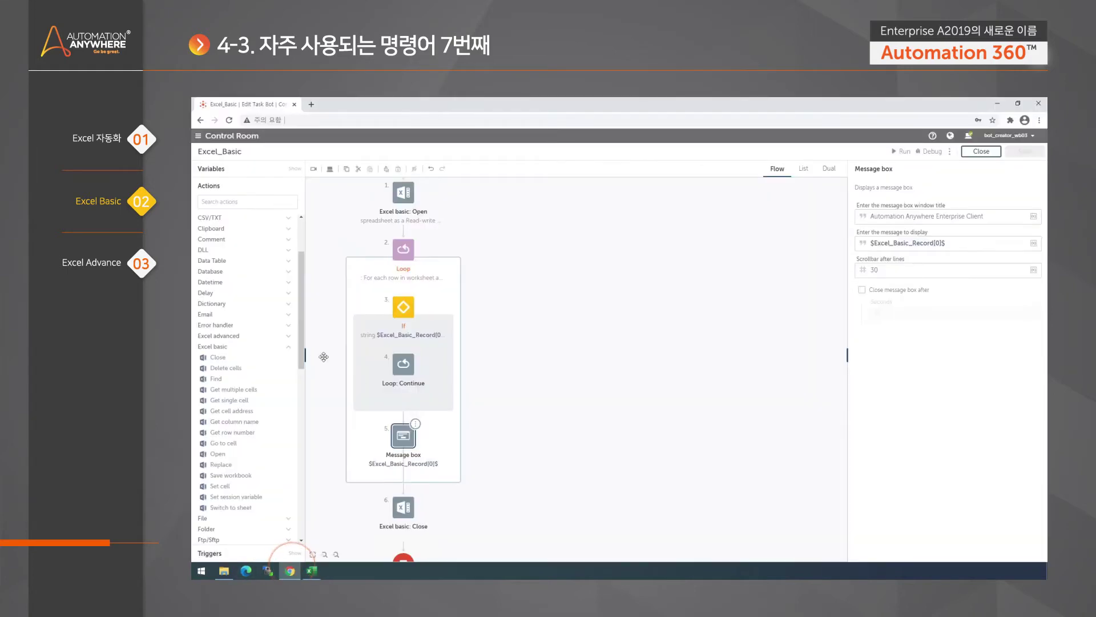
- Expand the Excel advanced action group in the bot editor and browse its commands
click(263, 337)
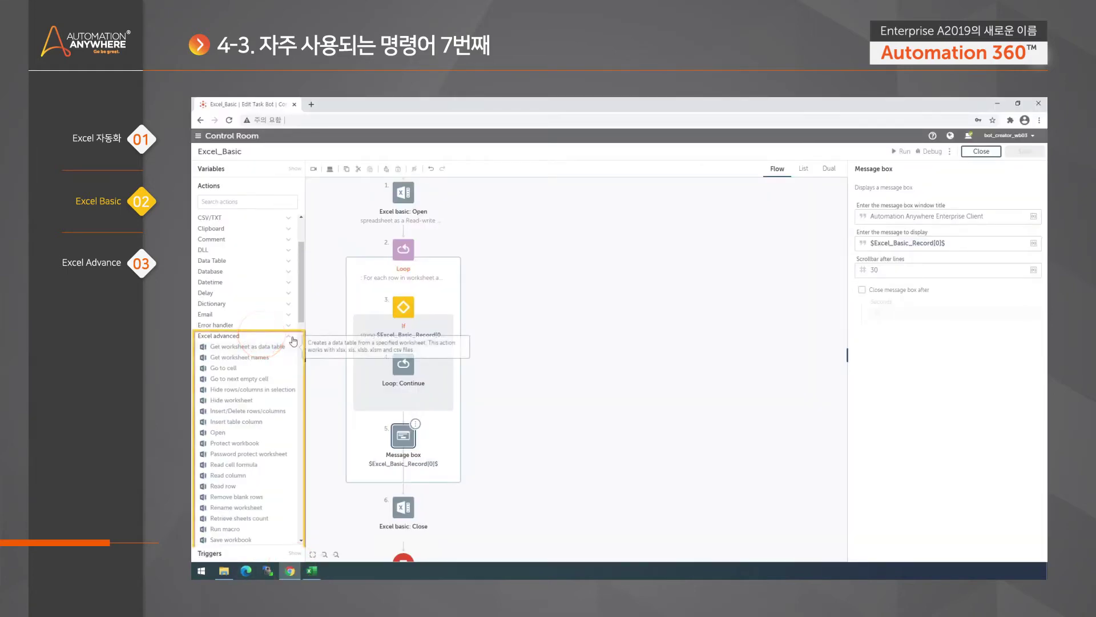
scroll(266, 340, down, 3)
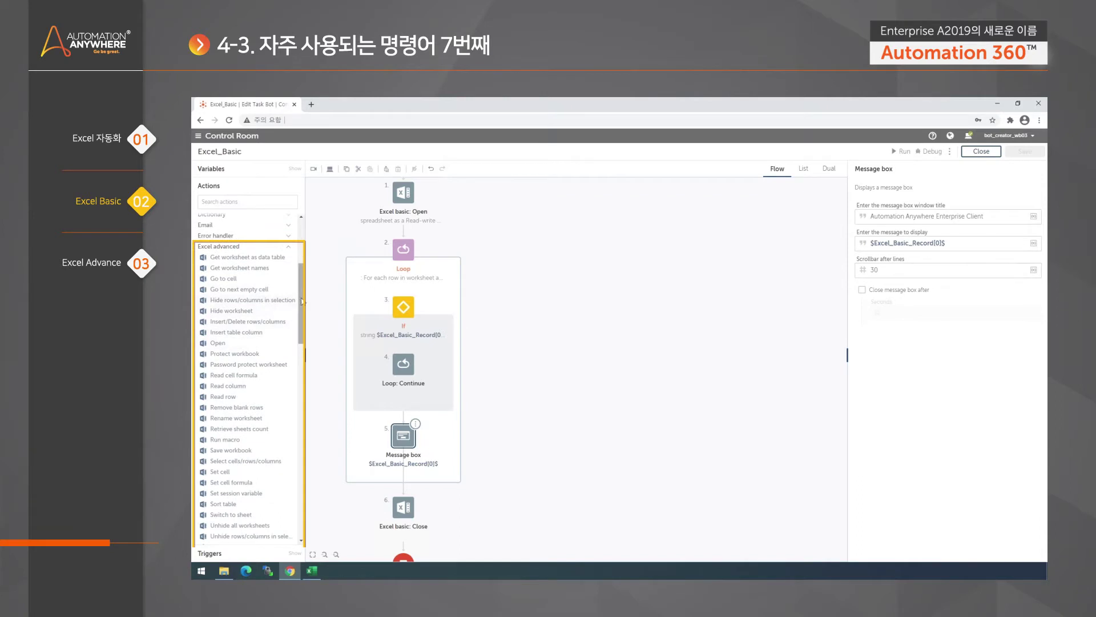
mouse_move(301, 307)
mouse_down()
mouse_move(311, 389)
mouse_move(313, 307)
mouse_move(316, 364)
mouse_move(318, 316)
mouse_up()
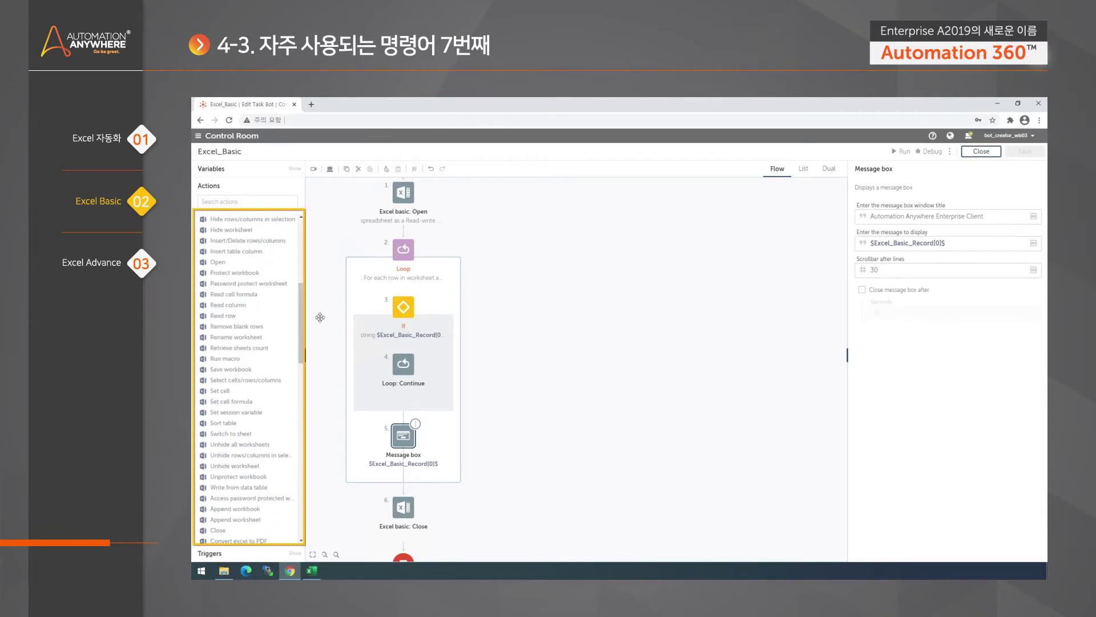
scroll(260, 380, down, 1)
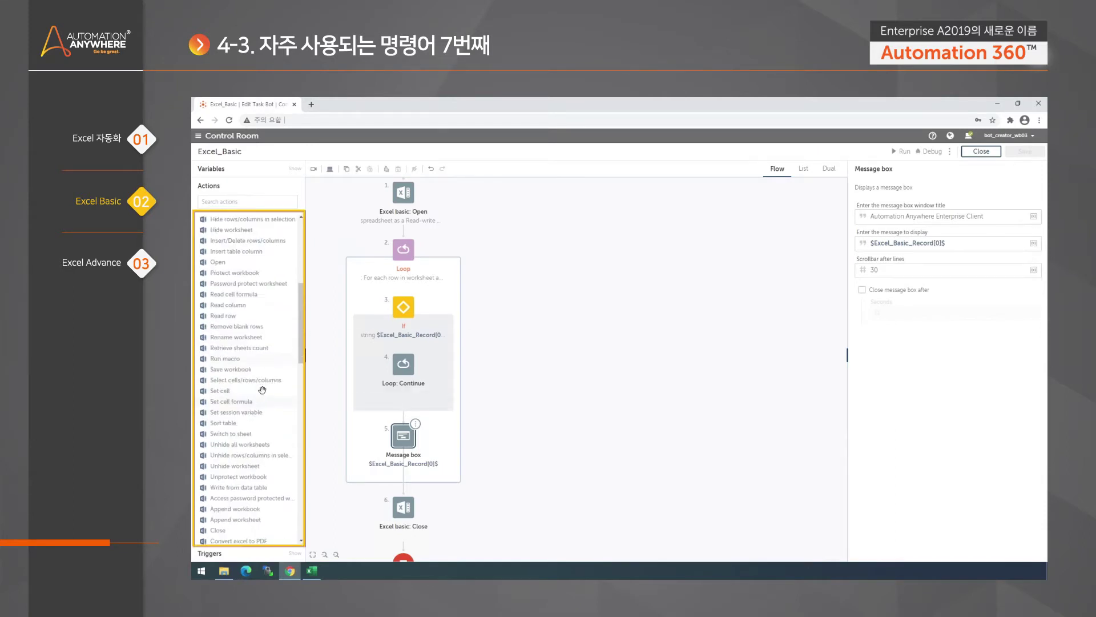
scroll(252, 299, down, 2)
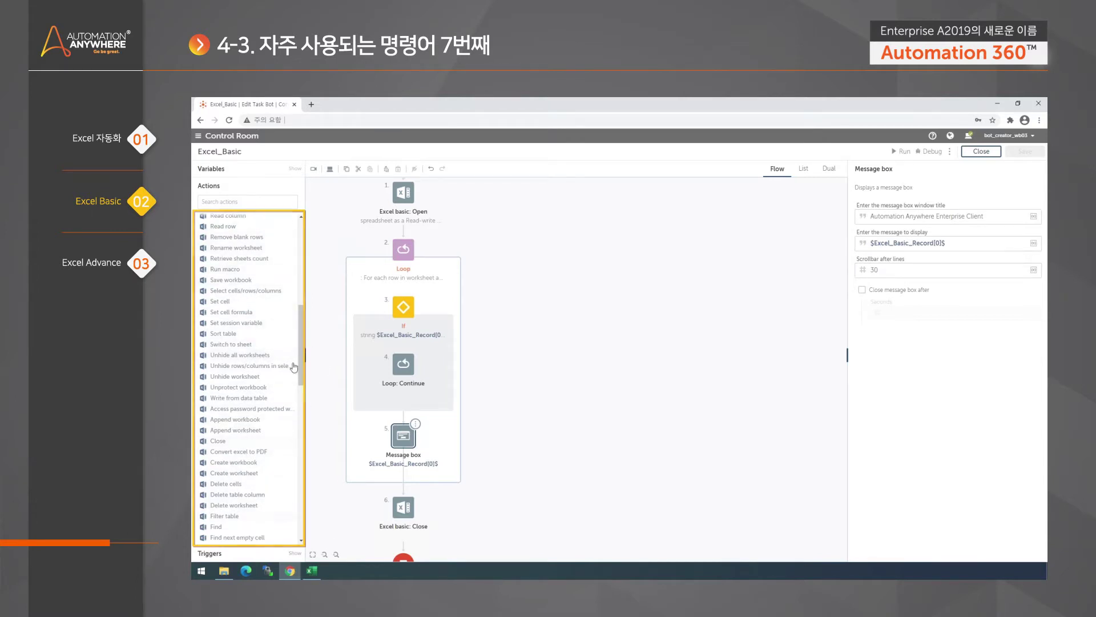
- Switch to the 수학점수.xlsx workbook, display the shortcut hints for the Insert commands and back out of them
click(312, 570)
click(379, 332)
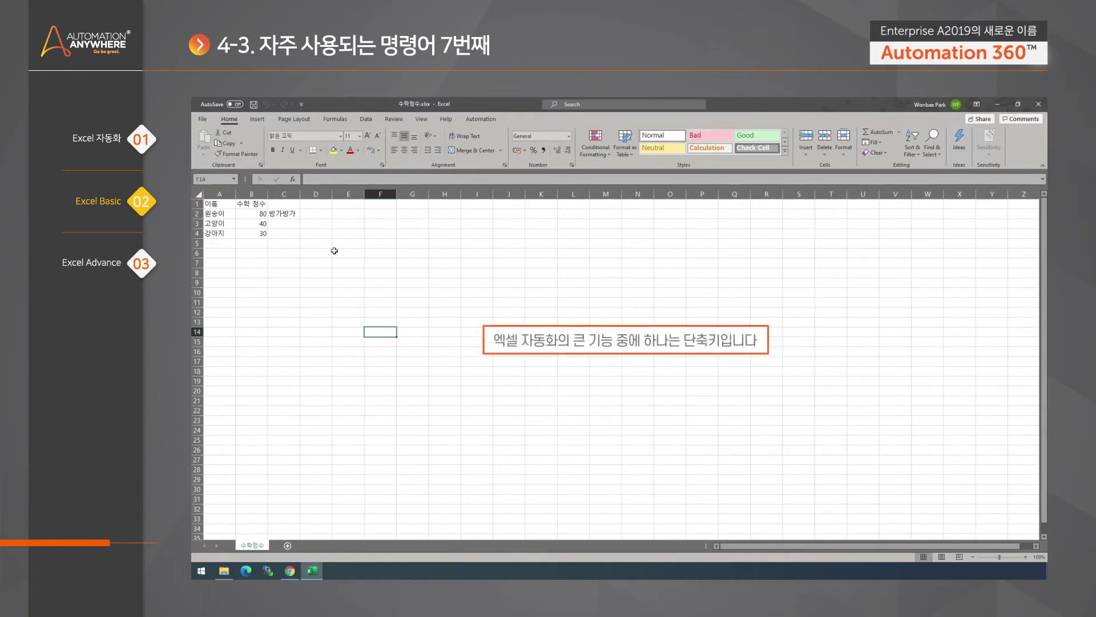
key(alt)
key(n)
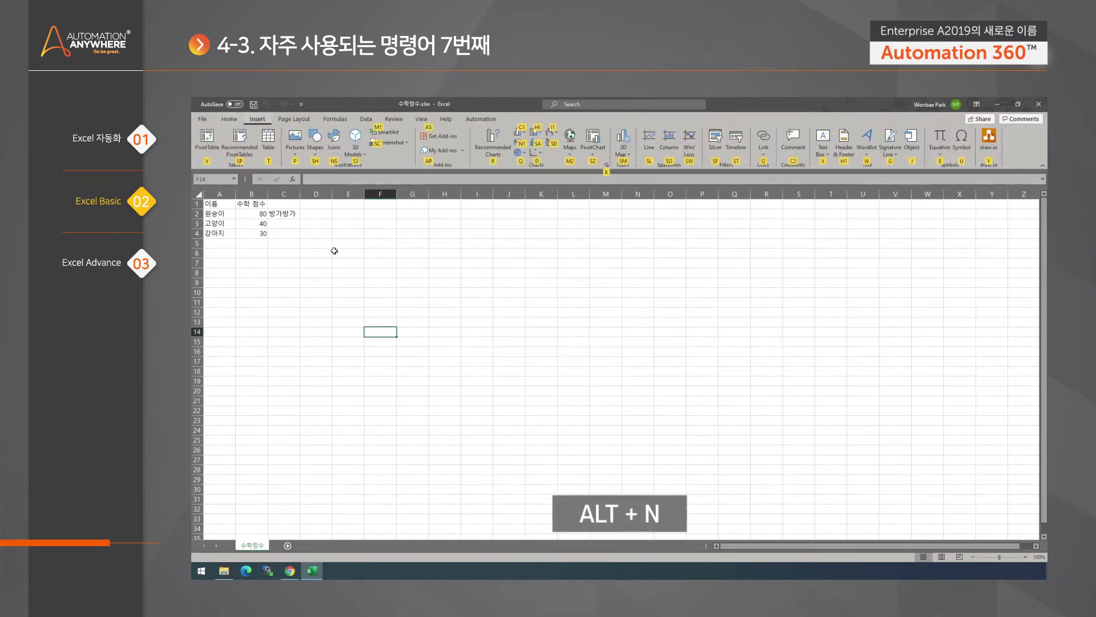
key(Escape)
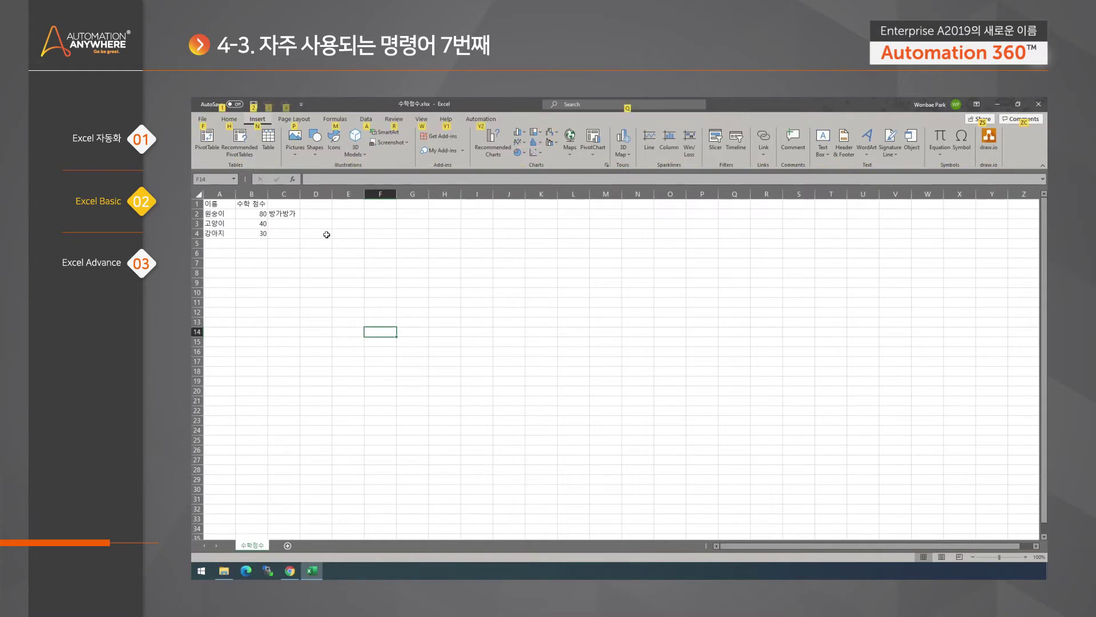
- Dismiss the remaining shortcut hints, select cell A1 in the worksheet and switch back to the Excel_Basic bot editor
click(311, 236)
click(230, 206)
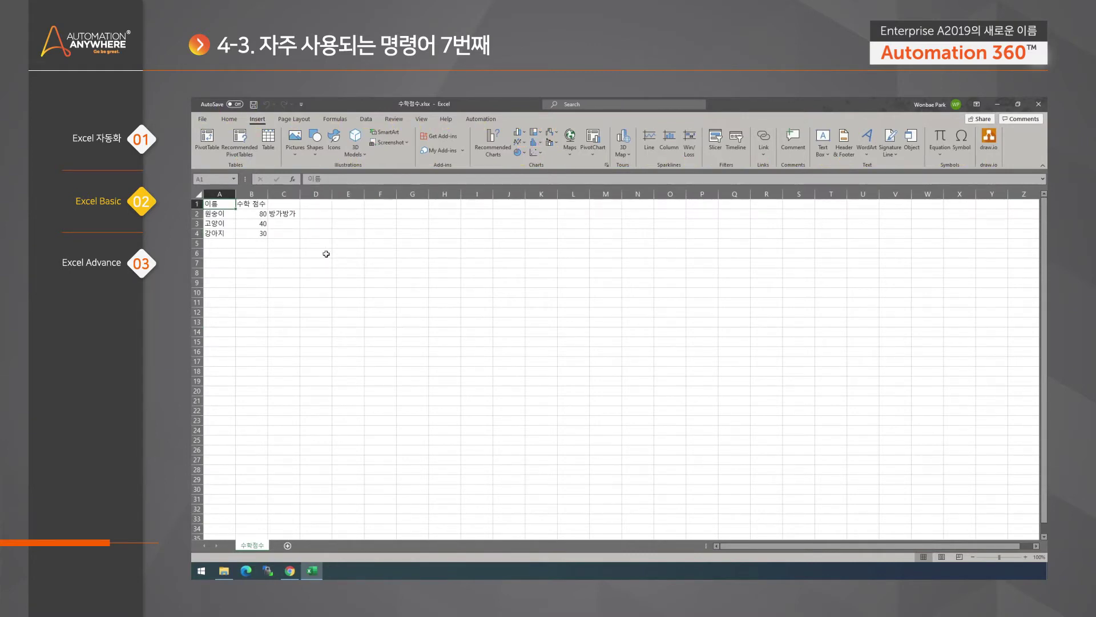
click(290, 571)
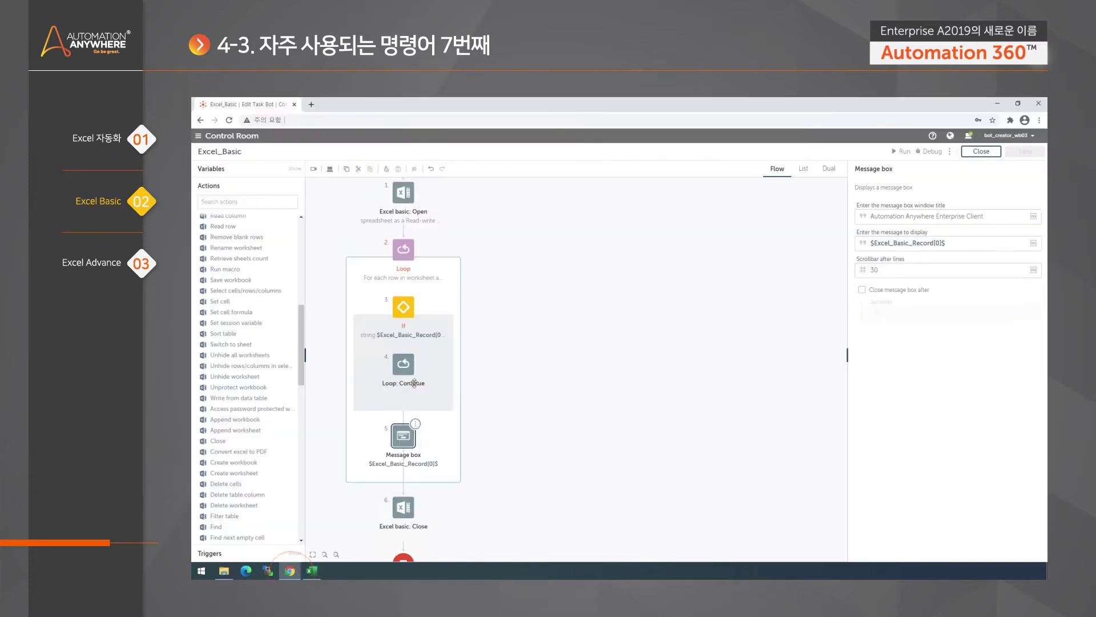